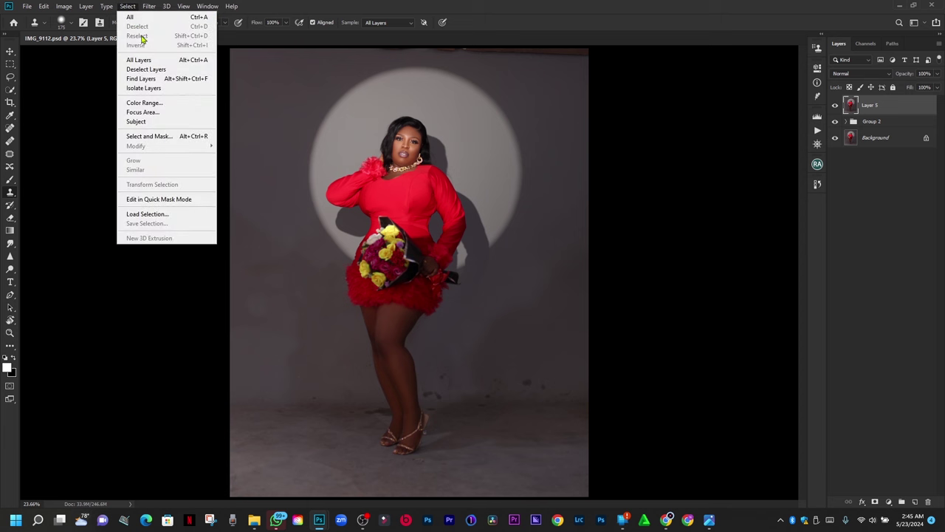
Step: Select the woman with the Subject command and switch to the MYLOT HIMSELF workspace
click(168, 123)
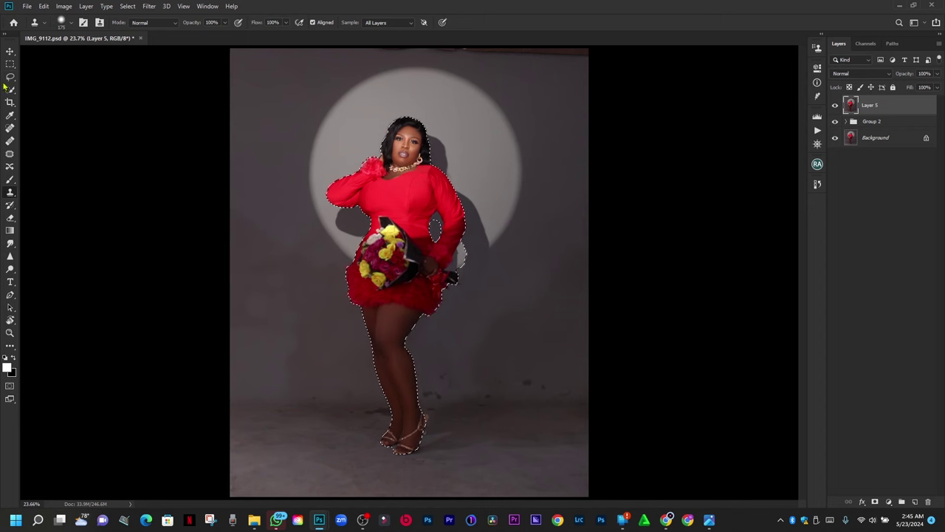
click(210, 6)
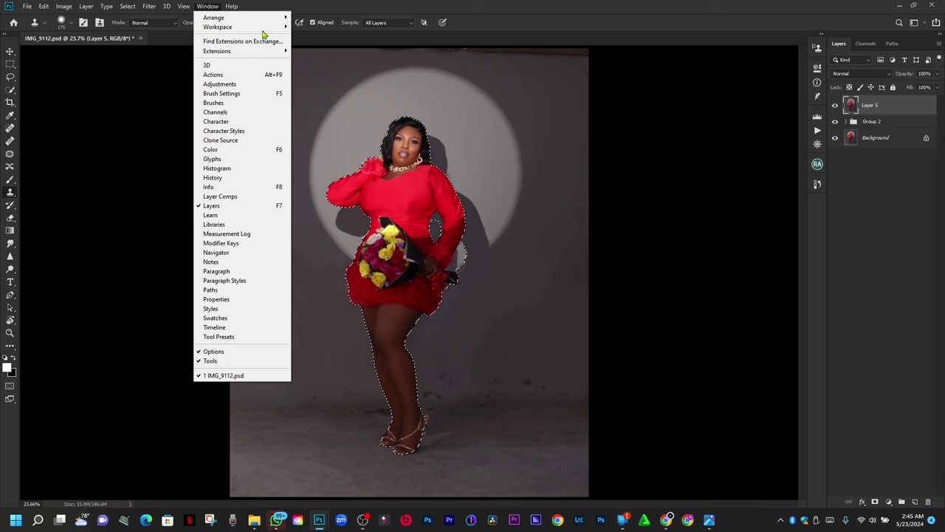
mouse_move(264, 32)
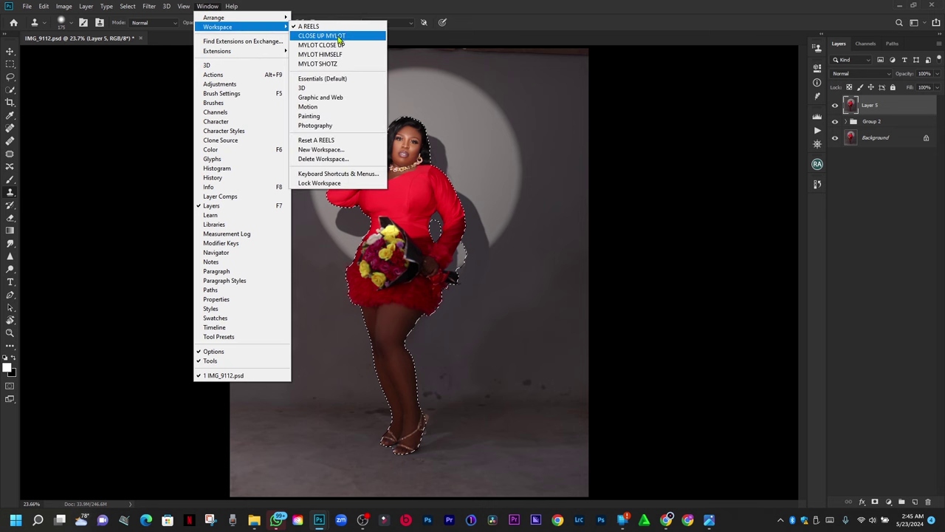
click(353, 54)
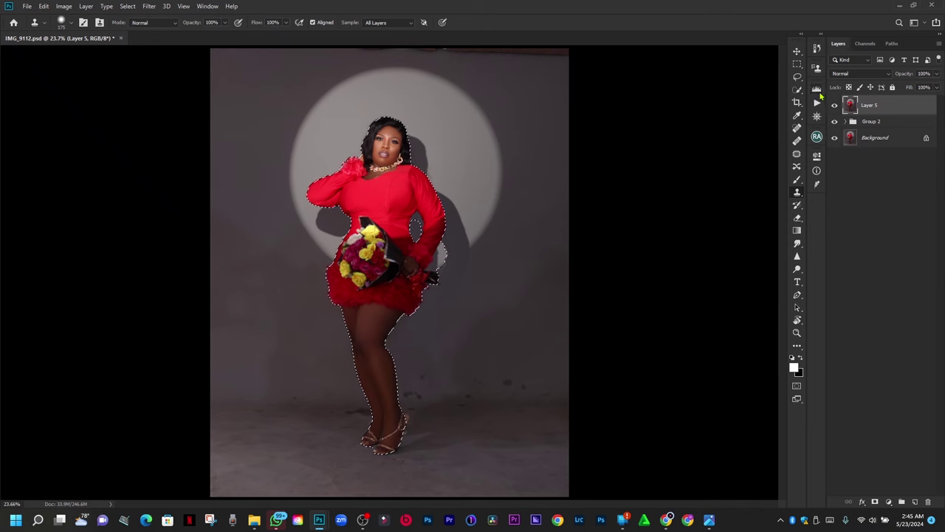
Step: Subtract the full background gap between the waist and the bent arm from the selection with the Lasso tool
scroll(403, 215, up, 3)
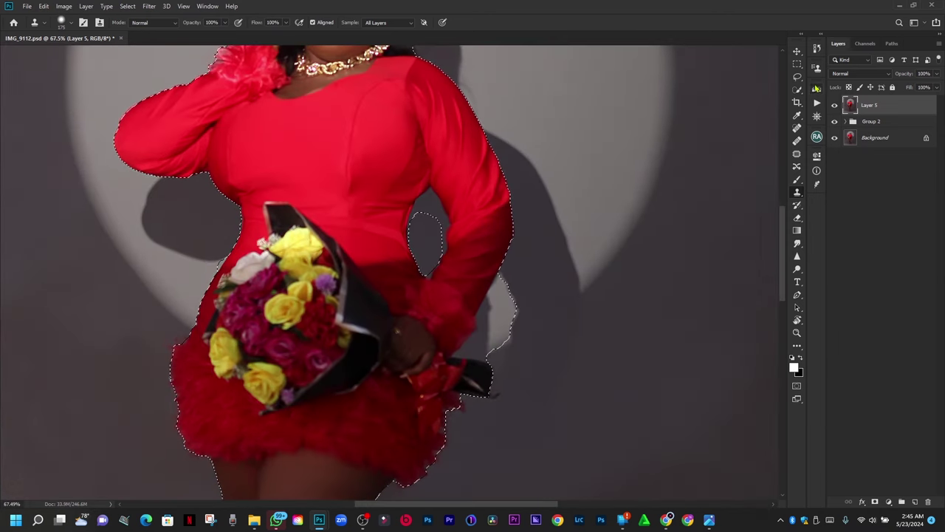
click(797, 77)
scroll(460, 276, up, 5)
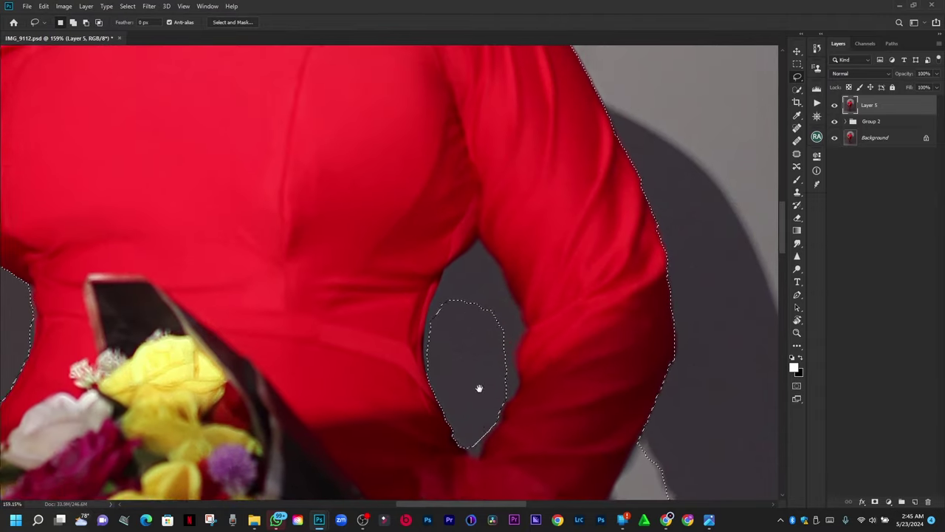
drag(479, 388, 487, 398)
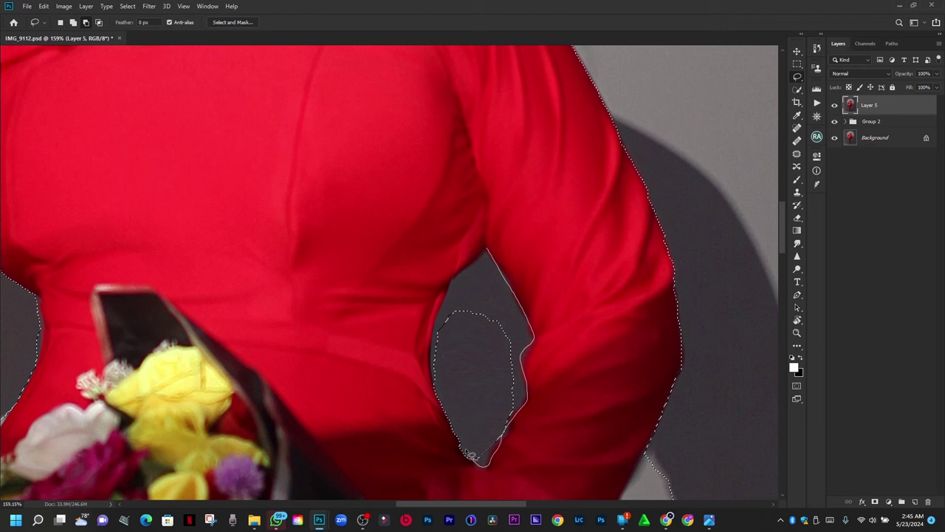
drag(489, 331, 487, 254)
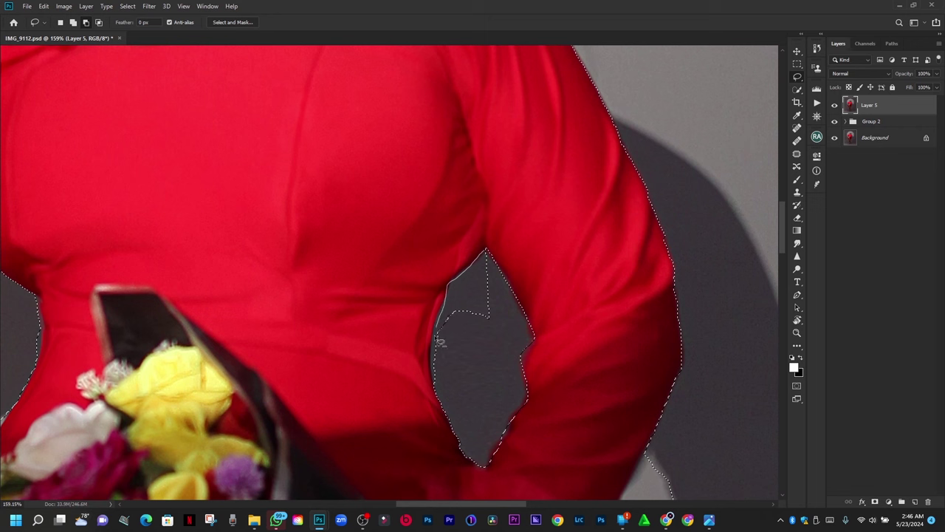
drag(491, 342, 446, 305)
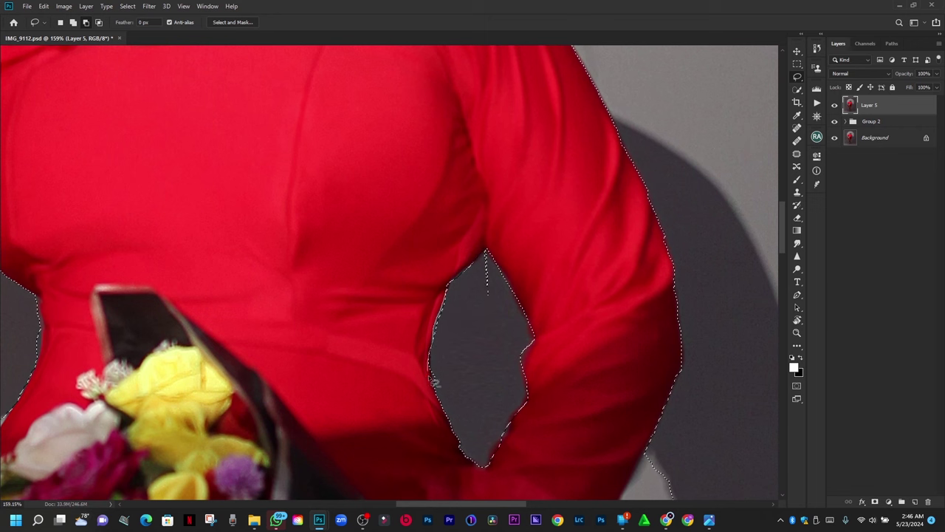
mouse_move(483, 358)
mouse_down()
mouse_move(482, 294)
mouse_move(477, 308)
mouse_move(497, 309)
mouse_move(483, 257)
mouse_move(472, 284)
mouse_move(482, 310)
mouse_up()
Step: Subtract the patch of background between the sleeve cuff and the bouquet wrapper's end from the selection
scroll(483, 331, down, 5)
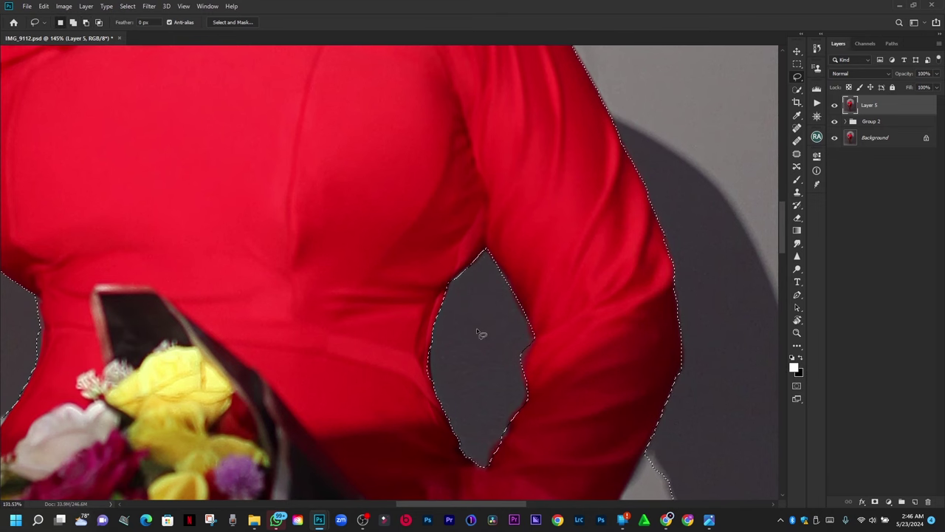
scroll(569, 257, up, 3)
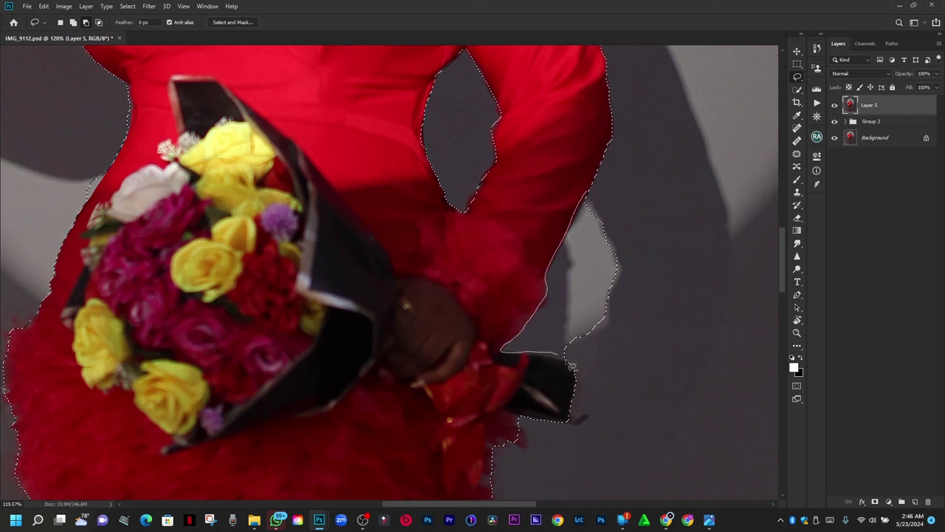
mouse_move(572, 365)
mouse_down()
mouse_move(665, 239)
mouse_move(612, 350)
mouse_move(572, 366)
mouse_move(540, 356)
mouse_move(531, 328)
mouse_move(598, 298)
mouse_move(614, 318)
mouse_up()
Step: Inspect the selection outline around the skirt, bouquet, raised sleeve and hair
scroll(614, 318, down, 2)
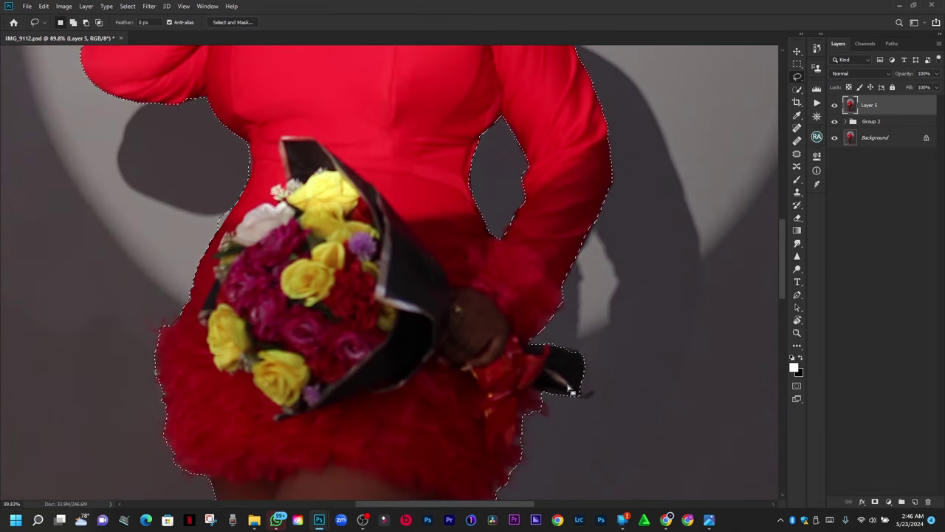
scroll(614, 319, up, 3)
drag(537, 372, 535, 184)
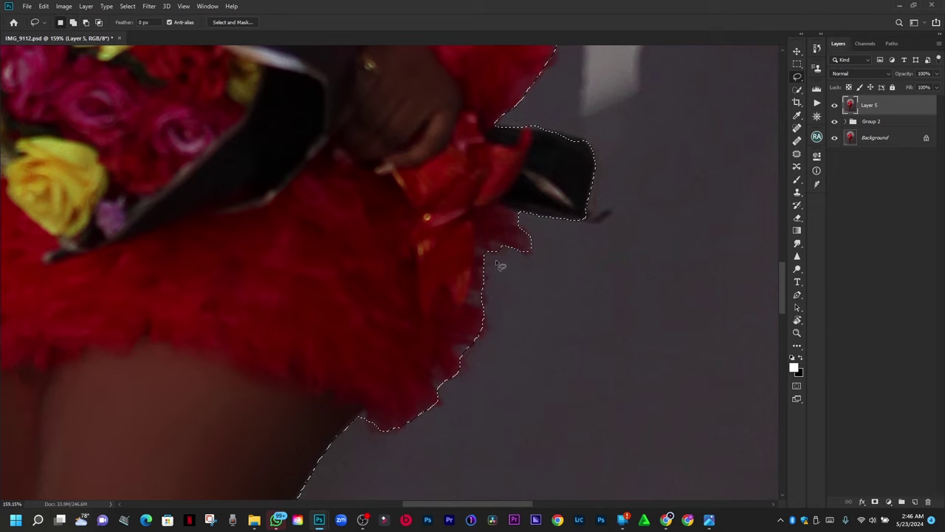
scroll(500, 266, down, 5)
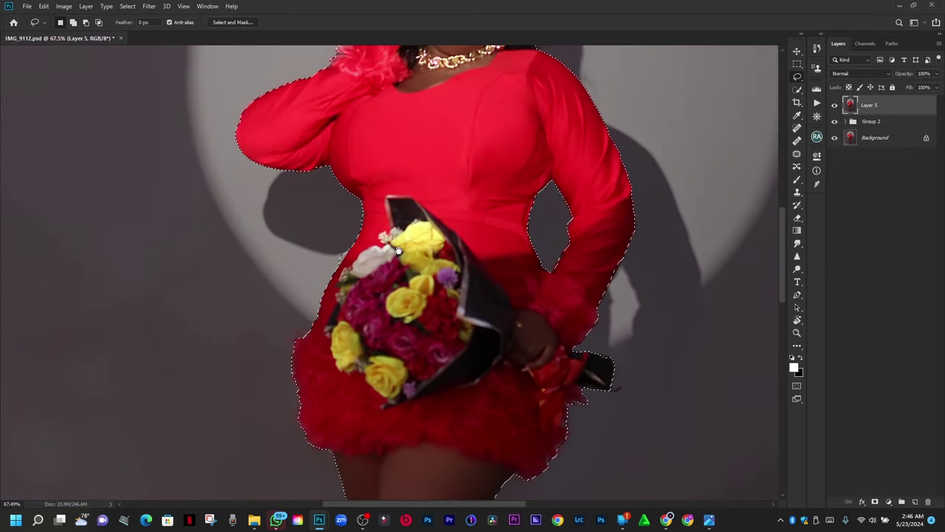
drag(398, 251, 412, 402)
scroll(407, 181, up, 2)
scroll(406, 181, up, 1)
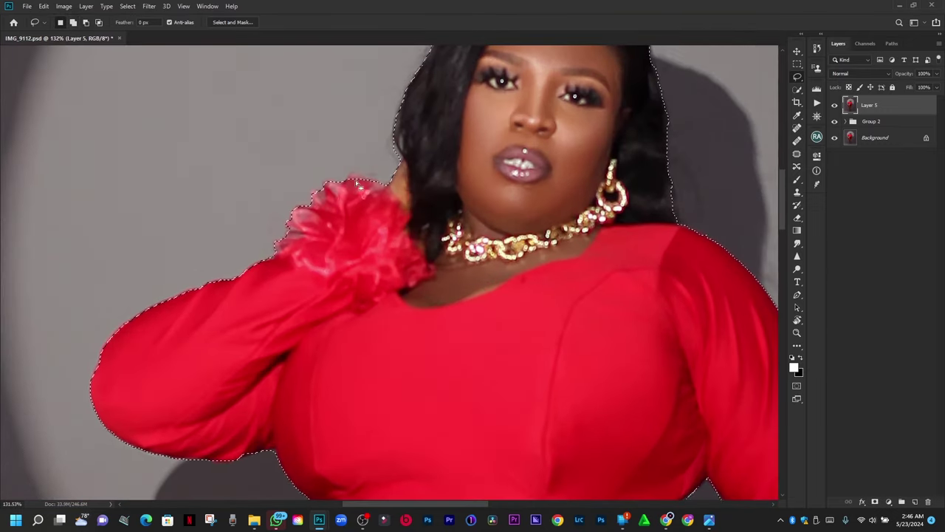
scroll(456, 233, down, 4)
scroll(479, 282, down, 3)
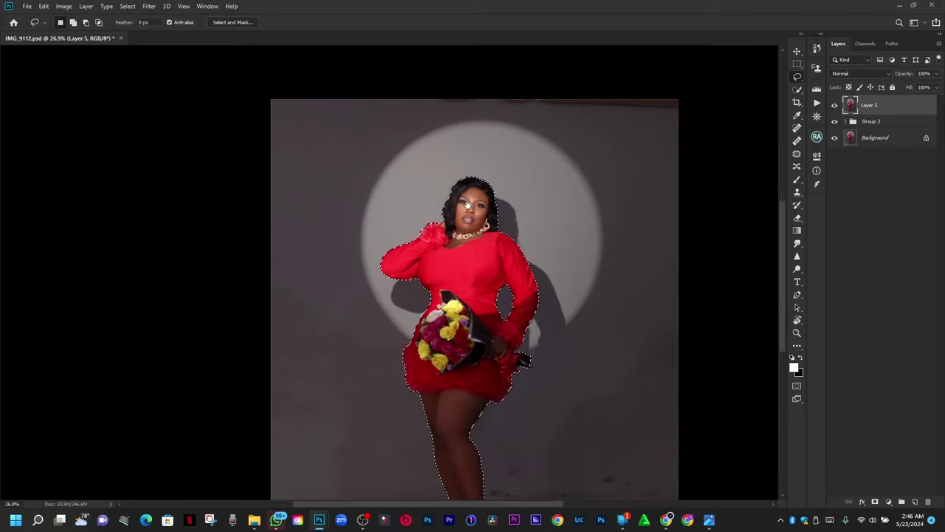
Step: Add the missing sandal back and heel of the woman's front foot to the selection with the Lasso tool
scroll(437, 344, up, 4)
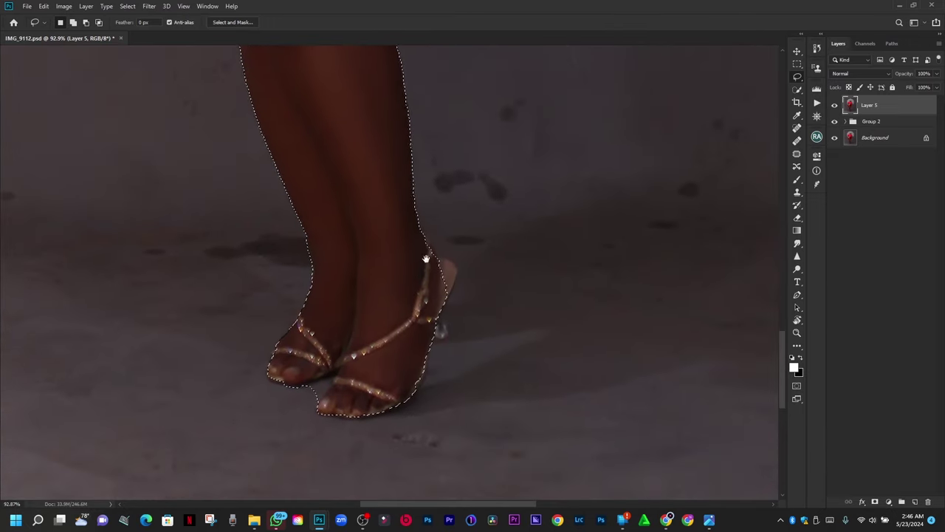
scroll(450, 340, up, 1)
scroll(310, 254, up, 2)
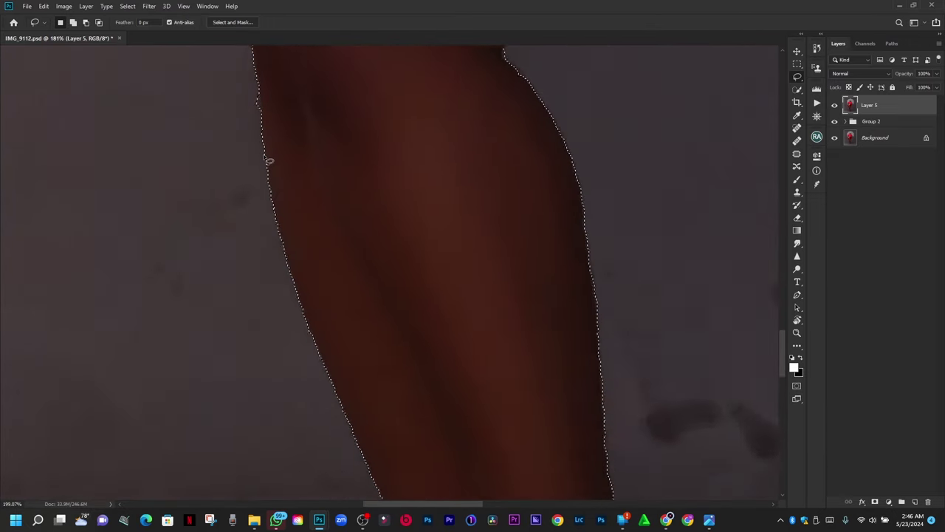
scroll(268, 158, down, 2)
drag(542, 332, 483, 173)
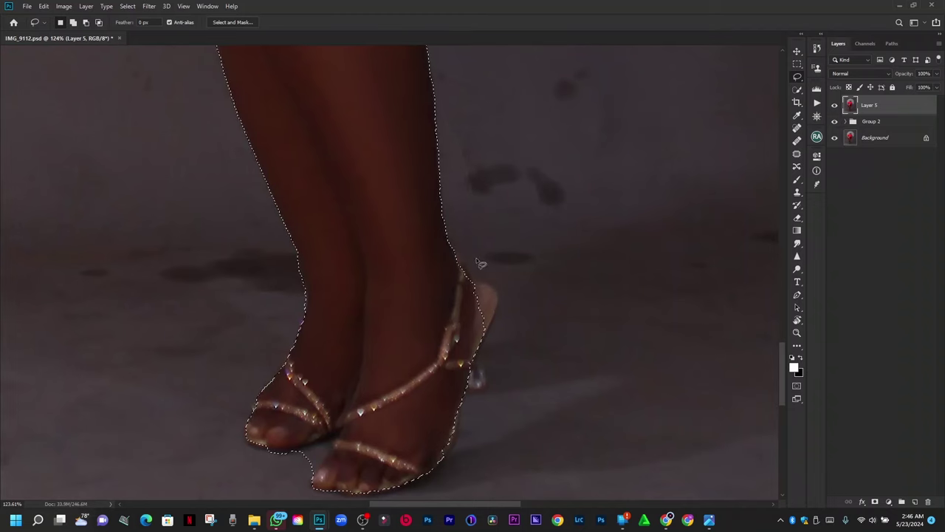
scroll(458, 253, up, 2)
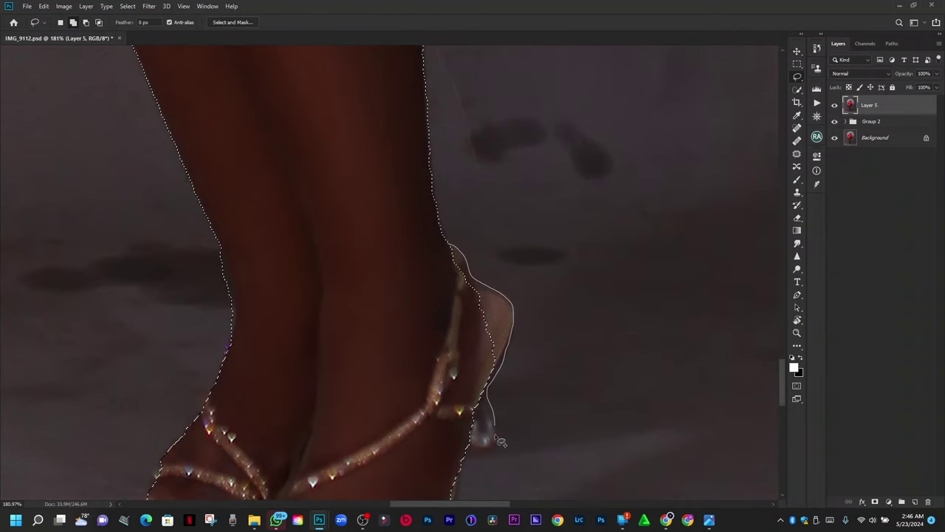
drag(450, 374, 448, 347)
Step: Add the missed sole and toe edge of the front foot to the selection
scroll(449, 347, down, 3)
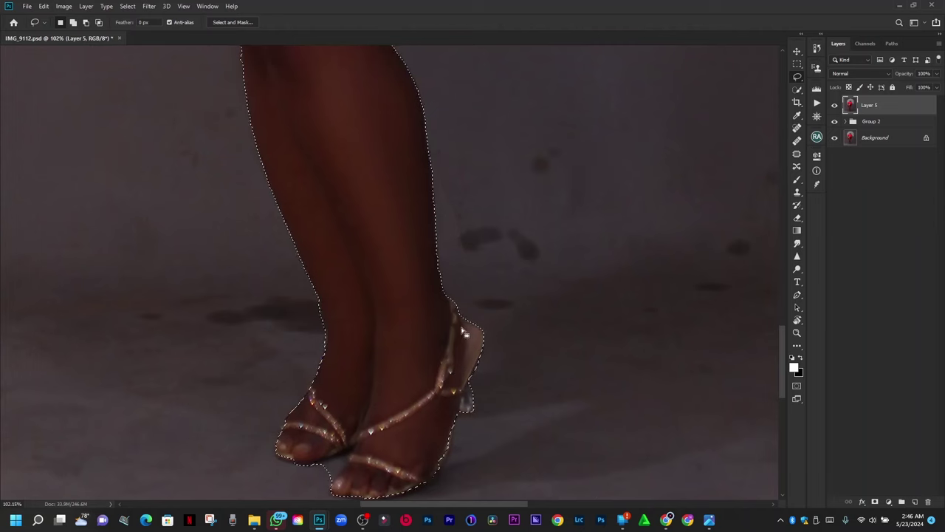
scroll(407, 326, up, 3)
scroll(408, 325, down, 5)
scroll(561, 146, up, 2)
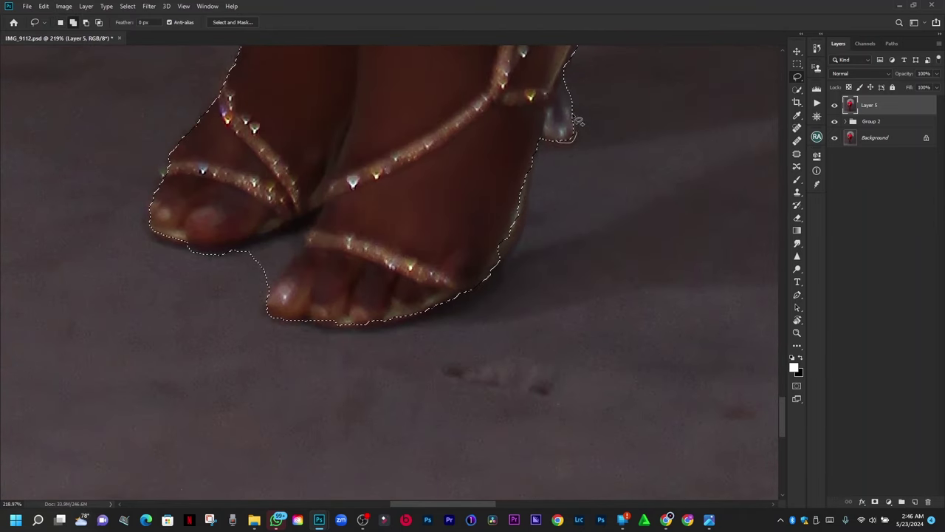
drag(578, 120, 537, 155)
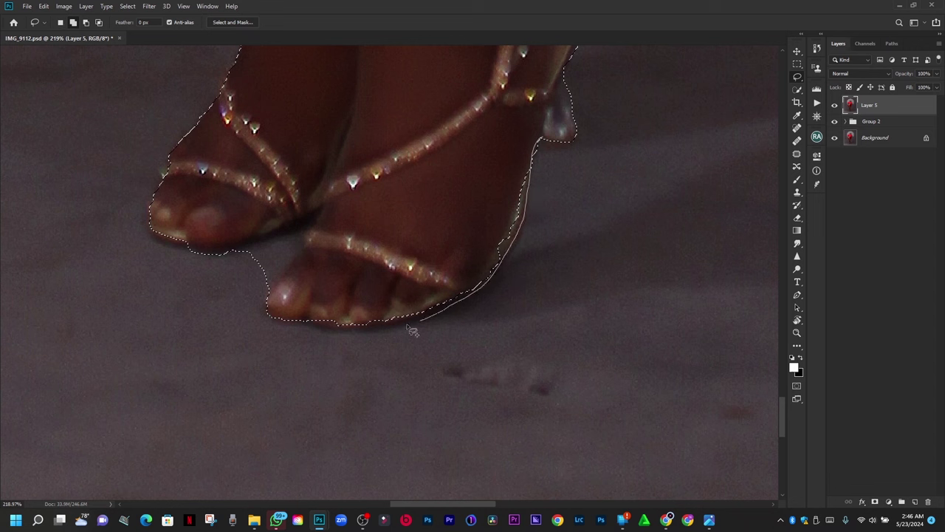
drag(277, 316, 273, 319)
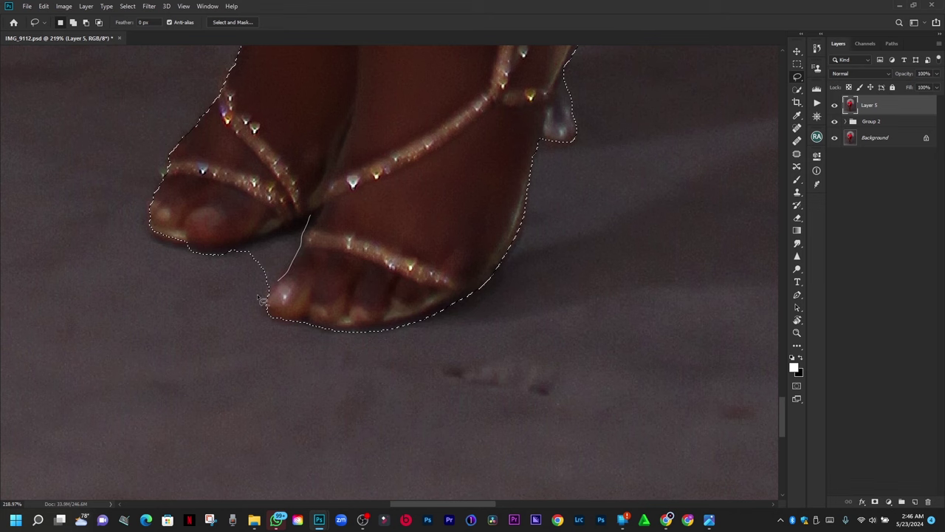
Step: Subtract the floor gap between the feet from the selection and add the missing toe edges of the rear foot
mouse_move(298, 236)
mouse_down()
mouse_move(384, 295)
mouse_move(408, 327)
mouse_move(405, 353)
mouse_move(407, 331)
mouse_up()
key(alt)
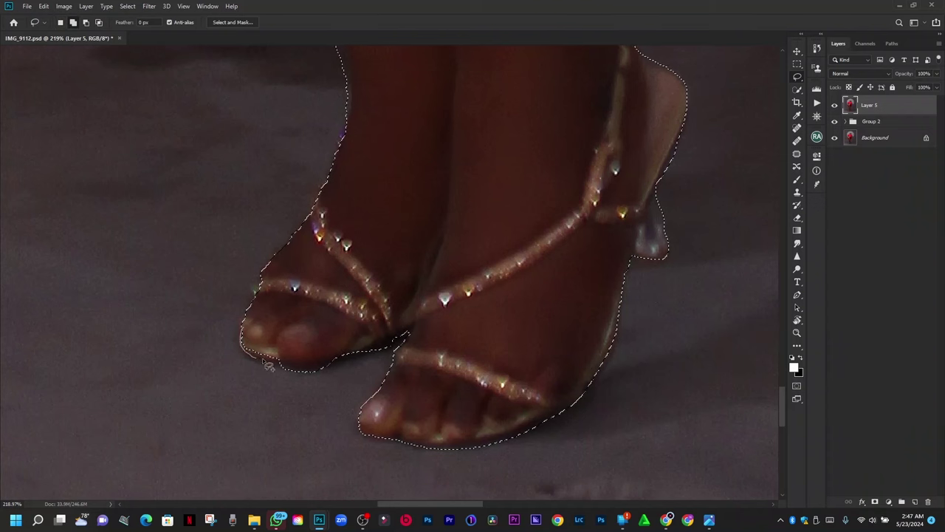
drag(349, 349, 348, 350)
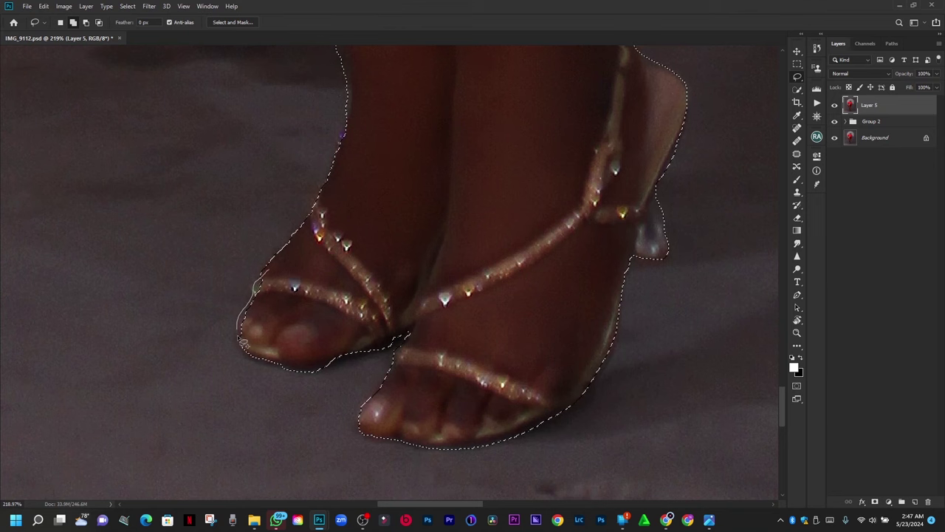
drag(273, 365, 282, 367)
Step: Trim the selection edge along the outer side of the rear foot's ankle
scroll(273, 316, down, 2)
scroll(347, 222, up, 4)
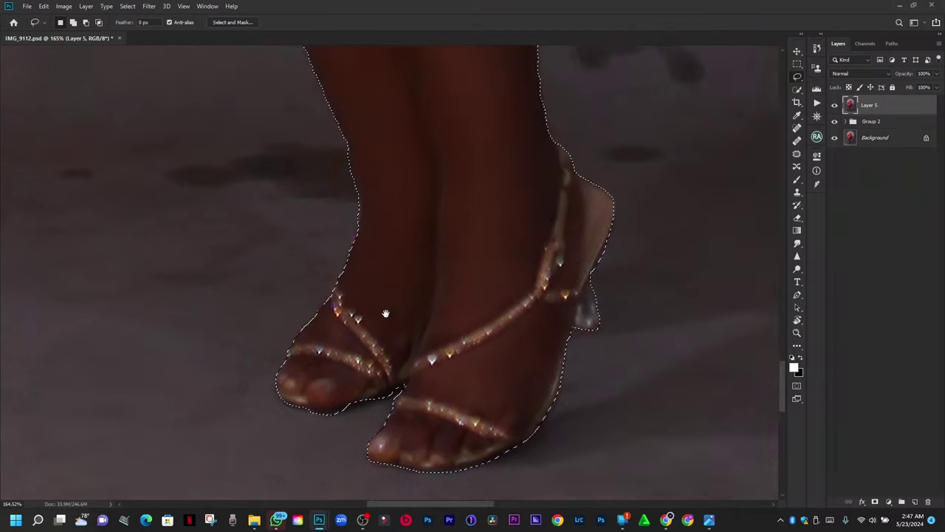
scroll(353, 222, up, 3)
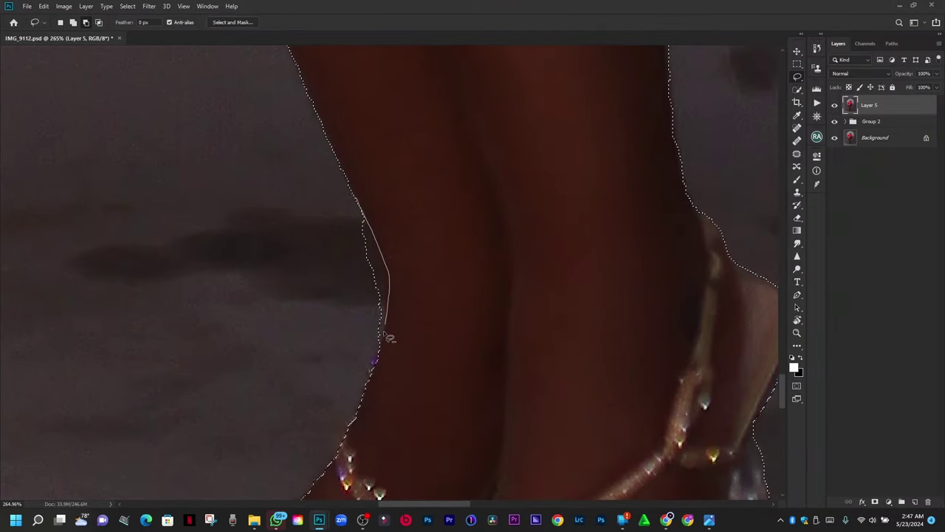
mouse_move(382, 366)
mouse_down()
mouse_move(298, 275)
mouse_move(320, 236)
mouse_up()
Step: Start adding the missed strip behind the woman's calf with the Polygonal Lasso, tracing its back edge downward from below the knee
scroll(325, 243, down, 3)
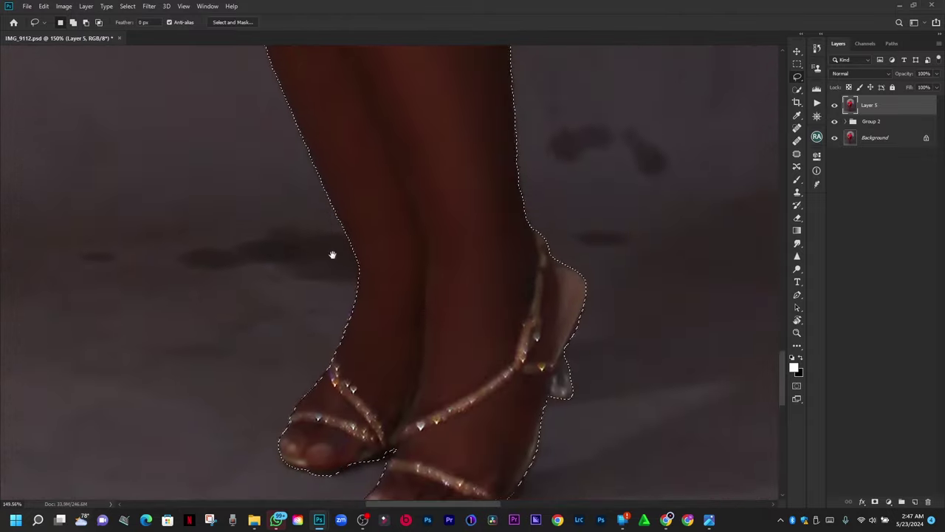
right_click(797, 76)
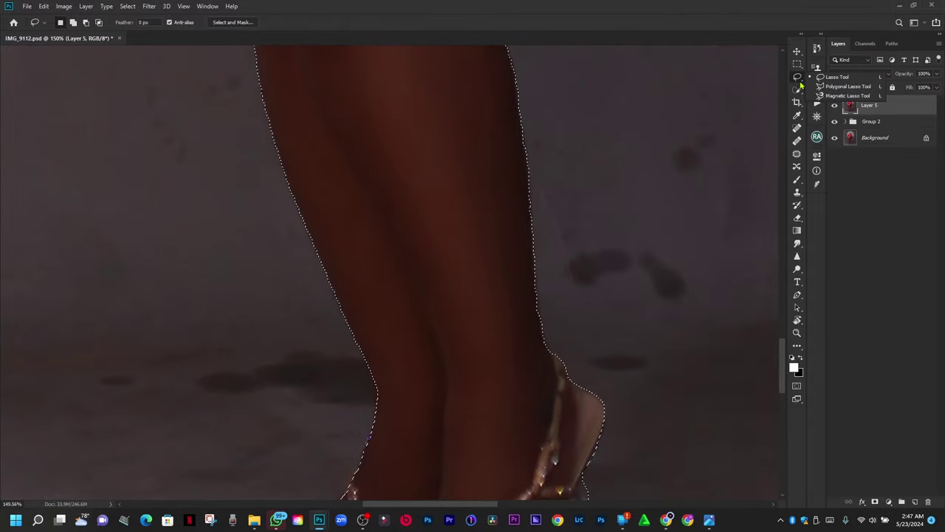
click(831, 87)
scroll(510, 244, up, 4)
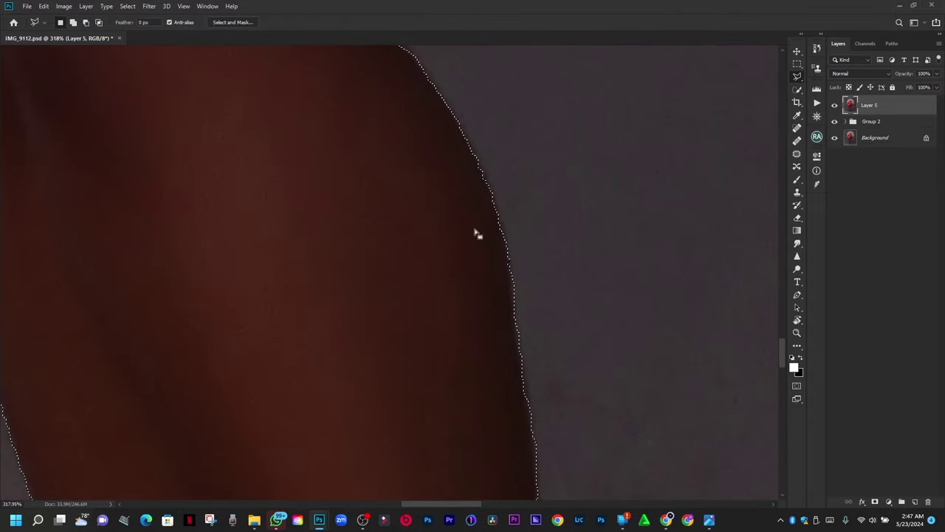
click(461, 129)
click(494, 193)
click(508, 250)
click(514, 283)
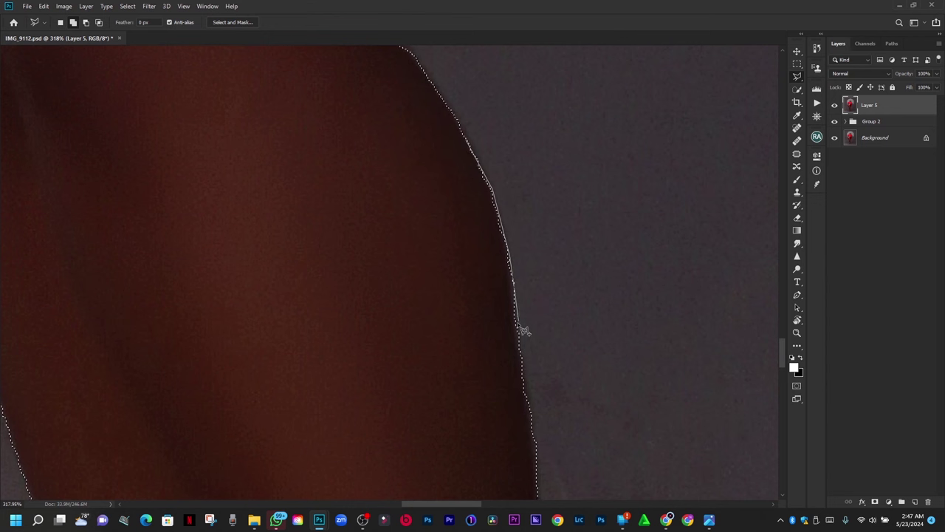
click(520, 329)
drag(532, 396, 483, 167)
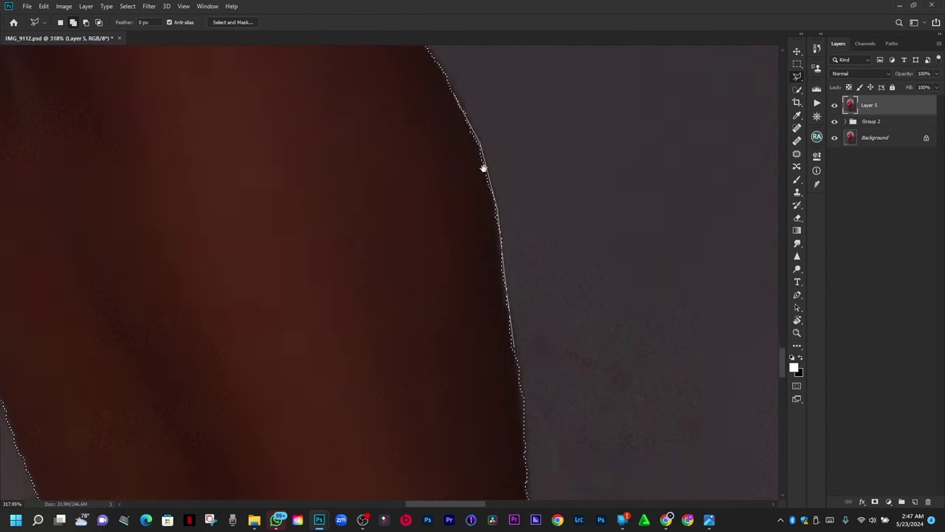
click(492, 191)
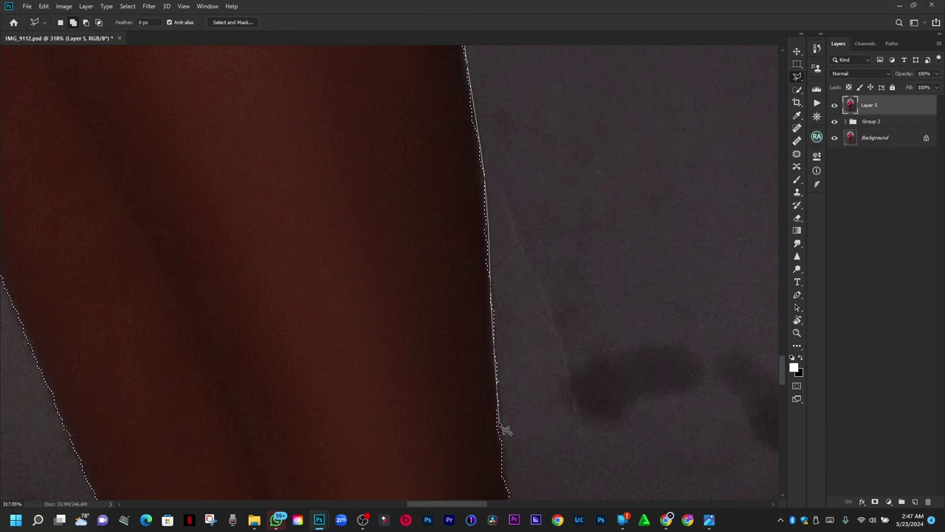
Step: Continue the outline down to the back of the ankle and close it through the inside of the leg to add the calf edge
drag(497, 415, 477, 238)
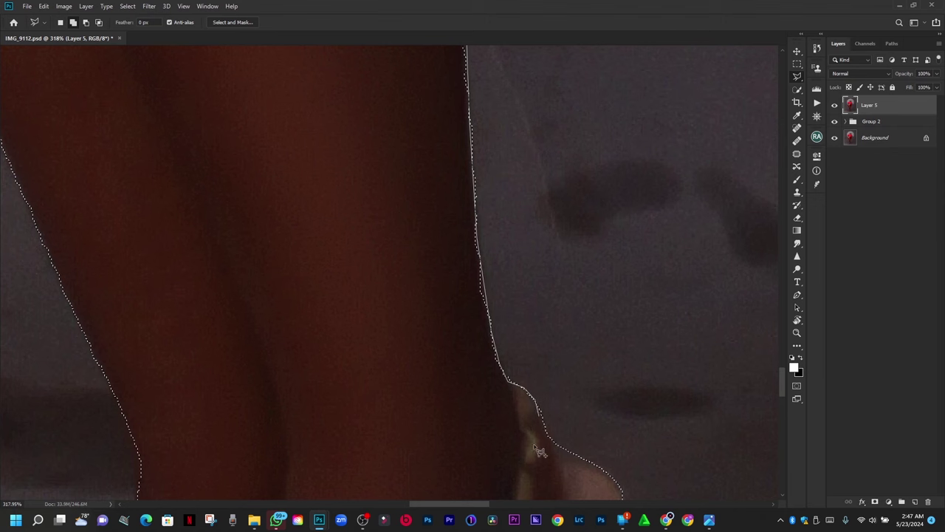
click(384, 401)
scroll(411, 422, up, 10)
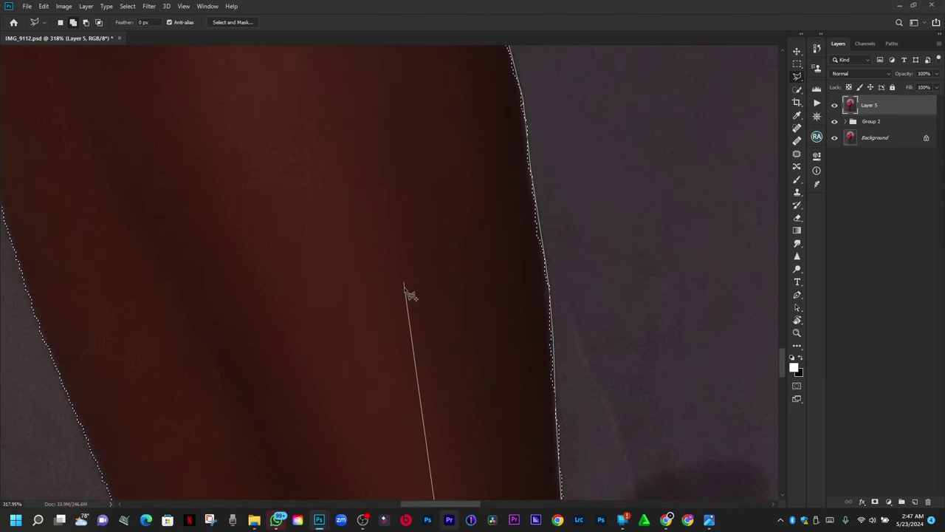
scroll(413, 296, up, 5)
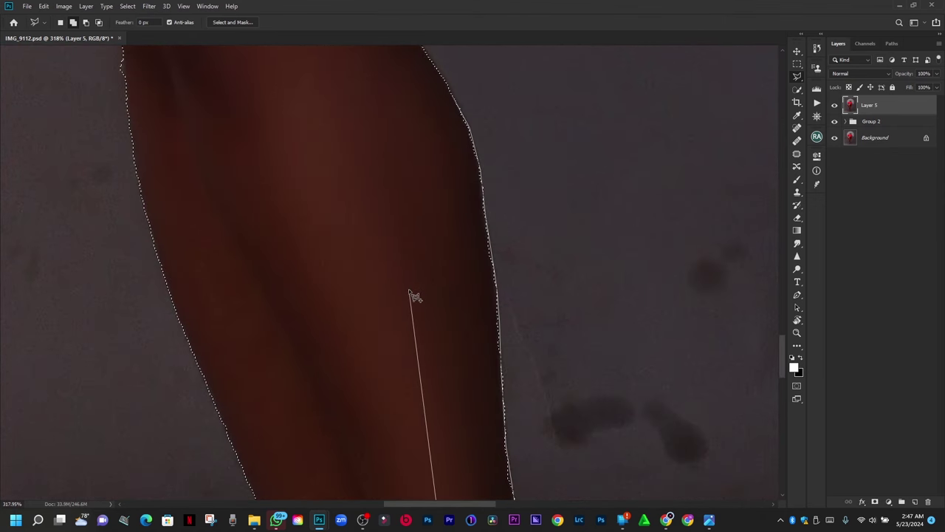
scroll(416, 327, up, 3)
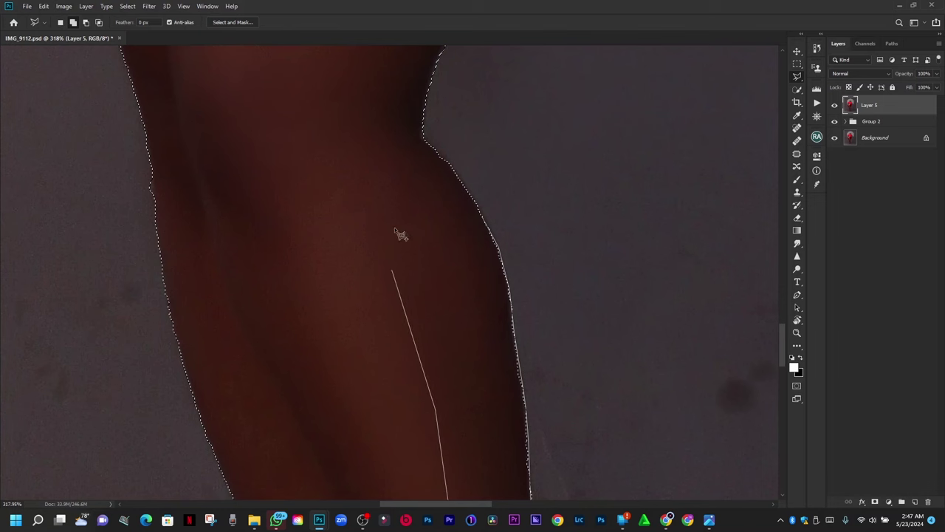
click(401, 184)
double_click(484, 219)
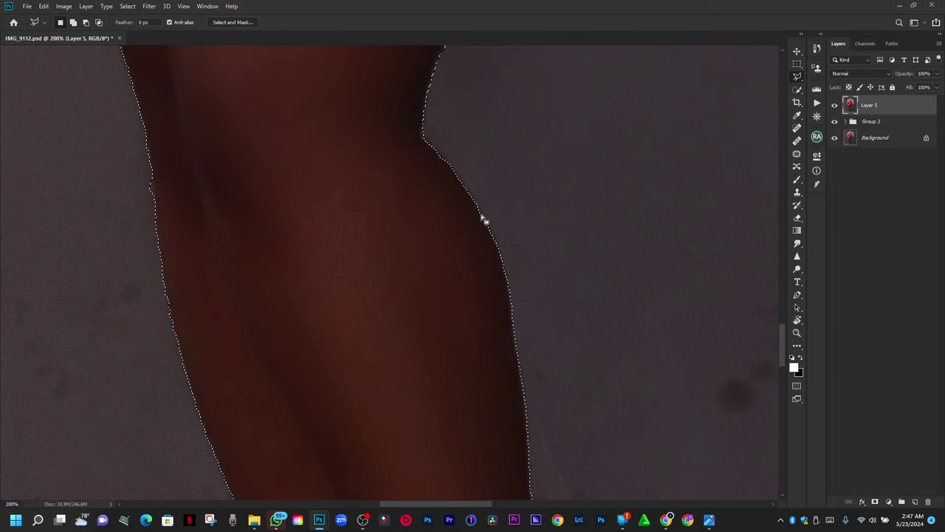
Step: Trace an additive Polygonal Lasso outline along the front edge of the legs from the dress hem down to the ankle
scroll(409, 206, up, 3)
scroll(243, 190, down, 3)
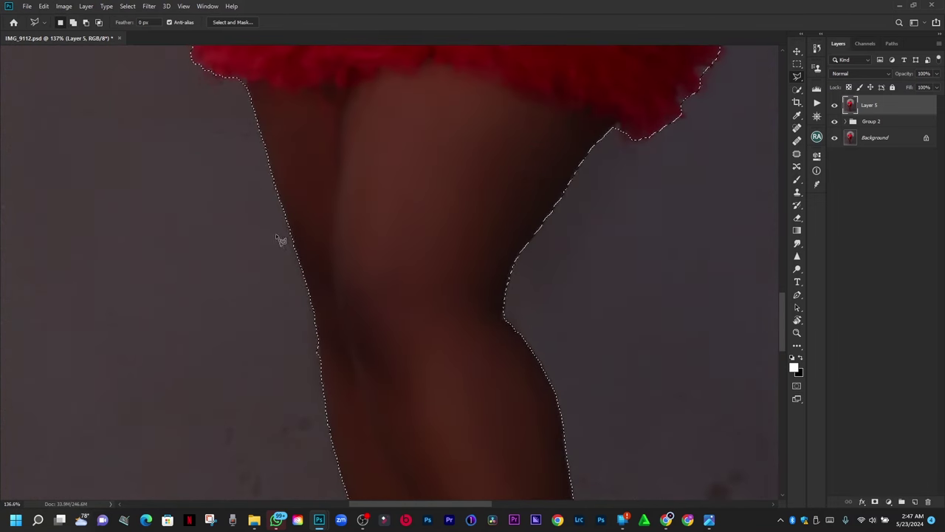
scroll(255, 127, up, 3)
scroll(330, 293, up, 2)
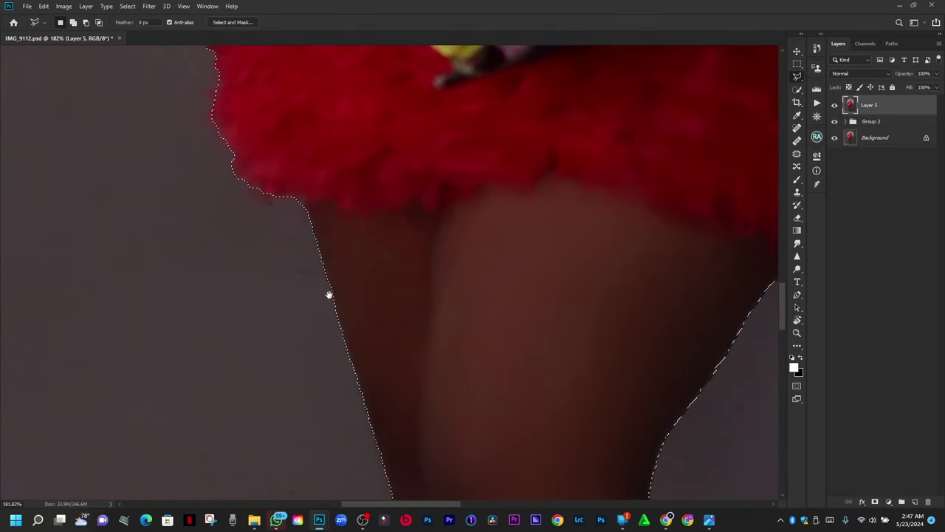
click(304, 200)
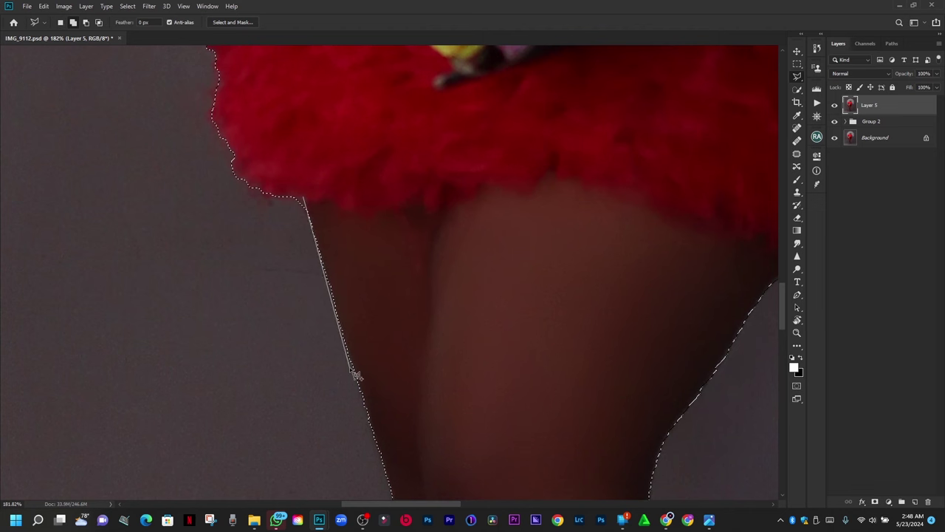
drag(358, 385, 276, 87)
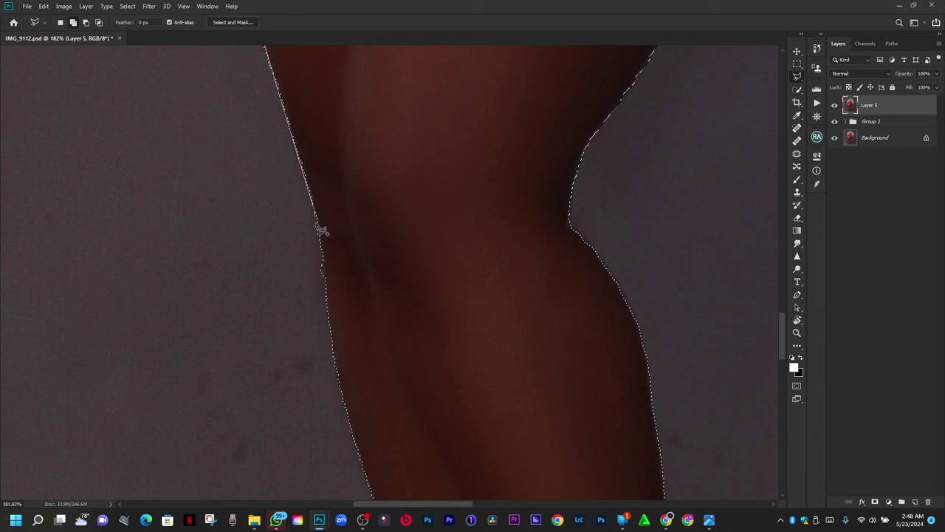
click(336, 360)
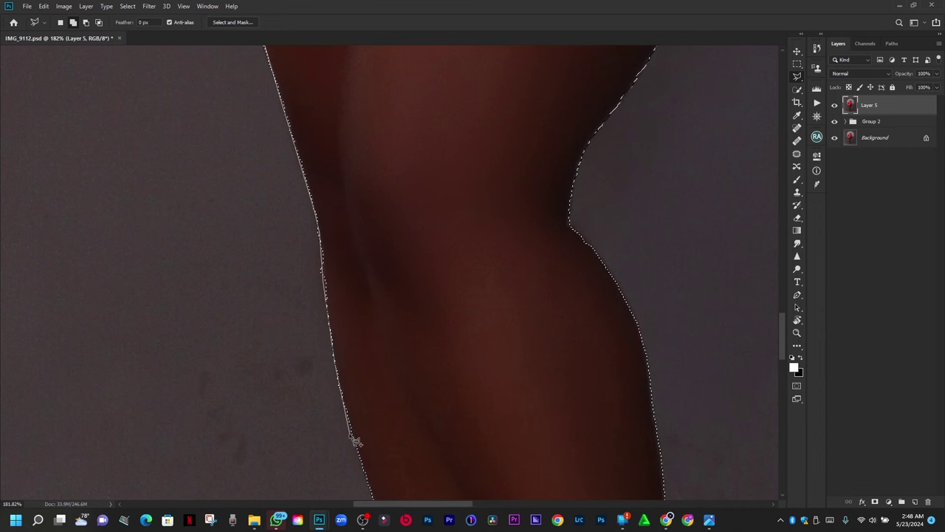
scroll(296, 173, down, 5)
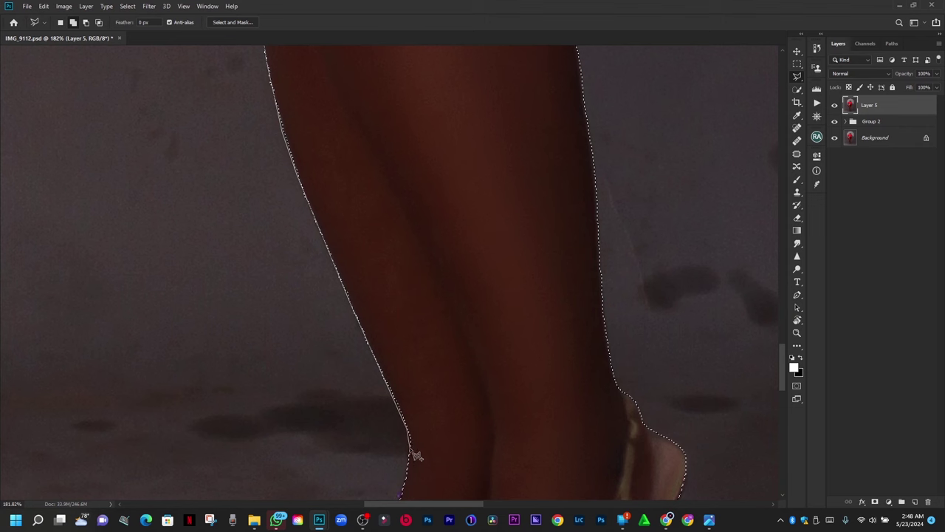
Step: Close the front leg outline through the inside of the legs back to the dress hem, adding the missed edge to the selection
scroll(441, 325, up, 5)
click(488, 240)
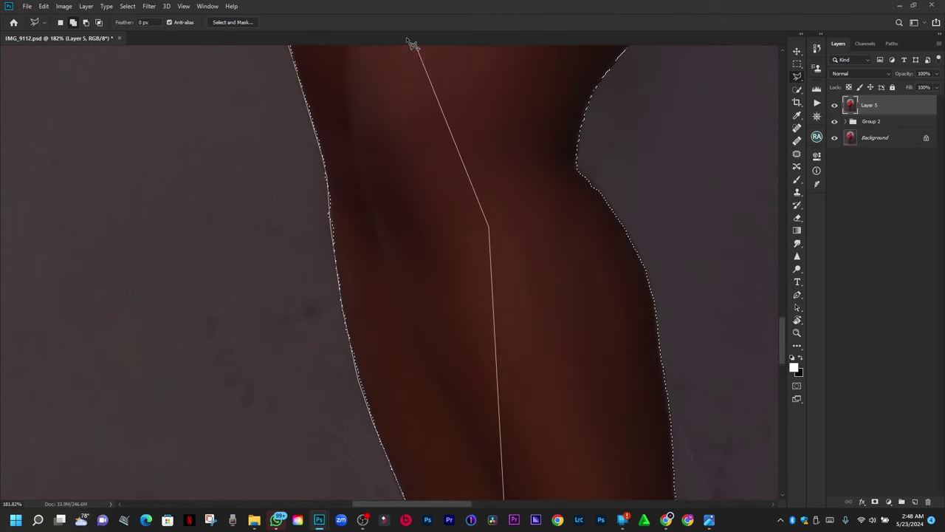
click(417, 65)
click(496, 463)
click(445, 329)
scroll(362, 126, up, 5)
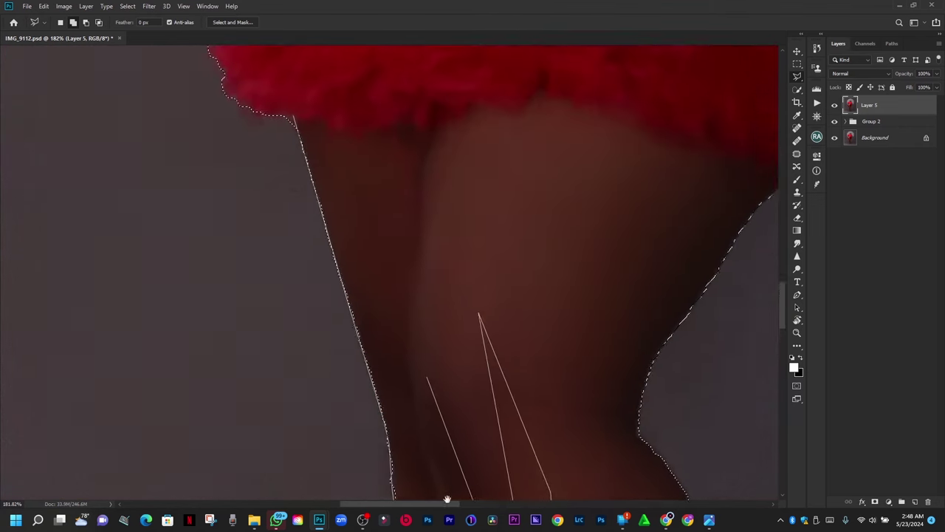
click(409, 311)
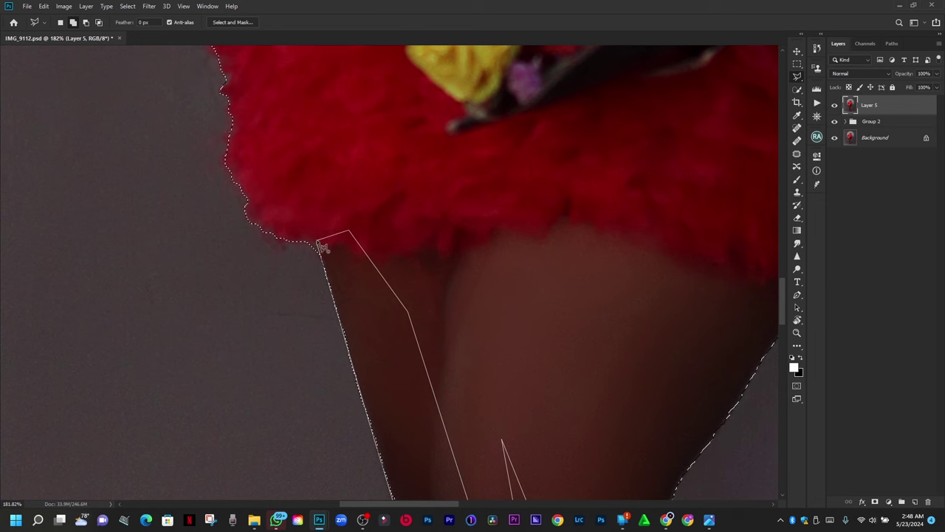
click(319, 244)
Step: Add a layer mask to Layer 5 from the selection and open the mask in Select and Mask
scroll(371, 278, down, 5)
mouse_move(414, 376)
mouse_down()
mouse_move(352, 199)
mouse_move(351, 160)
mouse_up()
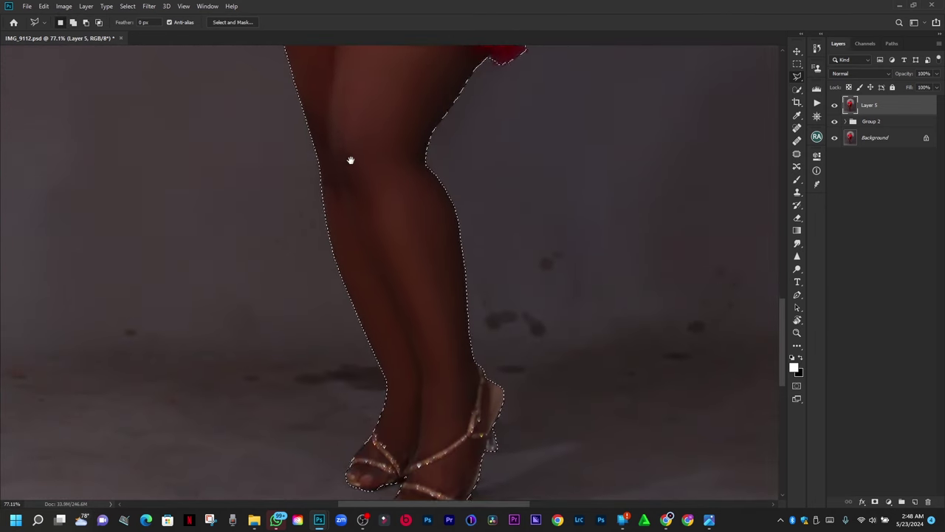
scroll(359, 217, up, 5)
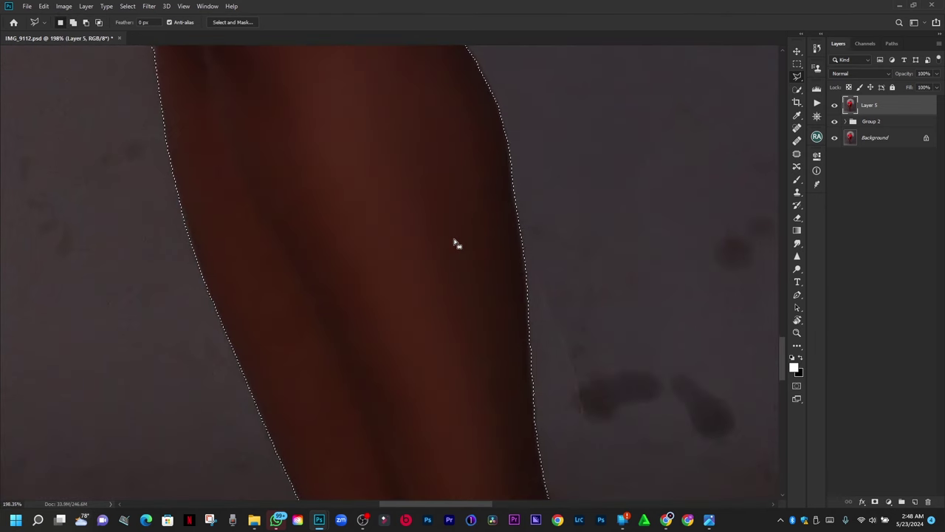
scroll(454, 244, down, 5)
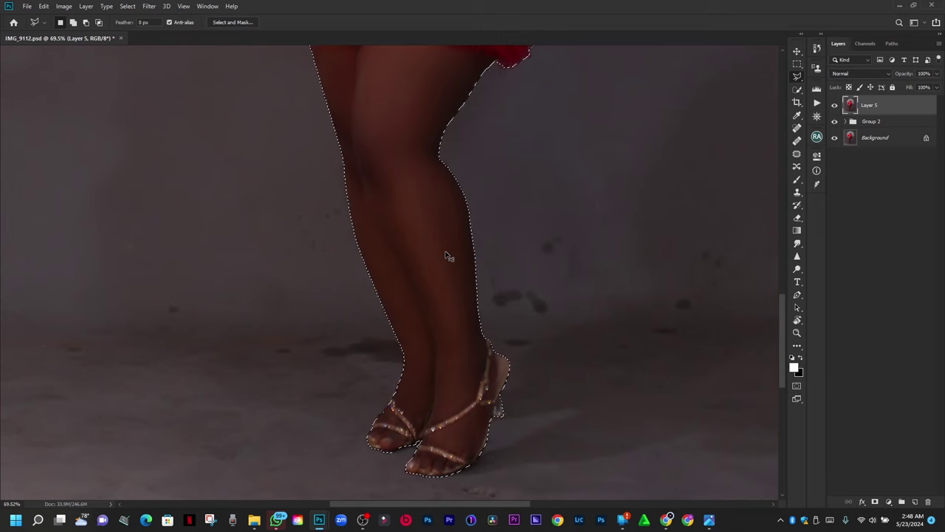
scroll(447, 256, down, 5)
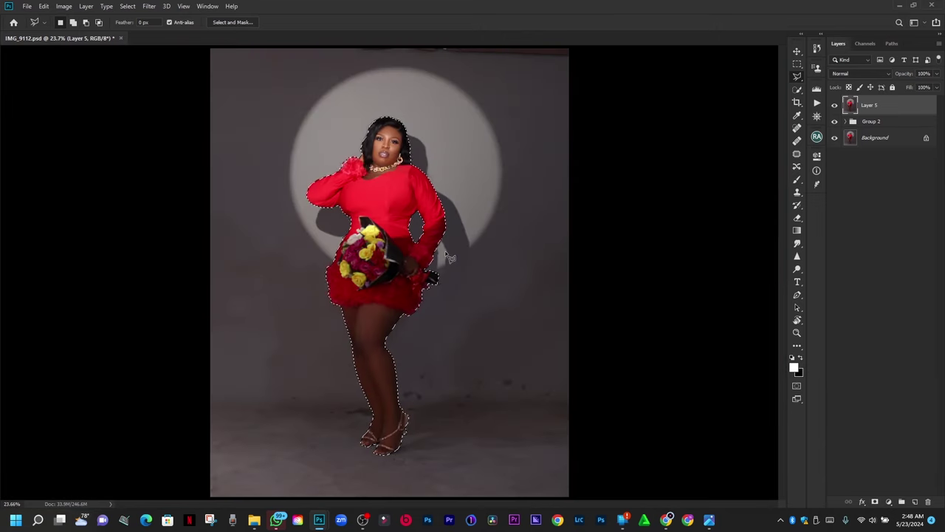
click(876, 503)
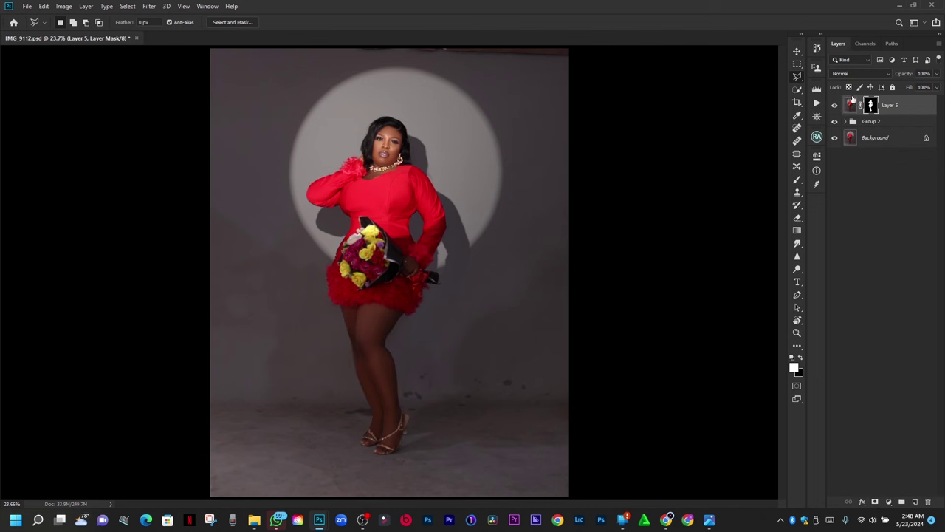
double_click(872, 105)
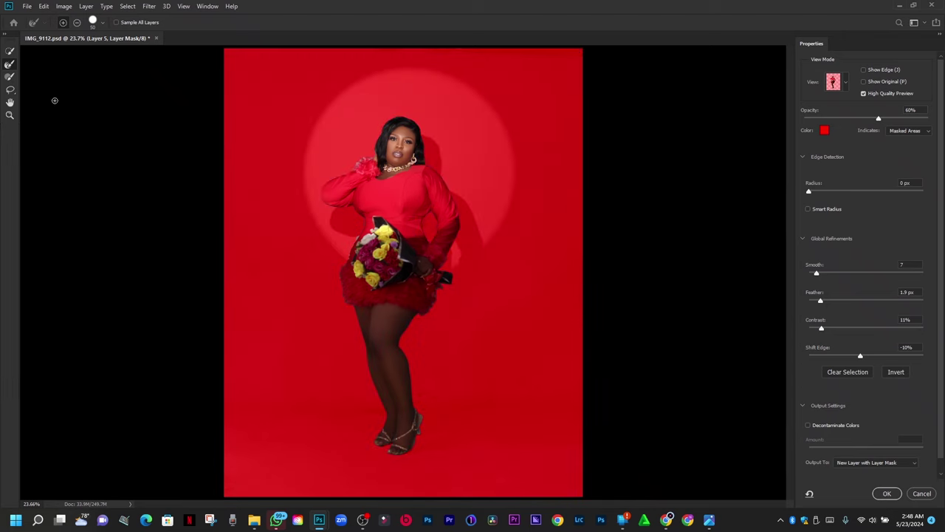
Step: Set the mask's Feather to 1.7 px and Smooth to 12 to even out the leg edges
scroll(431, 354, up, 3)
drag(431, 352, 443, 169)
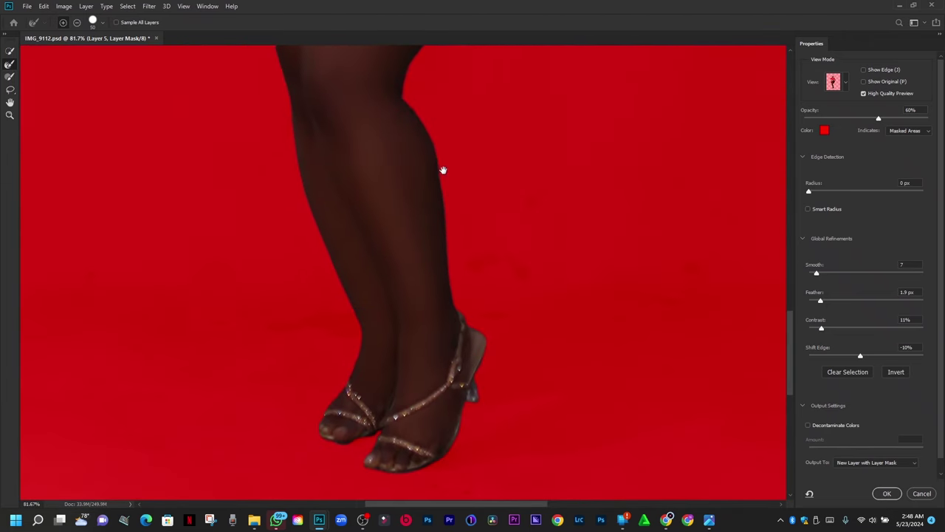
scroll(428, 173, up, 5)
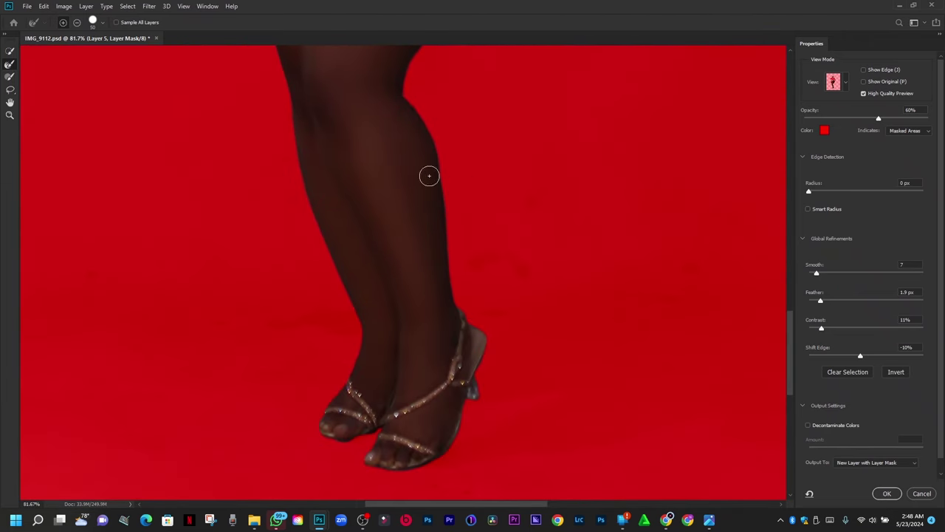
drag(446, 198, 476, 379)
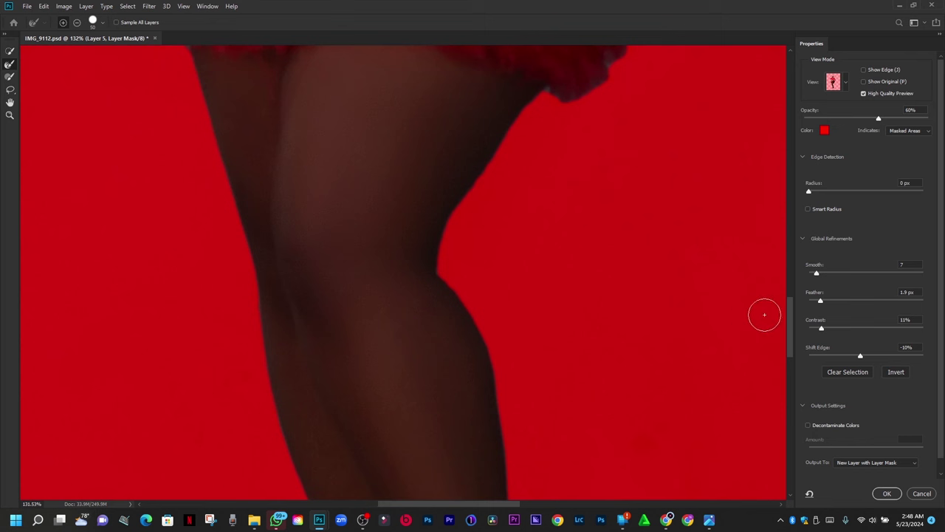
drag(821, 301, 825, 301)
drag(822, 276, 827, 279)
scroll(497, 369, up, 3)
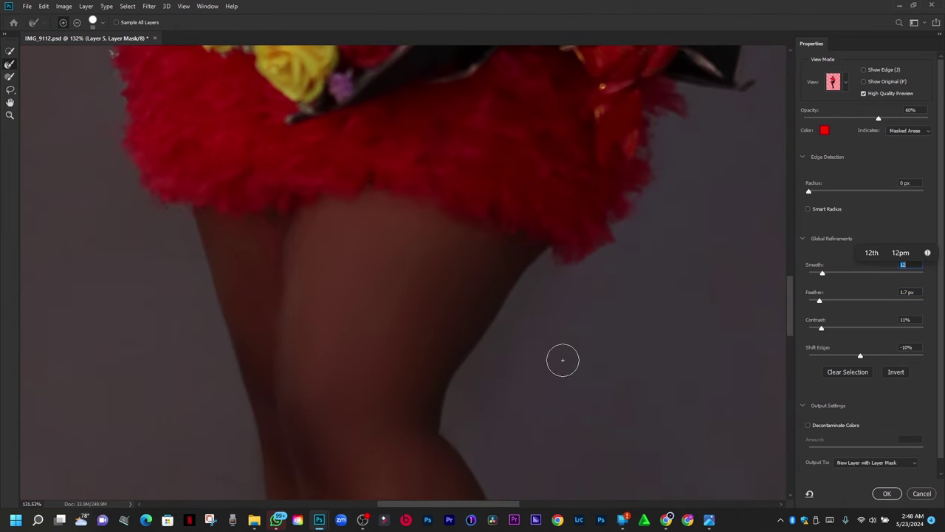
Step: Examine the refined mask edges along the legs, sandals, feathered dress hem and bouquet
scroll(556, 149, down, 2)
scroll(560, 170, down, 3)
scroll(613, 328, down, 5)
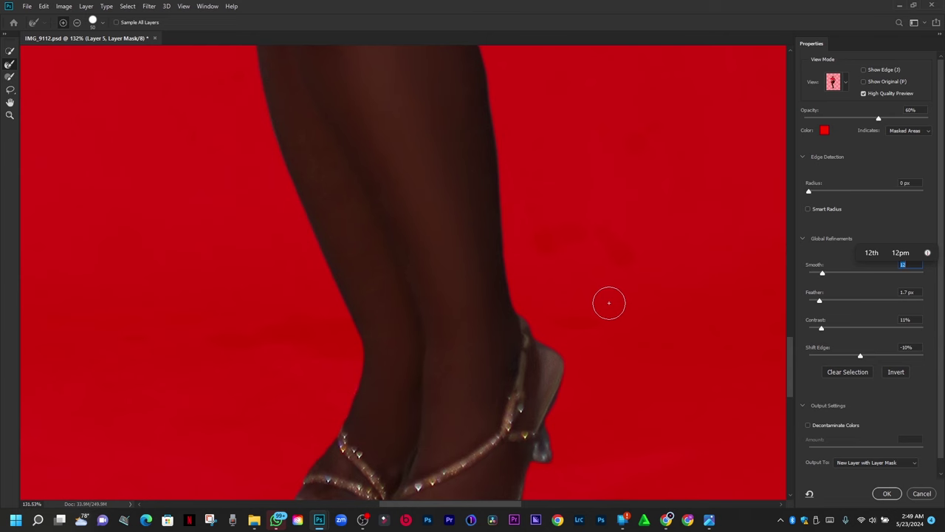
scroll(581, 315, up, 3)
scroll(580, 327, up, 10)
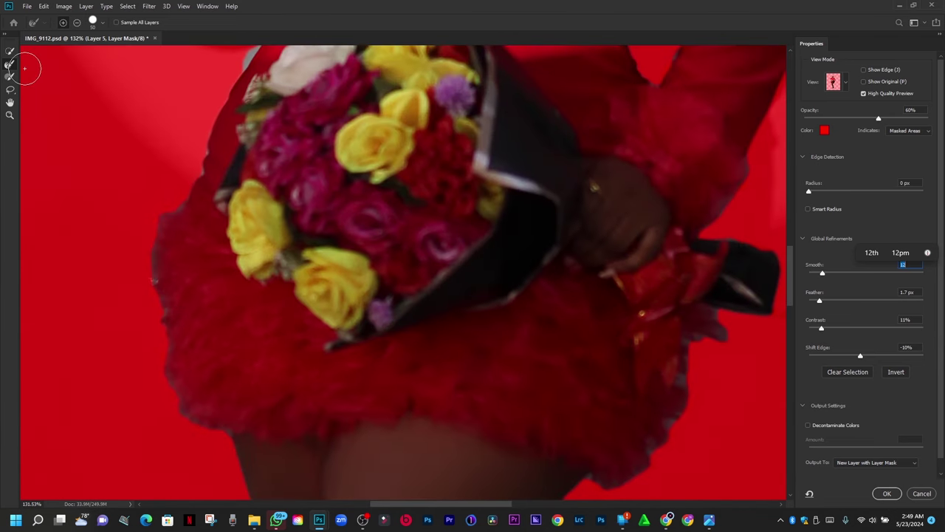
key(ctrl+minus)
key(ctrl+minus)
key(ctrl+minus)
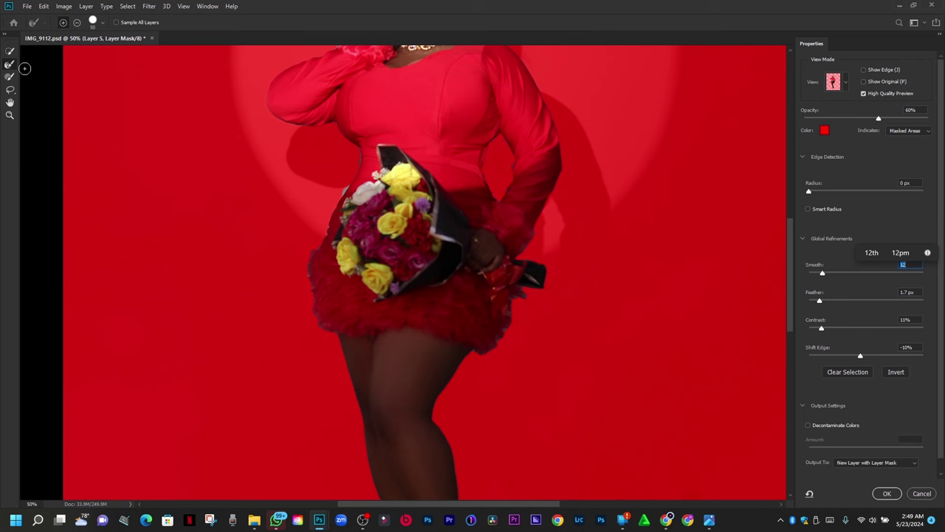
Step: Enlarge the Refine Edge Brush to 70 and refine the mask along the feathered edges of the dress
key(bracketright)
key(bracketright)
key(bracketright)
key(bracketright)
scroll(511, 325, up, 5)
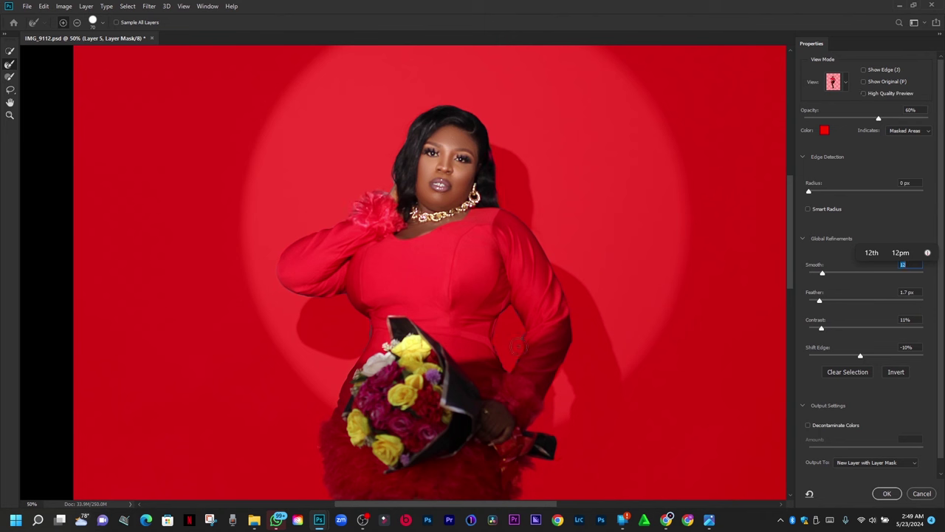
key(ctrl+0)
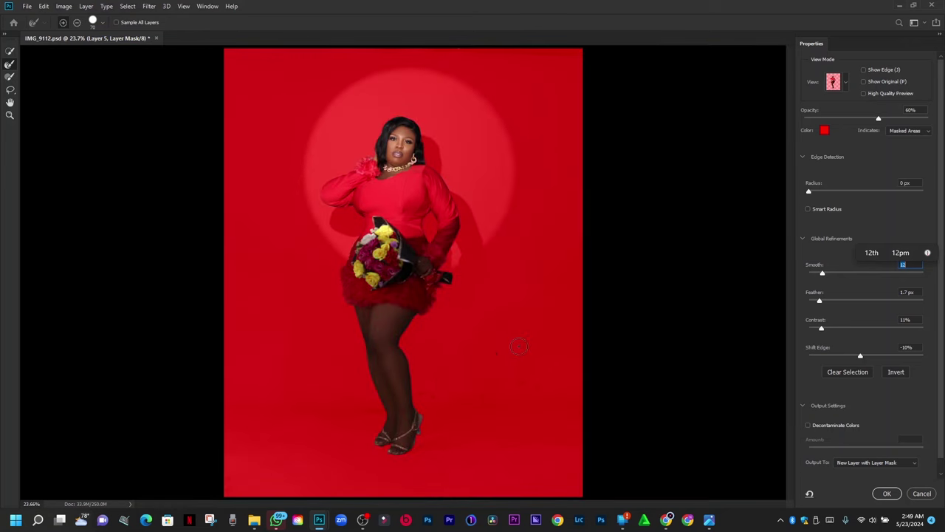
Step: Output the refined mask to a new layer with layer mask and delete the original Layer 5
click(876, 499)
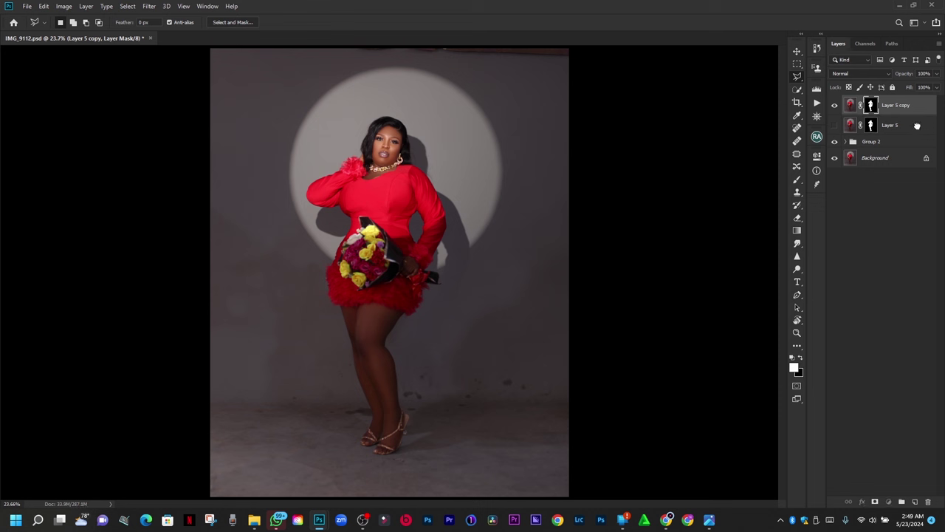
drag(918, 126, 928, 501)
Step: Add a Hue/Saturation adjustment above Group 2 and set Saturation to -100 and Lightness to -50
click(898, 121)
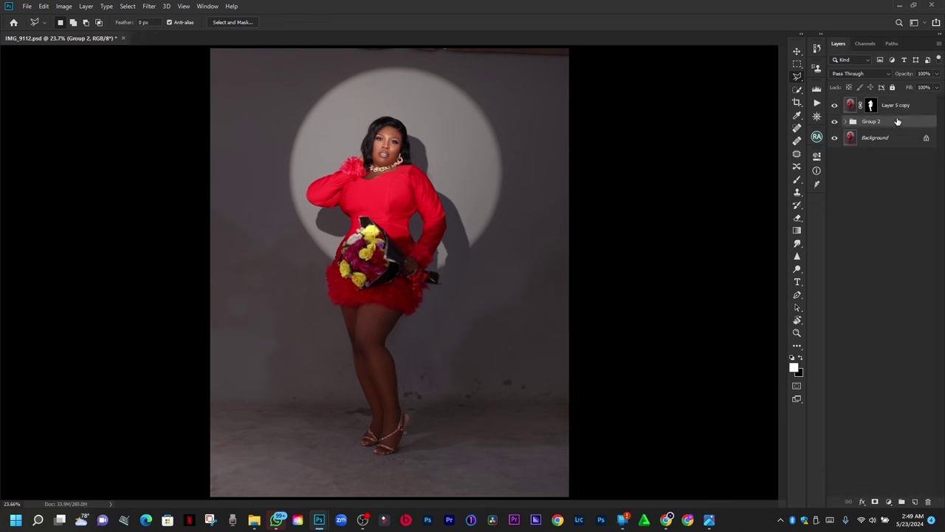
click(891, 501)
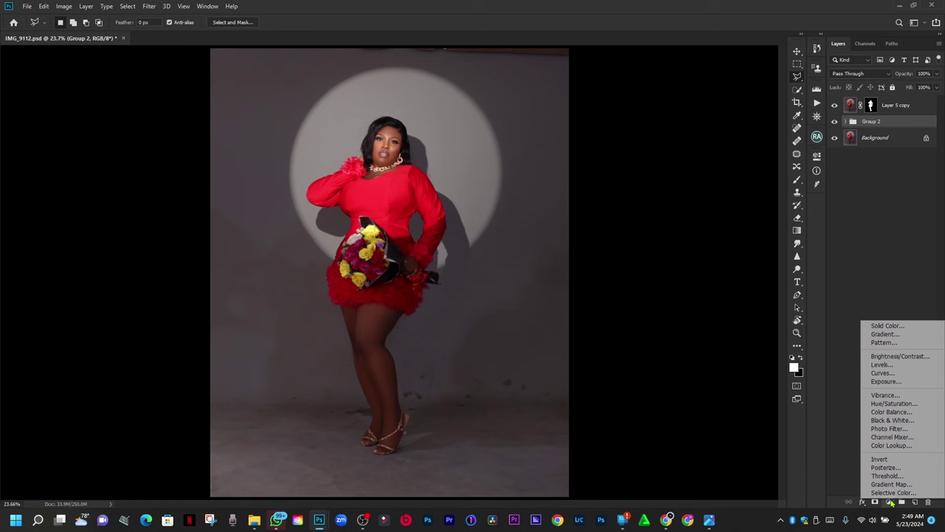
click(898, 403)
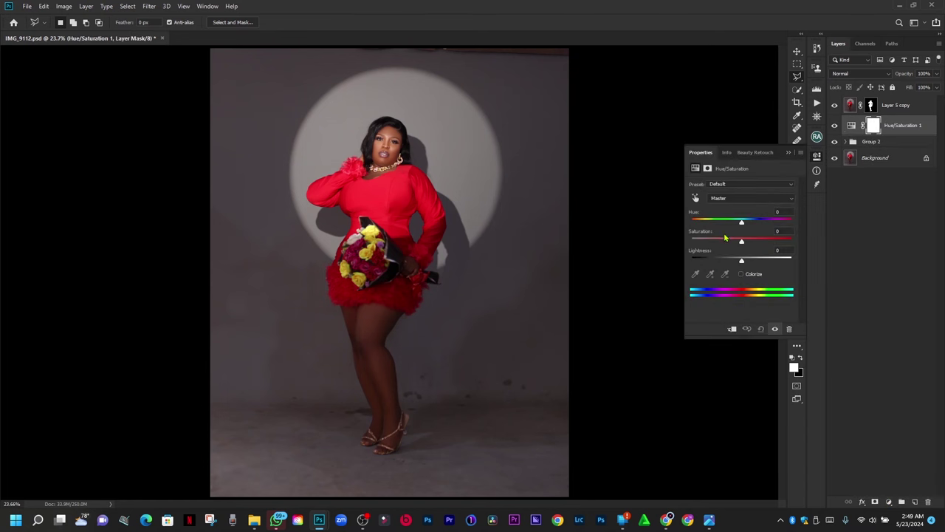
drag(725, 237, 689, 256)
drag(742, 260, 714, 263)
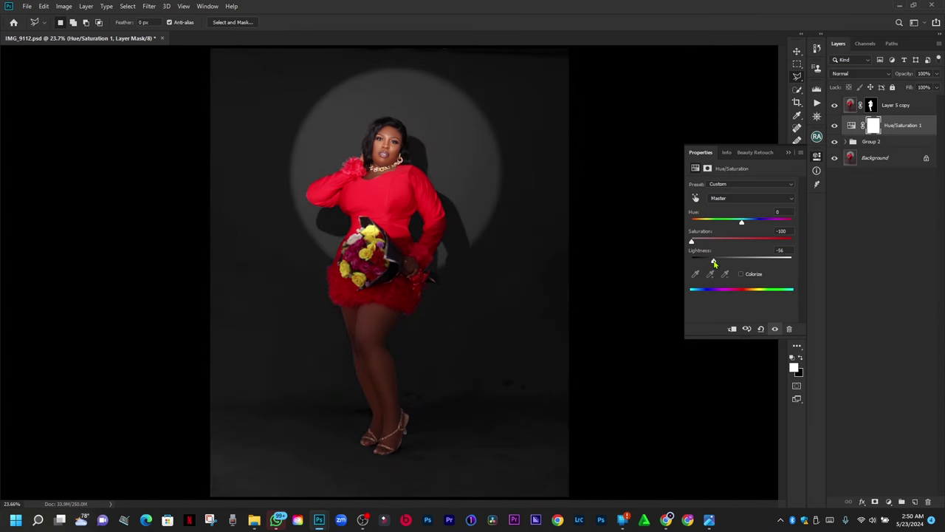
drag(714, 262, 716, 262)
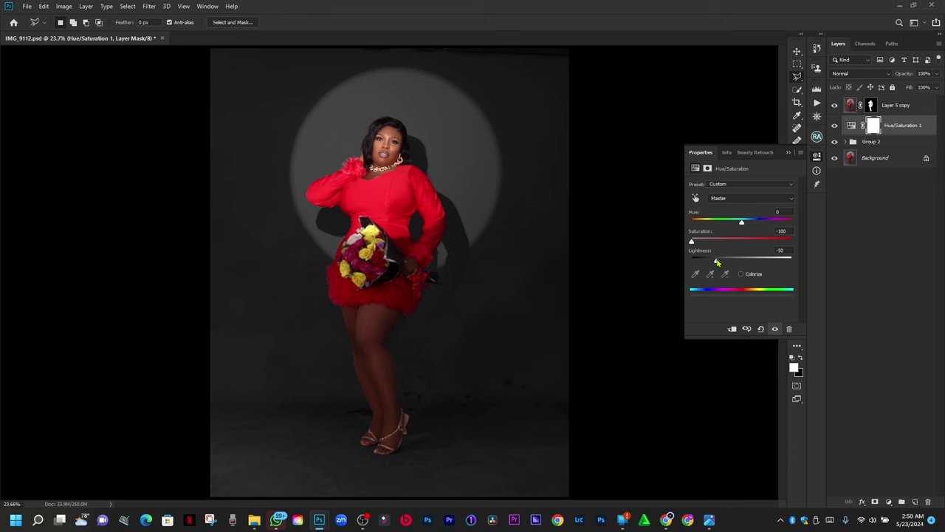
Step: Target the Layer 5 copy mask and start smudging it along the calf edge with a 600 px brush at 50% strength
scroll(352, 302, up, 10)
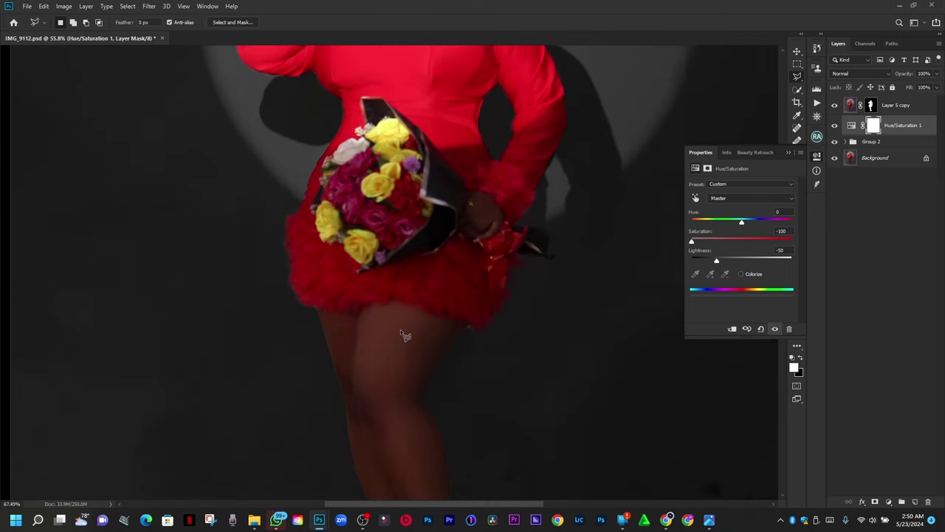
scroll(448, 286, up, 5)
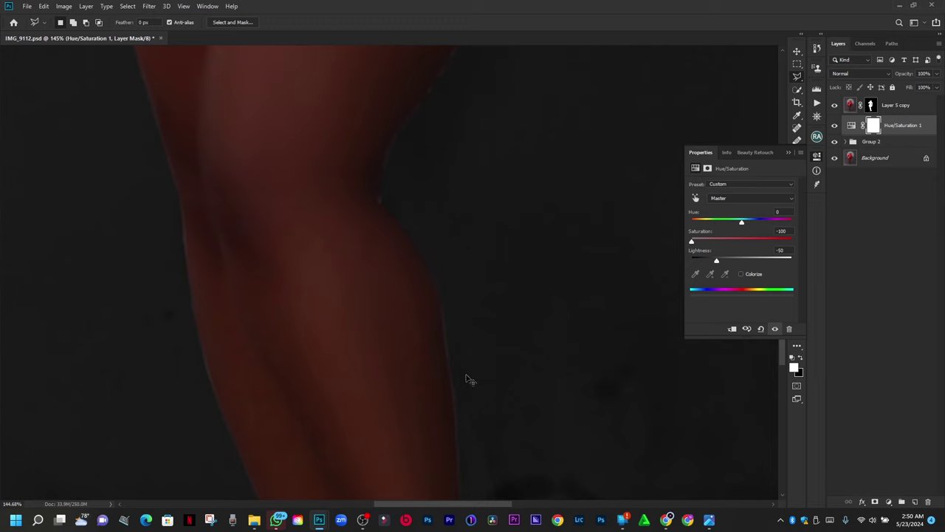
key(ctrl+0)
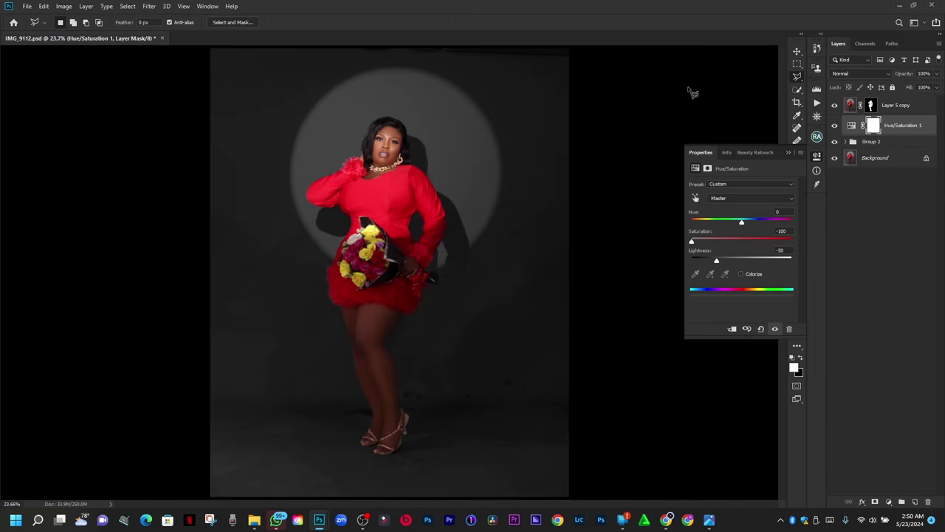
click(872, 106)
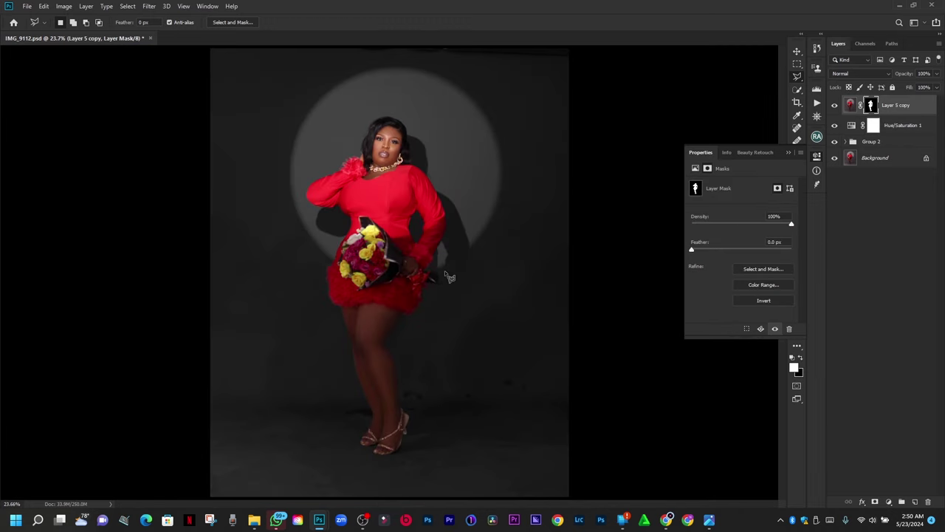
click(788, 152)
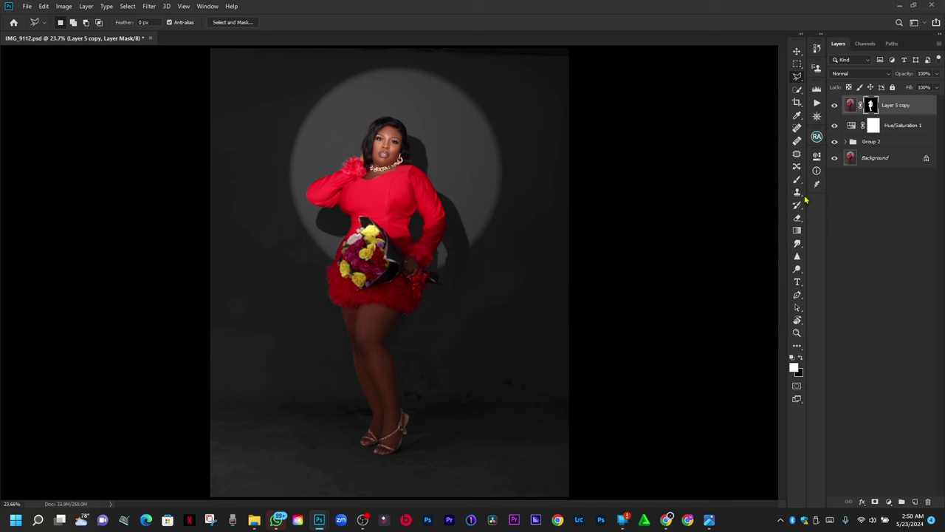
click(797, 243)
scroll(392, 341, up, 4)
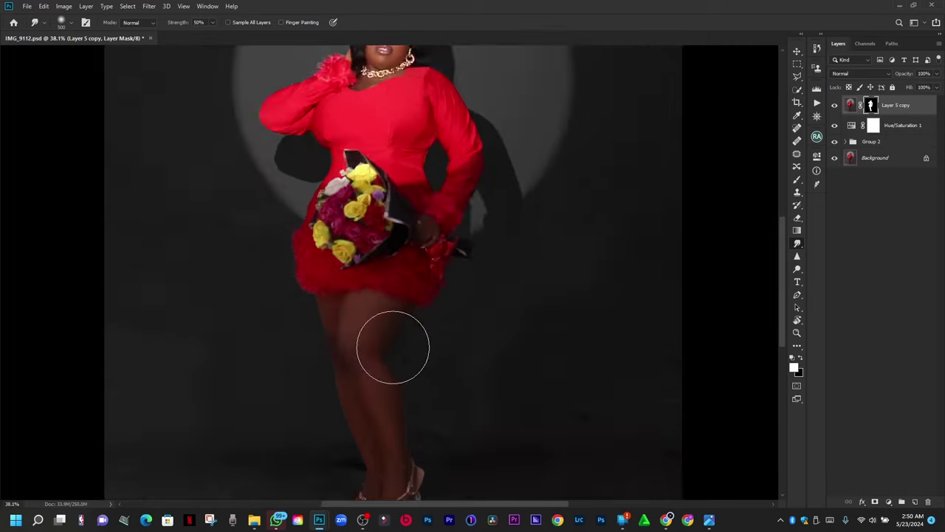
scroll(407, 370, down, 5)
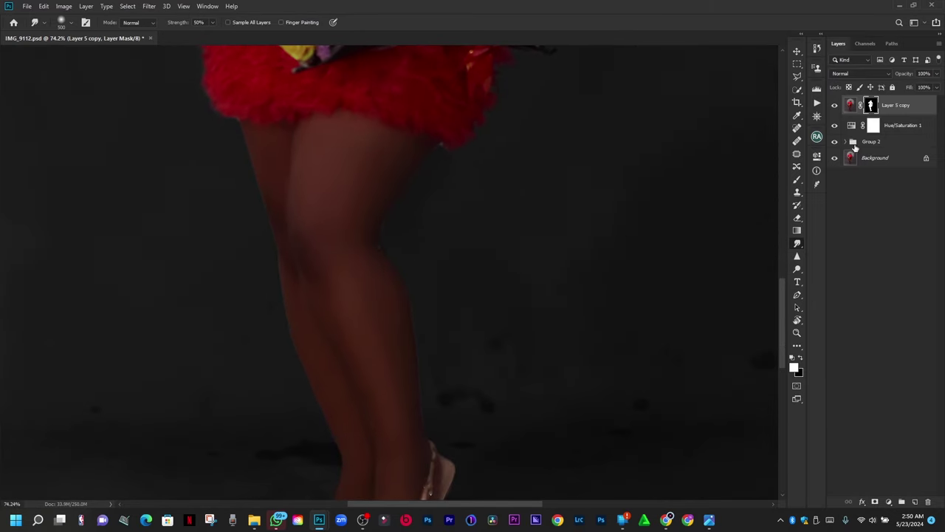
key(bracketright)
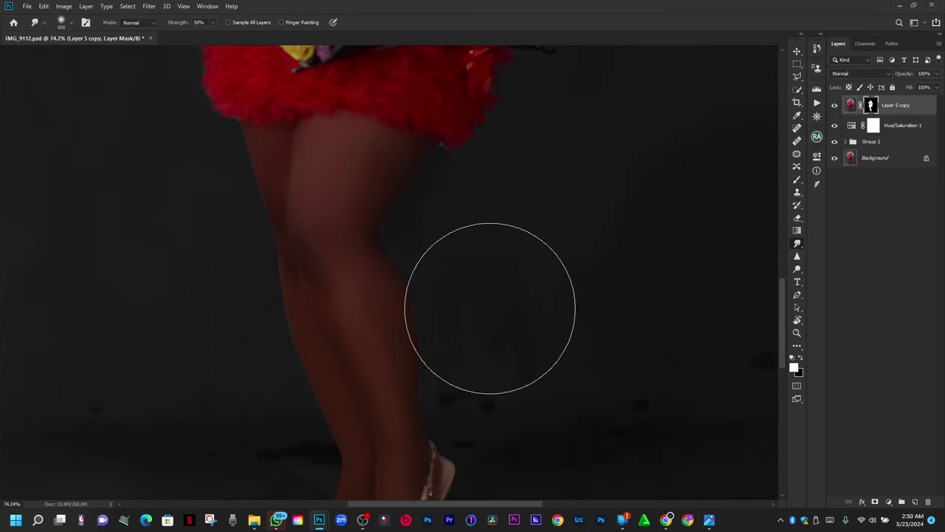
Step: Try to smudge the calf edge on the Hue/Saturation layer's mask with a 400 px brush
double_click(853, 127)
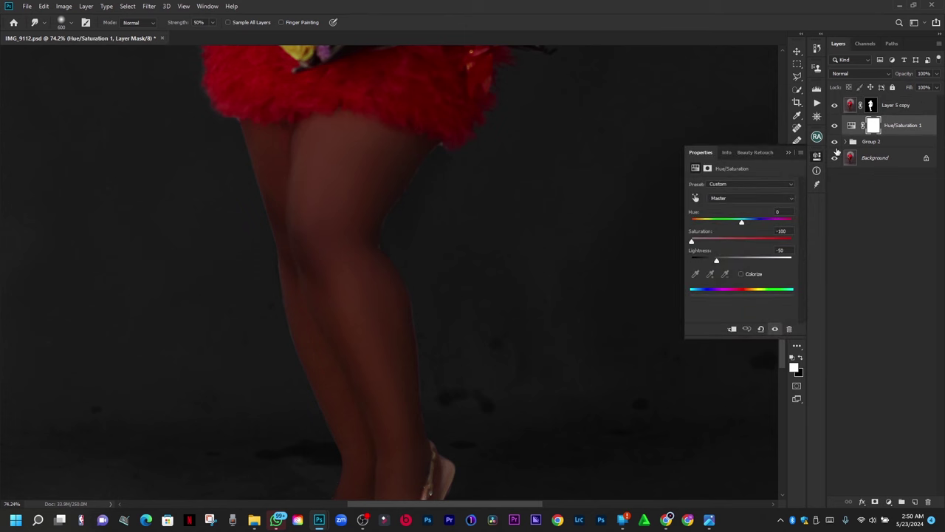
drag(694, 245, 661, 253)
click(789, 154)
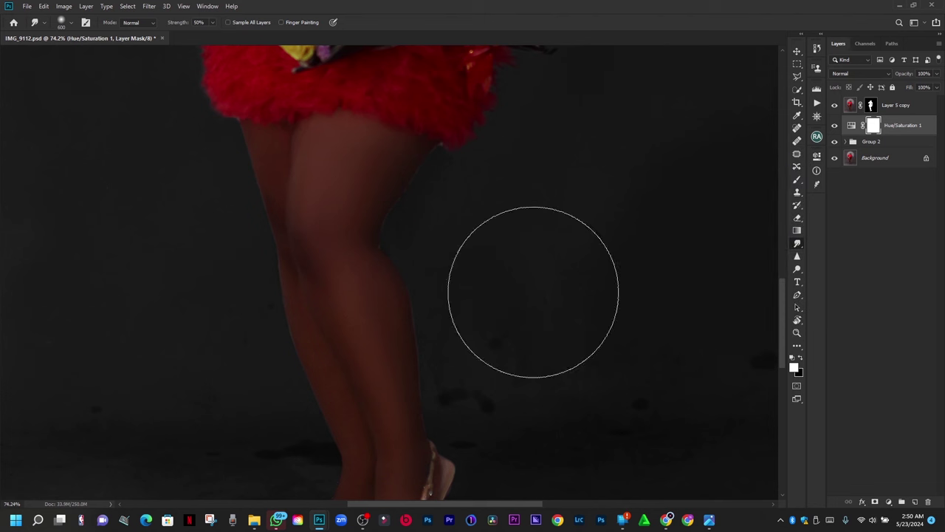
key(bracketleft)
key(bracketleft)
mouse_move(472, 309)
mouse_down()
mouse_move(460, 337)
mouse_move(443, 321)
mouse_up()
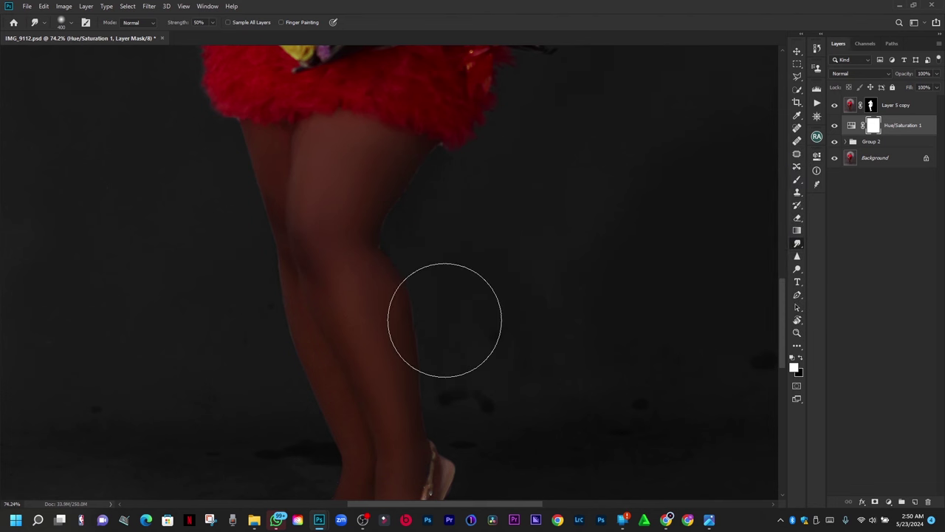
Step: Smudge the Layer 5 copy mask along the thigh, knee and calf edge beside the heel, reducing the brush to 200 px
click(870, 105)
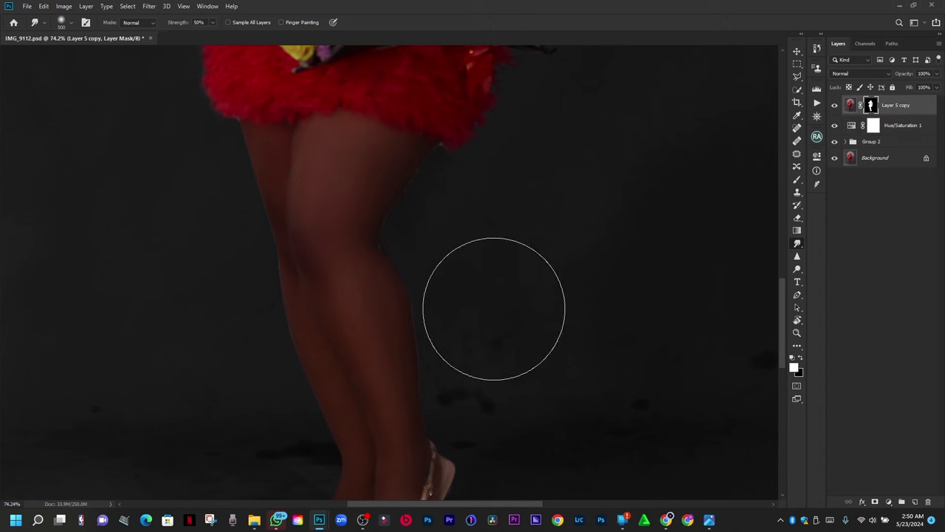
key(bracketleft)
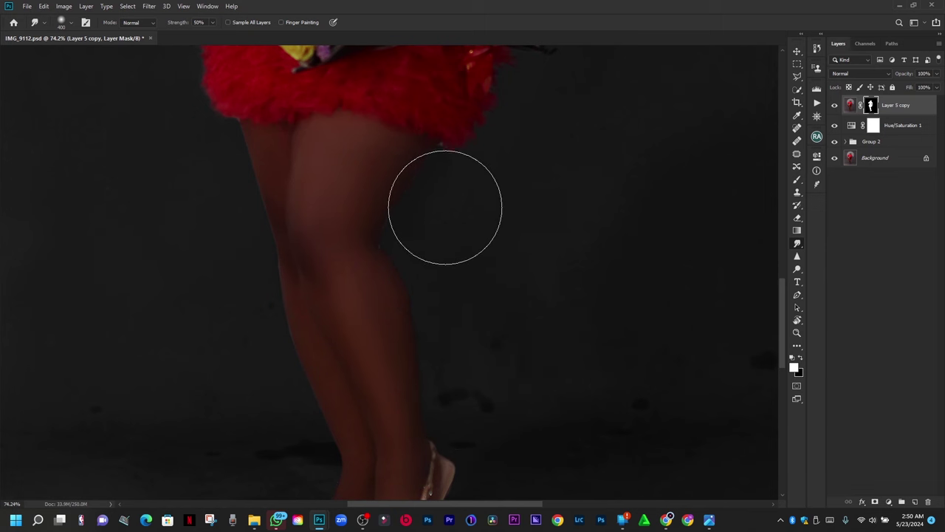
key(bracketleft)
key(bracketleft)
key(bracketleft)
key(bracketleft)
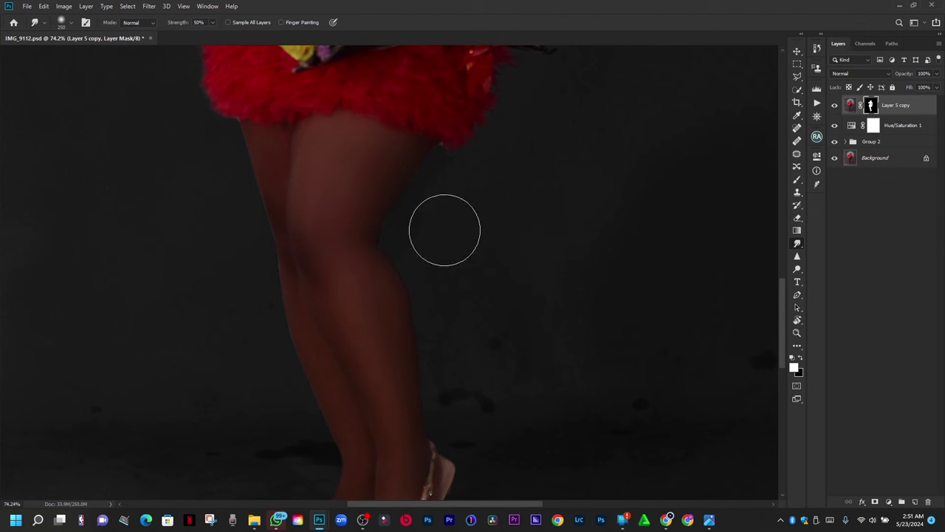
Step: Enlarge the Smudge brush to 500 px and smooth the mask along the opposite leg edge down to the sandals
key(bracketright)
key(bracketright)
key(bracketright)
key(bracketright)
key(bracketright)
key(bracketright)
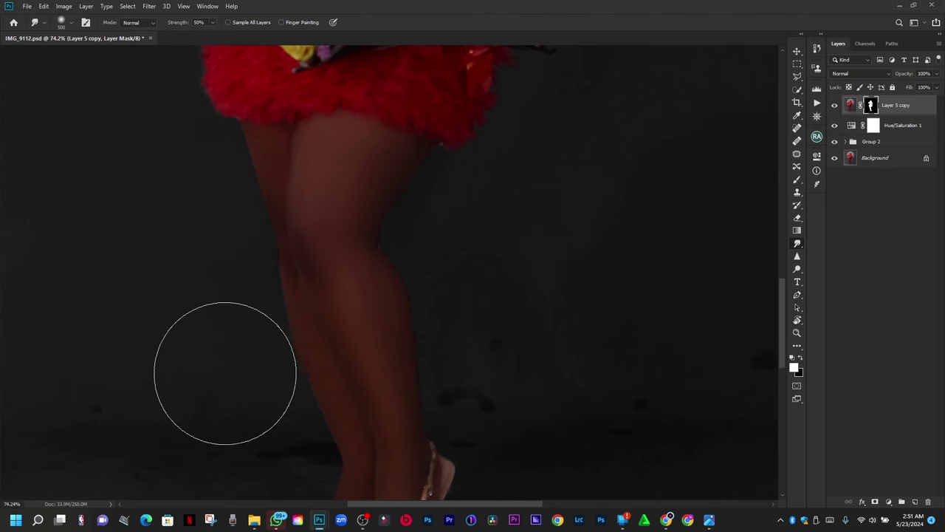
scroll(231, 404, down, 3)
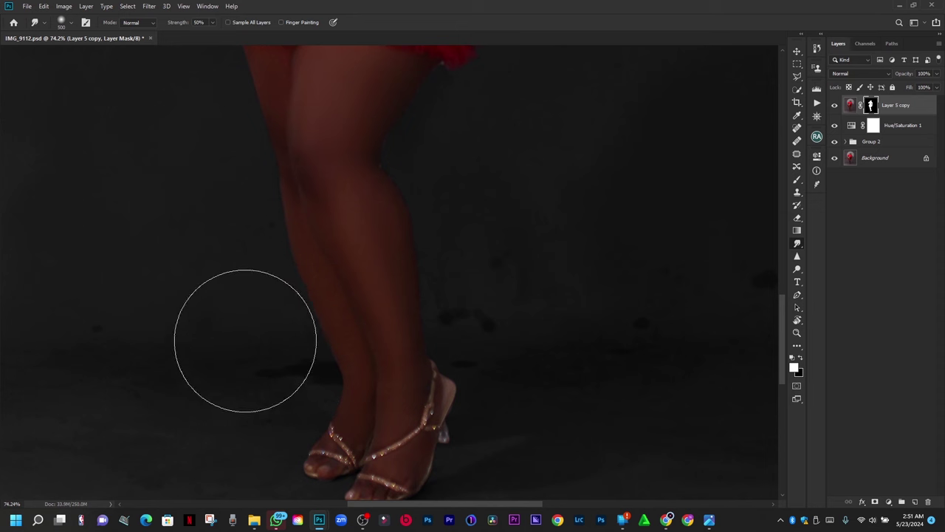
scroll(226, 302, down, 5)
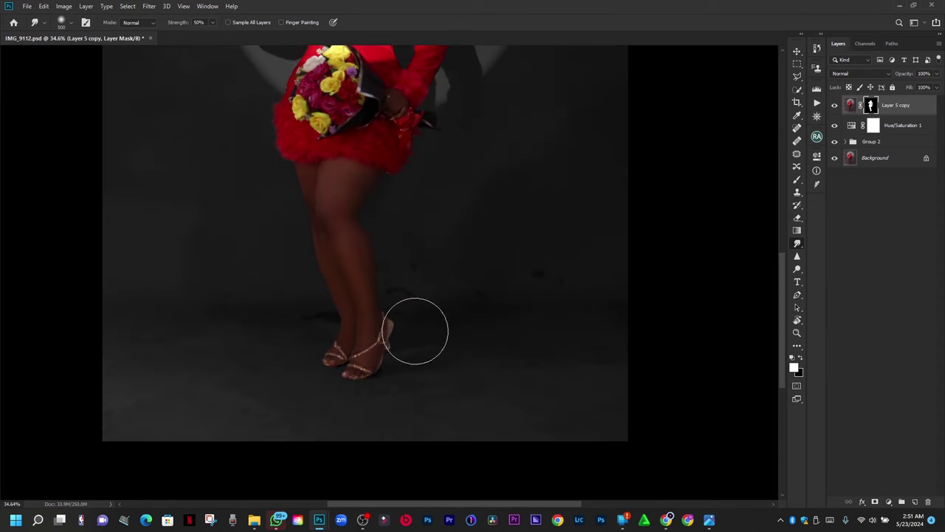
drag(484, 330, 517, 502)
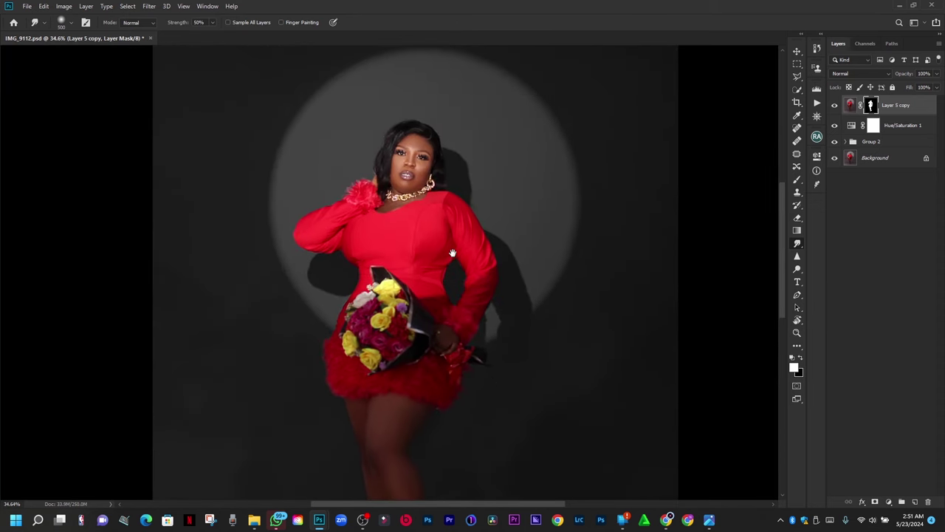
scroll(453, 254, down, 2)
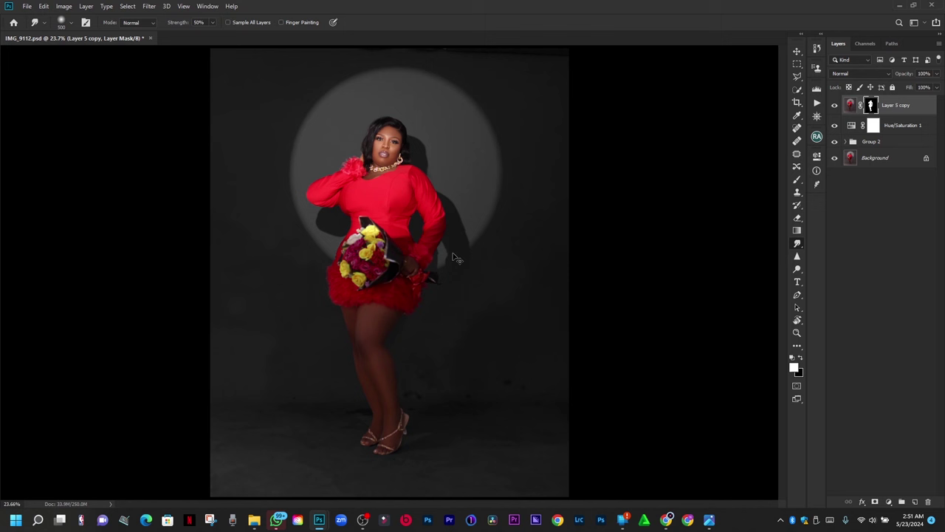
Step: Hide Layer 5 copy and the Hue/Saturation adjustment, and stamp the visible layers into a new layer above Group 2
click(834, 127)
click(877, 142)
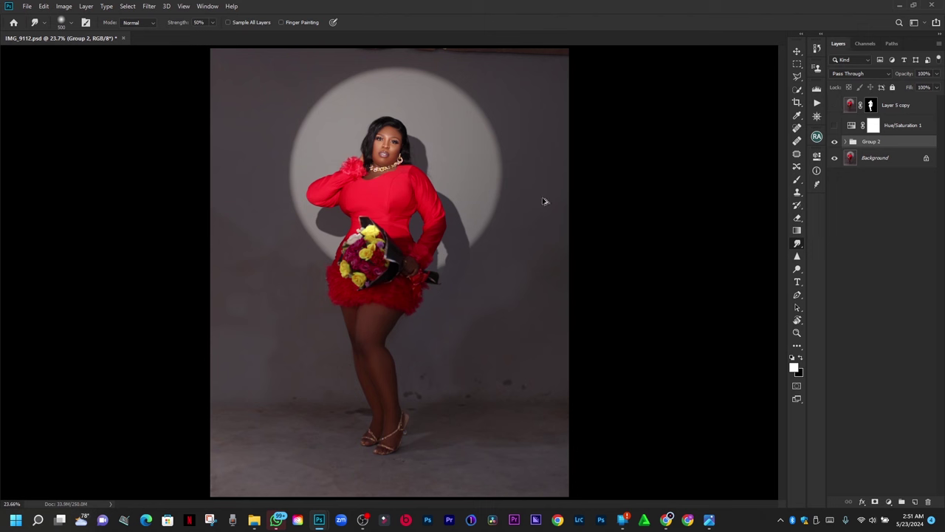
key(ctrl+shift+alt+e)
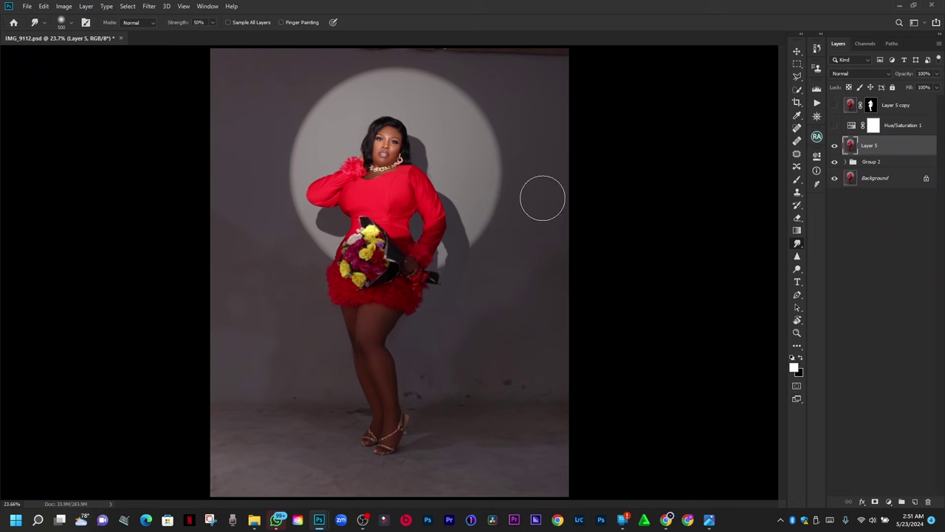
Step: Load the Layer 5 copy mask as a selection, delete the woman from the stamped layer and deselect
ctrl+click(871, 106)
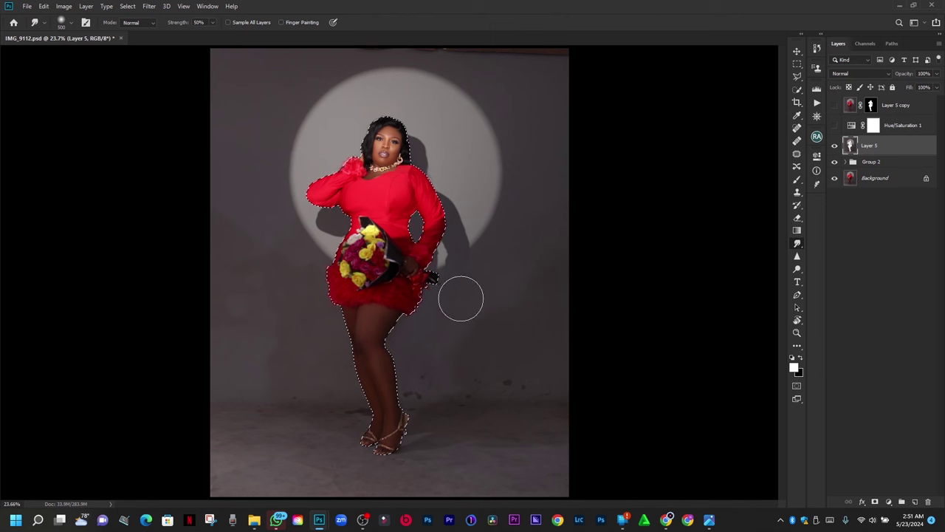
key(Delete)
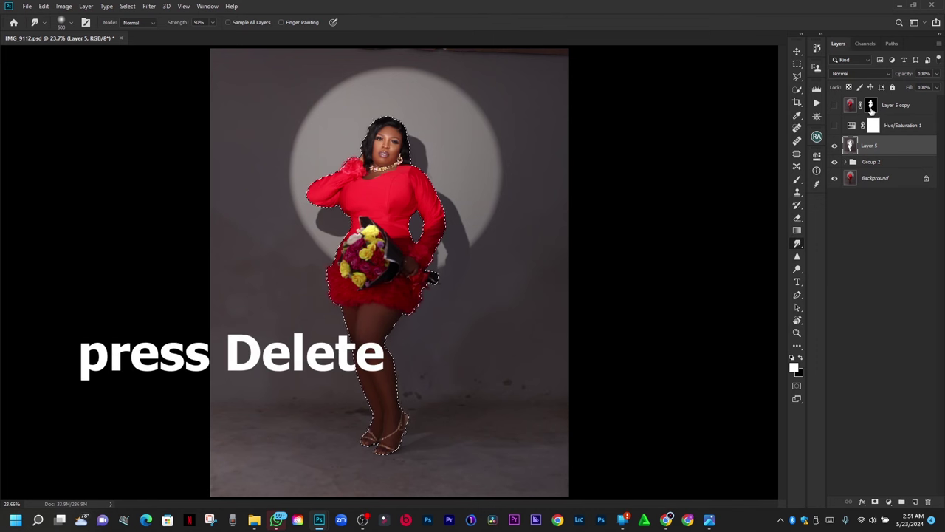
key(ctrl+d)
click(834, 106)
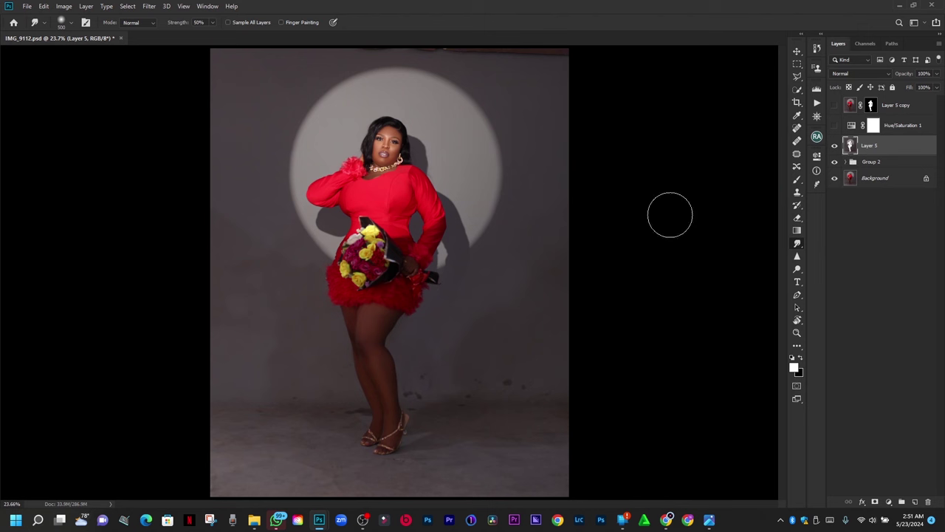
key(bracketright)
key(bracketright)
key(bracketright)
key(bracketright)
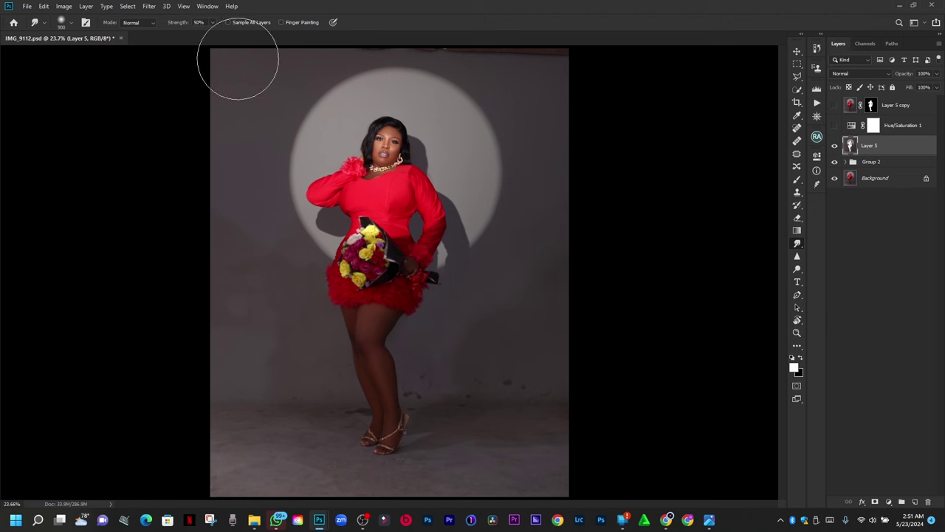
Step: Convert the stamped Layer 5 for smart filters and apply a Gaussian Blur with a 133.0 pixel radius
click(151, 6)
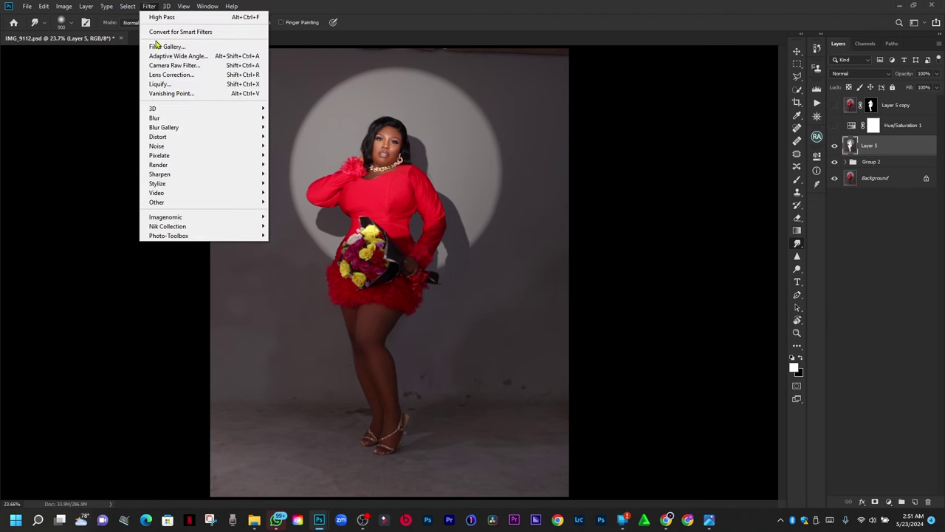
click(178, 32)
click(151, 7)
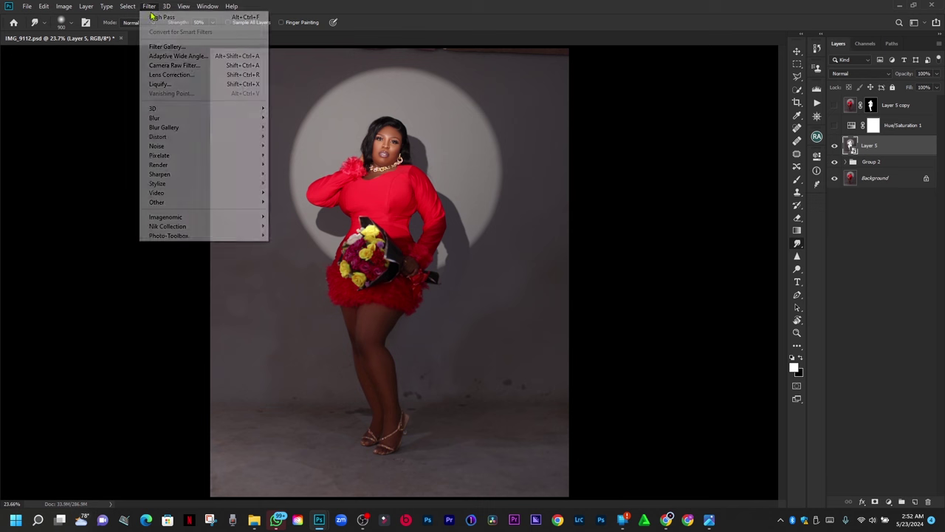
mouse_move(186, 120)
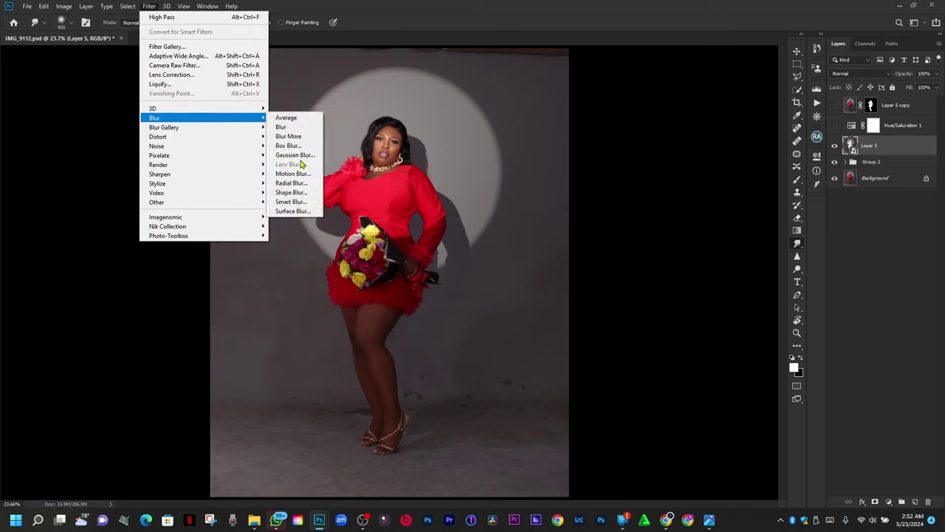
click(295, 155)
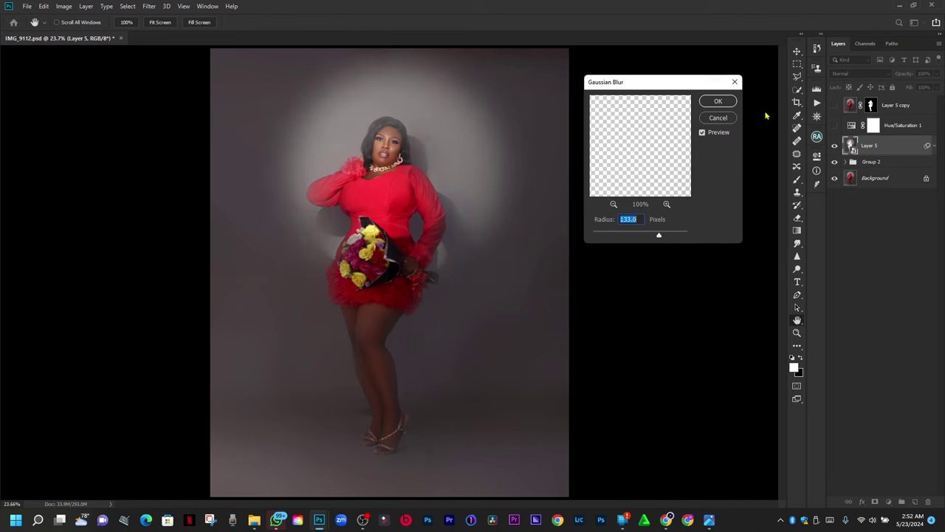
click(720, 101)
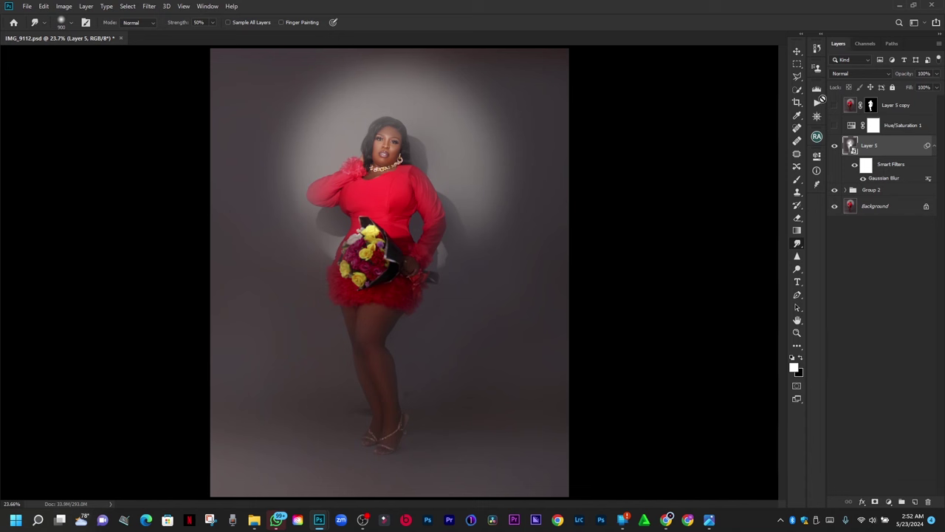
Step: Show Layer 5 copy over the blur and toggle Layer 5 to compare the background before and after
click(835, 108)
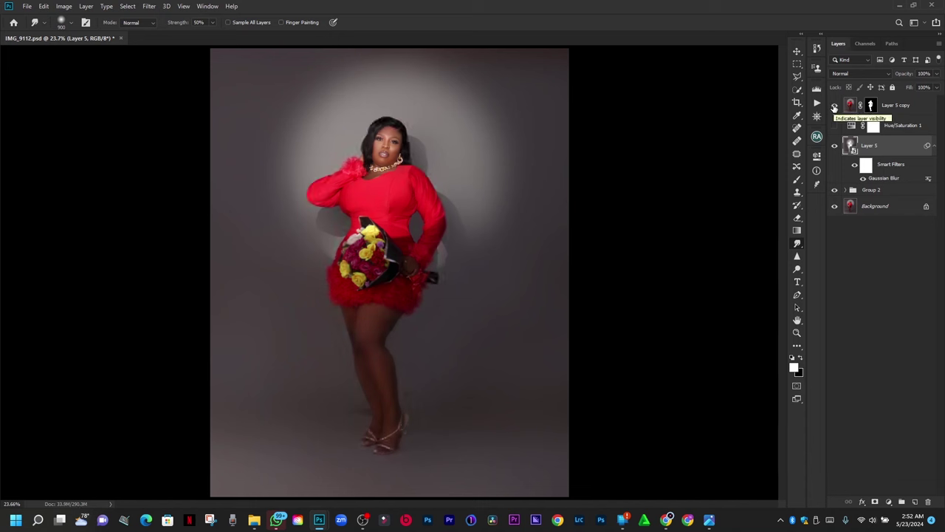
click(835, 108)
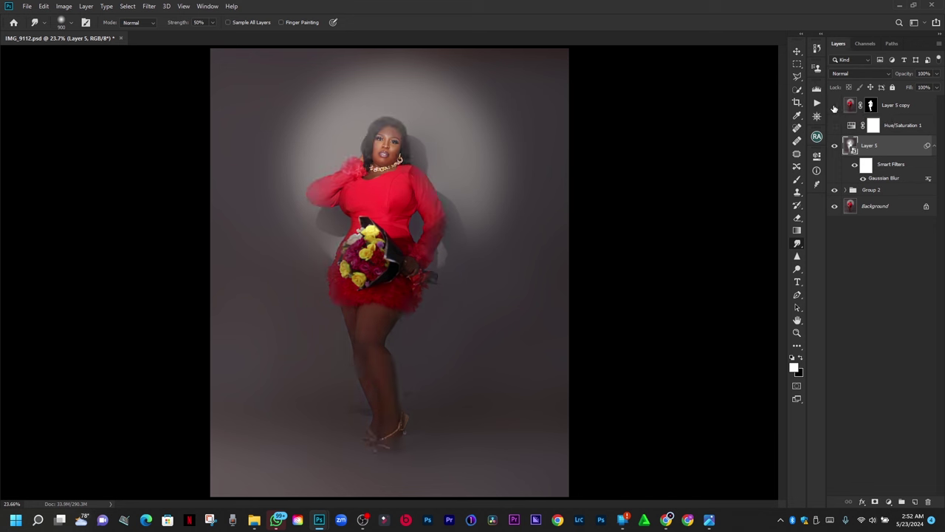
click(834, 108)
click(835, 145)
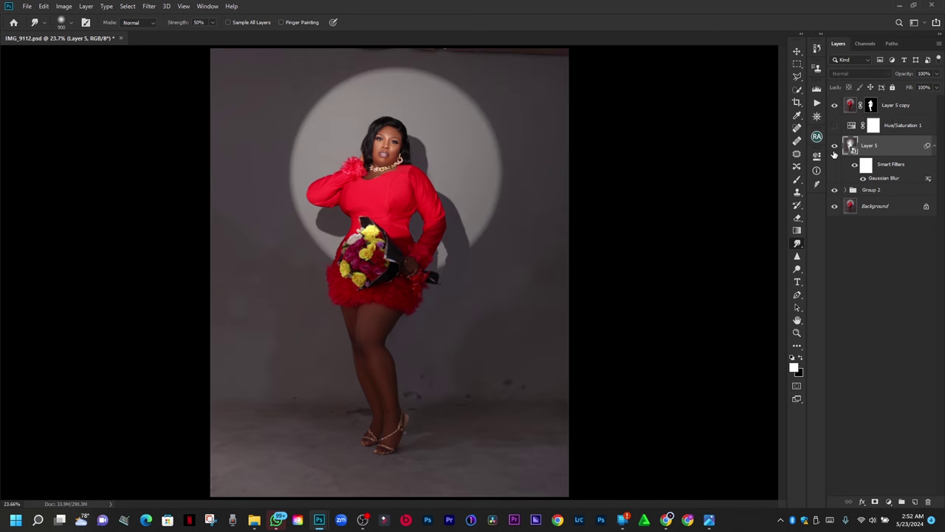
click(835, 145)
click(835, 145)
click(835, 146)
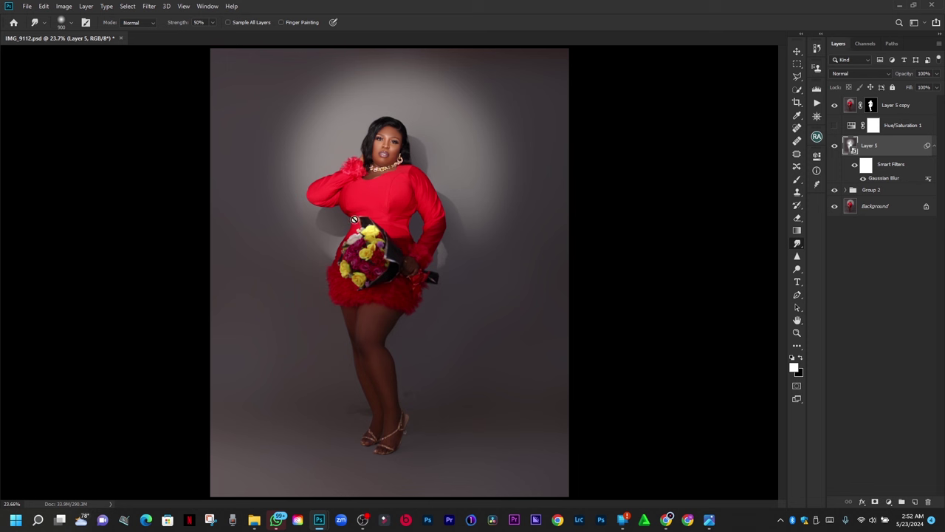
Step: Add a white layer mask to the blurred Layer 5
click(874, 497)
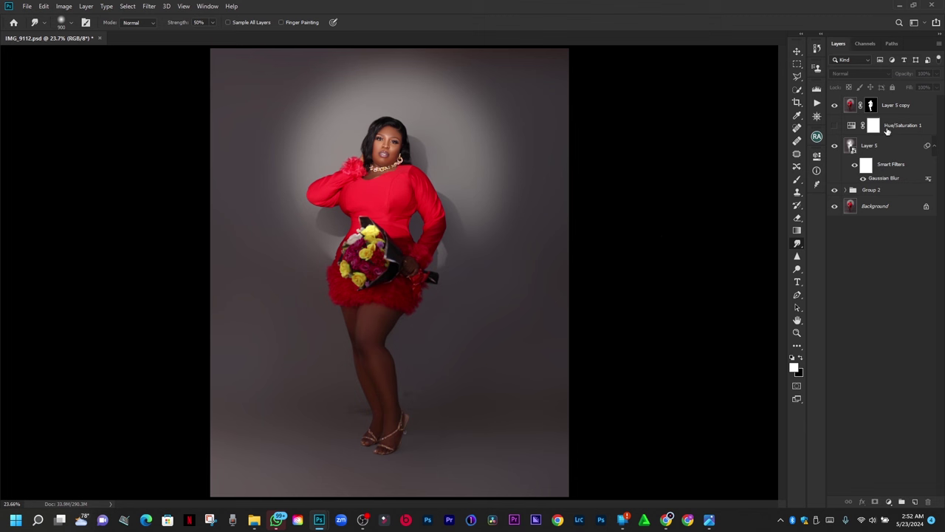
click(887, 152)
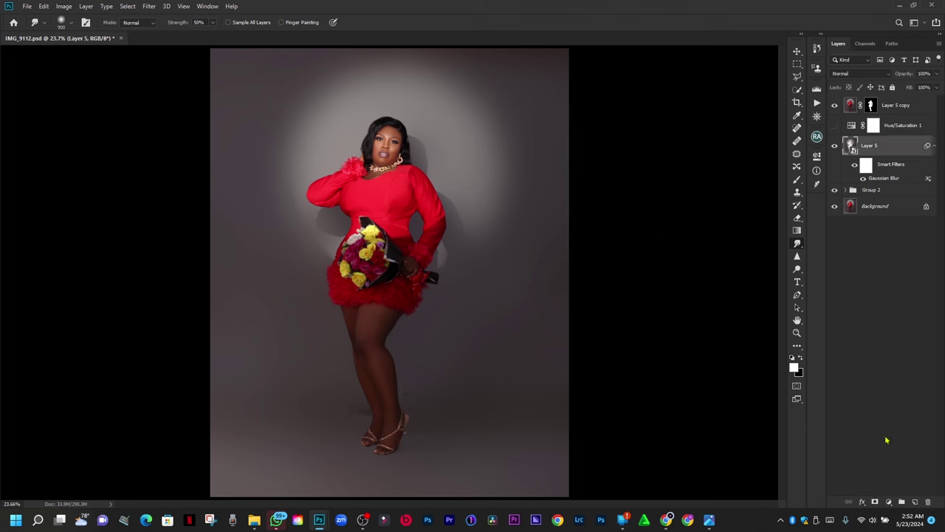
click(875, 503)
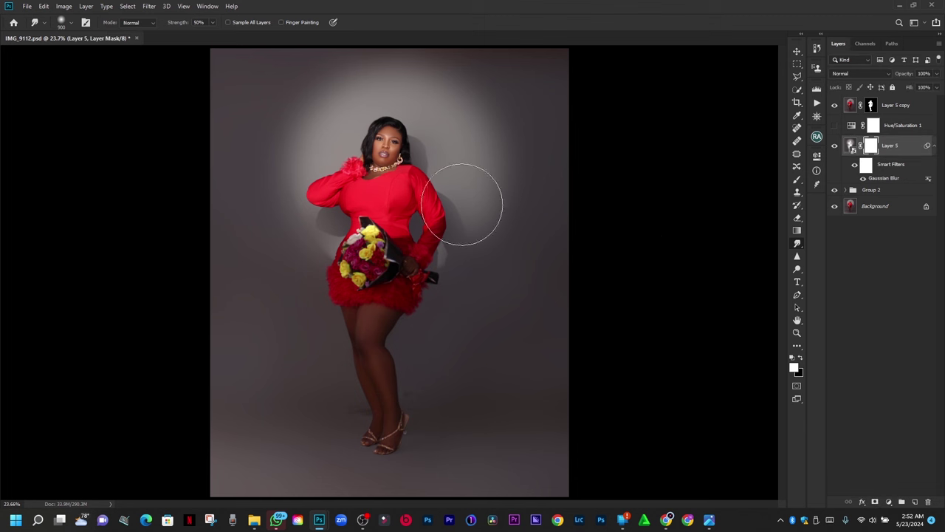
Step: Paint black on the Layer 5 mask over the spotlight circle with a soft Brush enlarged to 1900 px, removing the blur there
key(bracketright)
key(bracketright)
key(bracketright)
key(bracketright)
key(bracketright)
key(bracketright)
key(bracketright)
key(bracketright)
key(bracketright)
key(bracketright)
key(bracketright)
key(bracketright)
key(x)
click(798, 179)
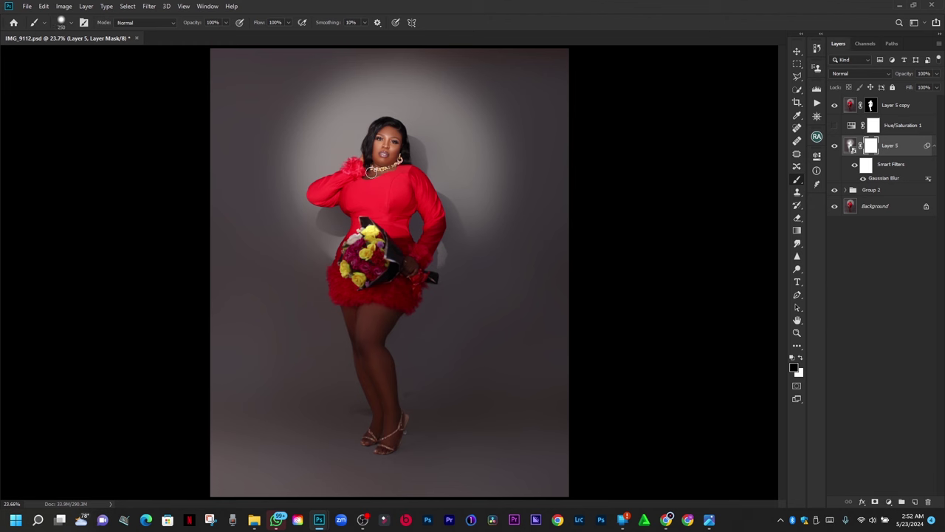
key(bracketright)
key(bracketright)
key(bracketright)
key(bracketright)
key(bracketright)
key(bracketright)
key(bracketright)
key(bracketright)
key(bracketright)
click(359, 162)
key(bracketright)
key(bracketright)
key(bracketright)
key(bracketright)
key(bracketright)
key(bracketright)
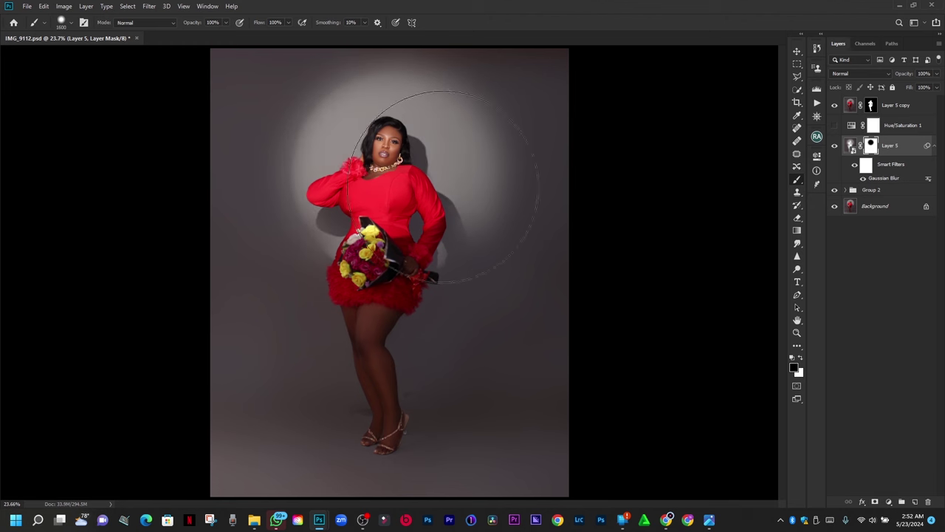
key(bracketright)
key(bracketright)
key(bracketright)
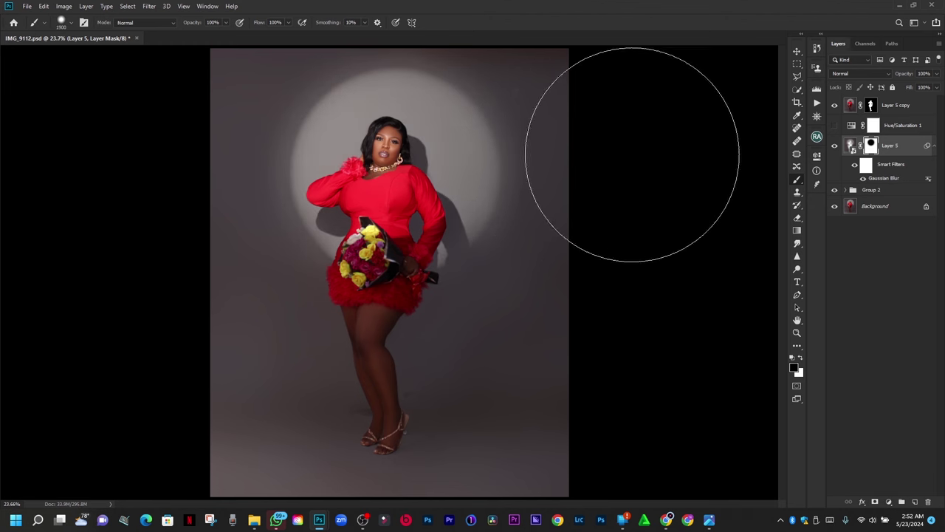
Step: Reduce the brush to 1300 px and paint out the remaining blur along the spotlight's edge on the Layer 5 mask
key(bracketleft)
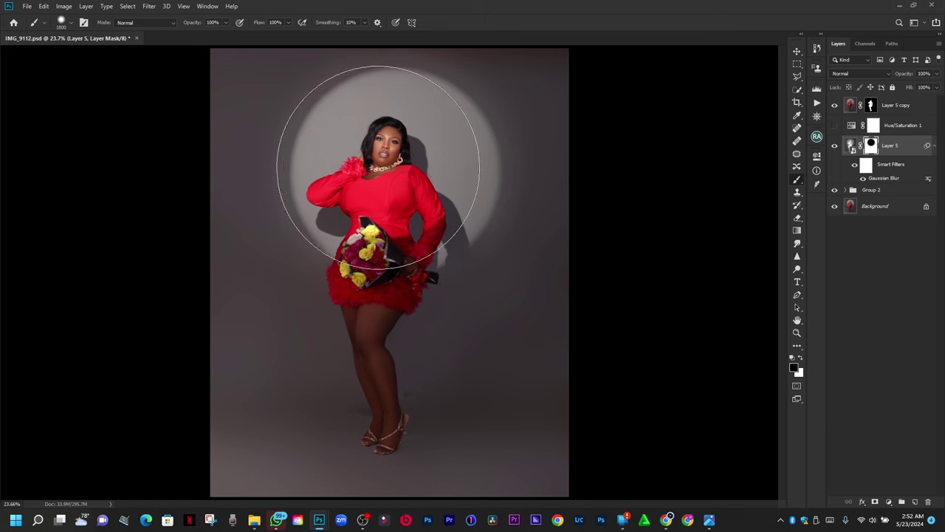
key(bracketleft)
key(bracketleft)
key(bracketleft)
key(bracketleft)
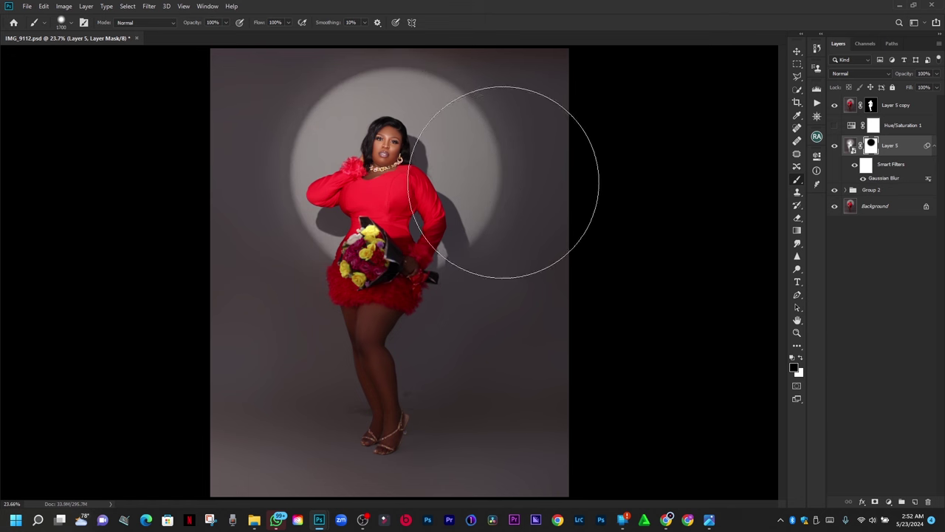
Step: Hide Layer 5 copy and create an empty layer above Layer 5 for Mixer Brush retouching with all layers sampled
click(834, 105)
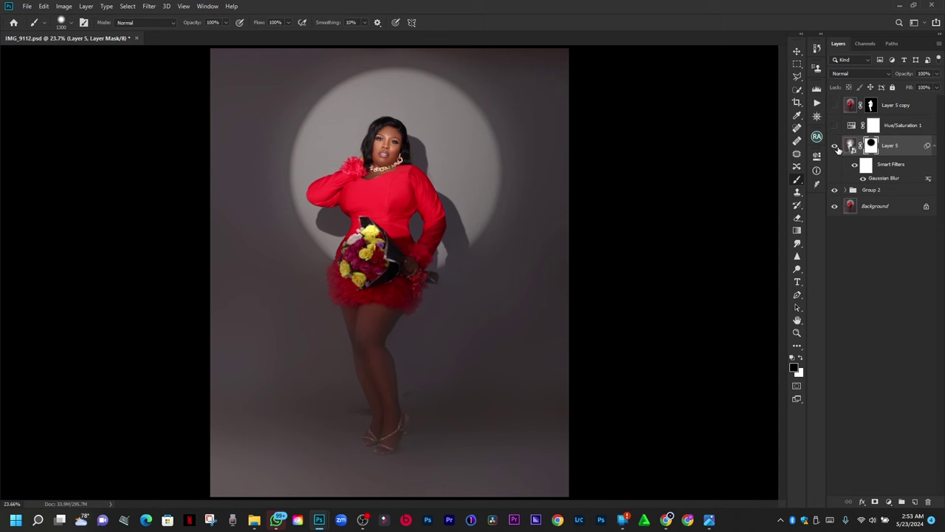
click(851, 147)
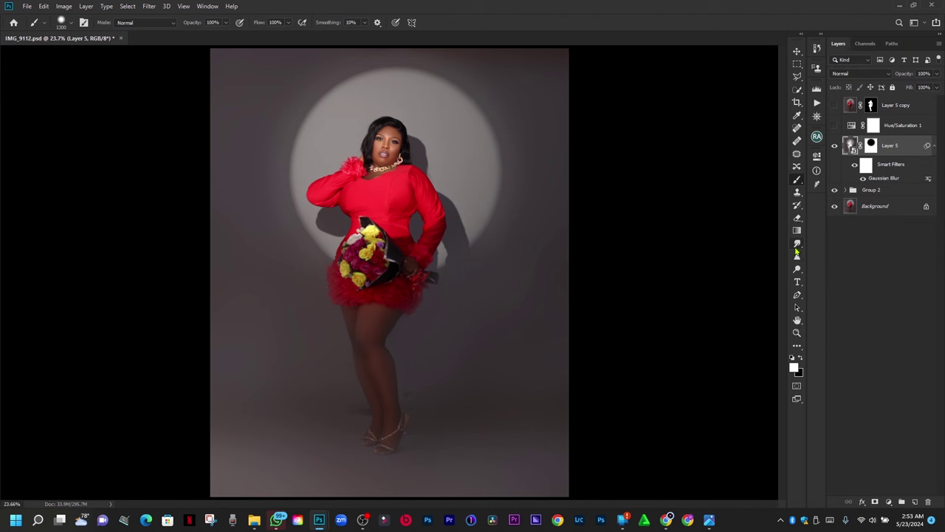
click(797, 347)
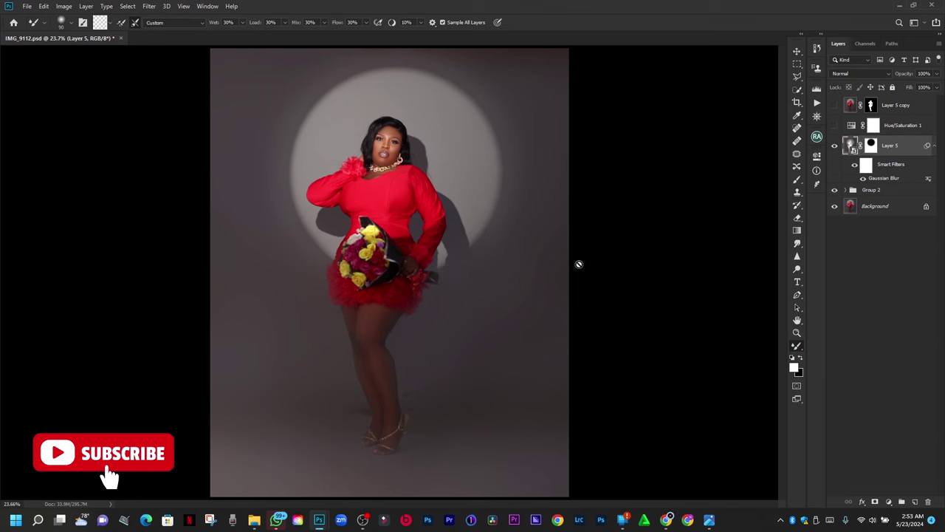
click(916, 503)
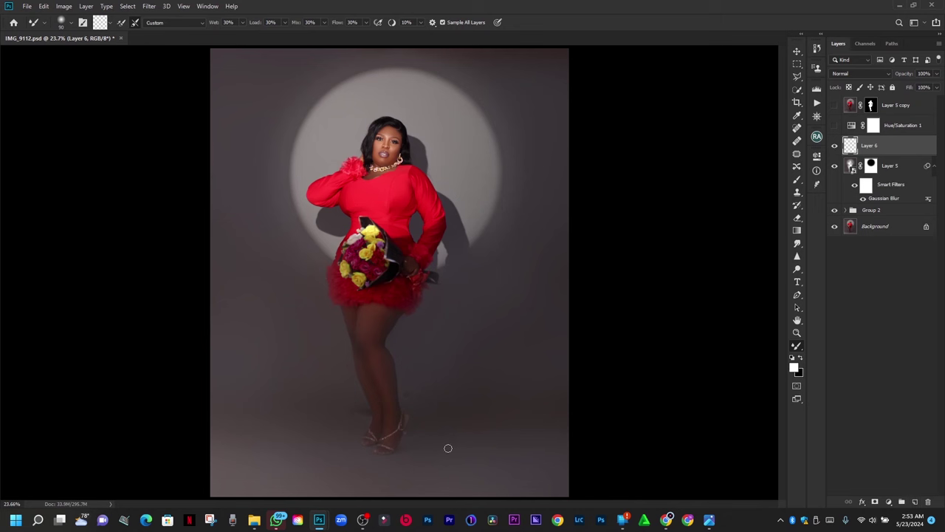
Step: Blend the blotchy backdrop and floor around the feet on Layer 6 with the Mixer Brush, enlarging it from 200 to 500 px
scroll(333, 413, up, 5)
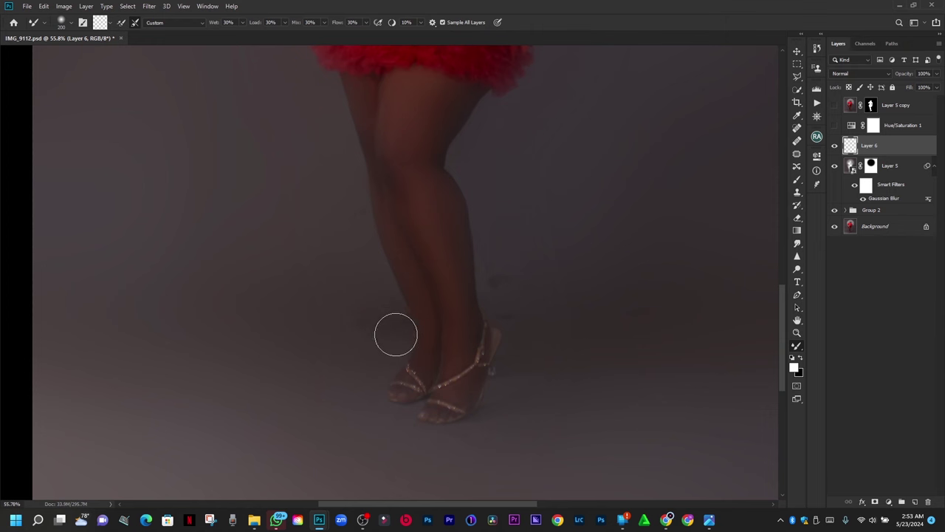
scroll(323, 347, down, 2)
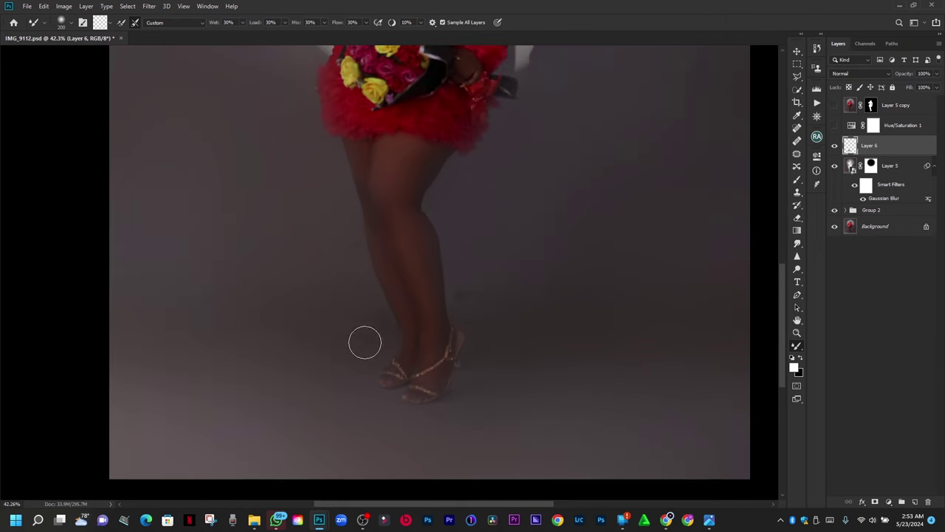
key(bracketright)
key(bracketright)
scroll(249, 344, down, 1)
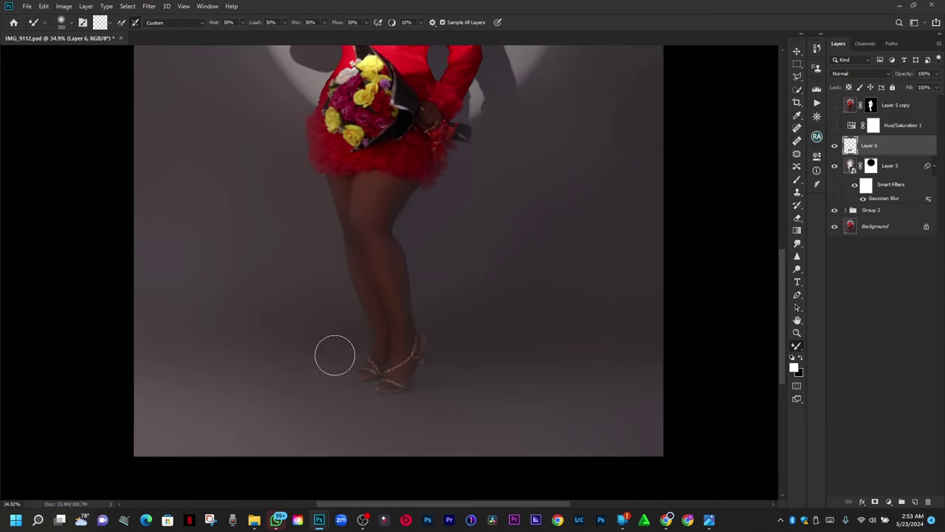
key(bracketright)
key(bracketright)
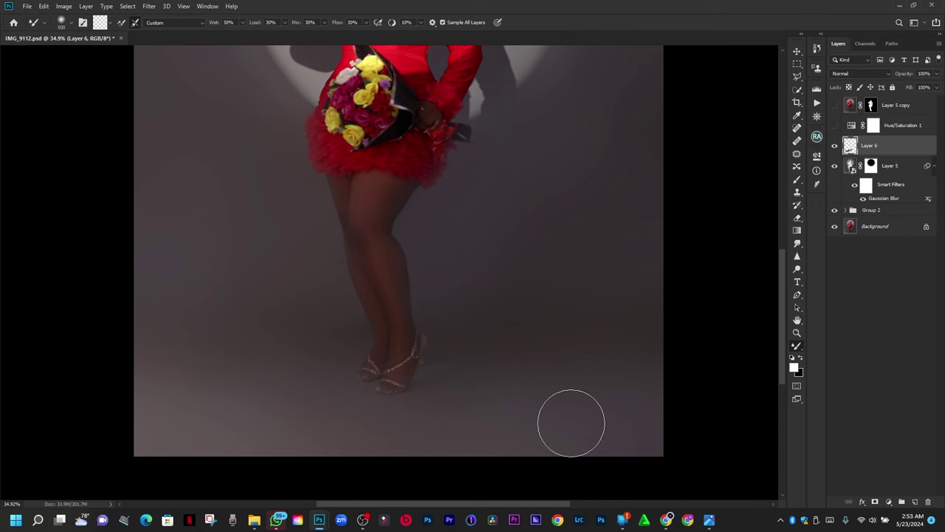
Step: Smooth the backdrop marks behind the raised heel and out to the adjacent image edge, varying the Mixer Brush between 250 and 500 px
key(bracketleft)
key(bracketleft)
key(bracketleft)
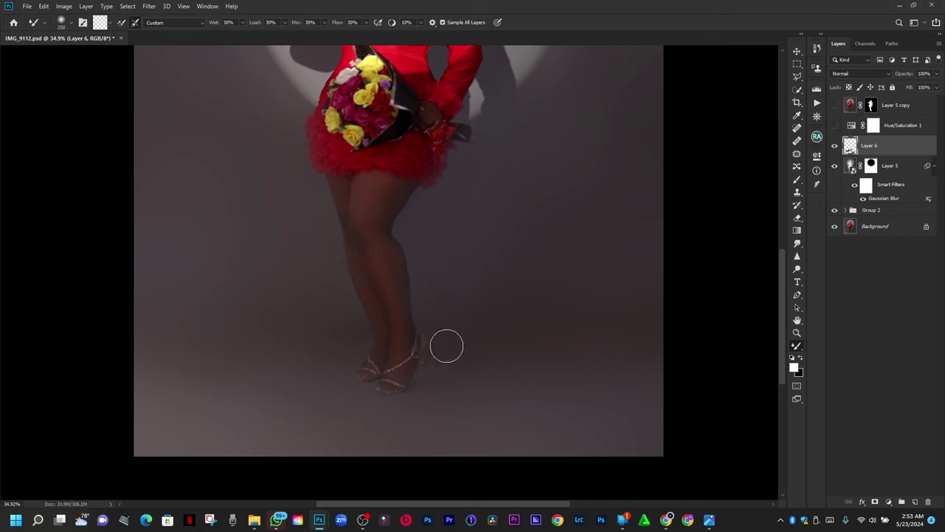
key(bracketright)
key(bracketright)
key(bracketleft)
key(bracketright)
key(bracketright)
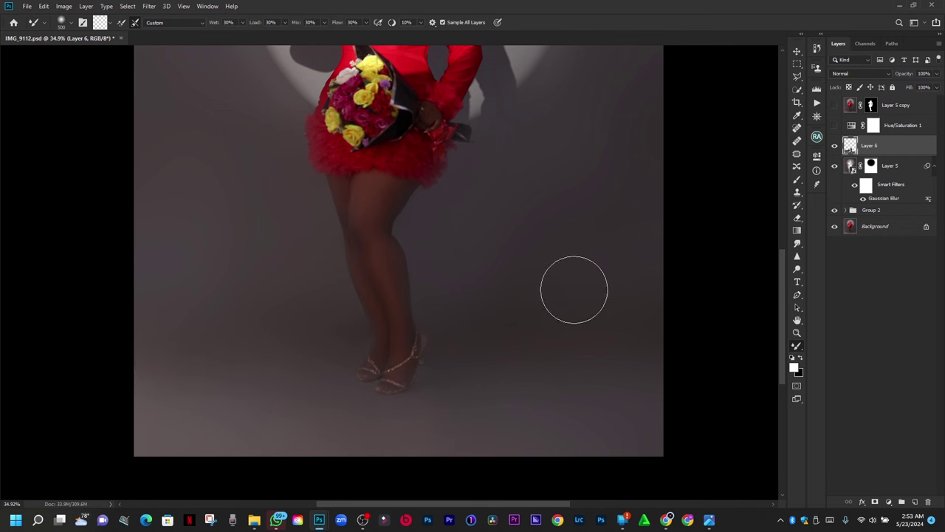
key(ctrl+0)
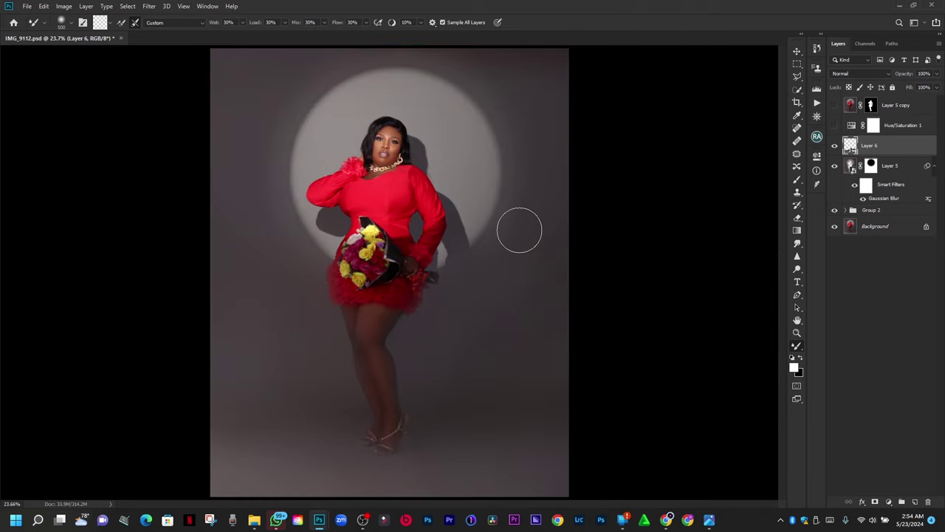
Step: Blend the remaining tones beside the legs and sandals with the Mixer Brush at 200 to 400 px, and show Layer 5 copy again
key(bracketleft)
key(bracketleft)
key(bracketleft)
scroll(346, 414, up, 2)
key(bracketleft)
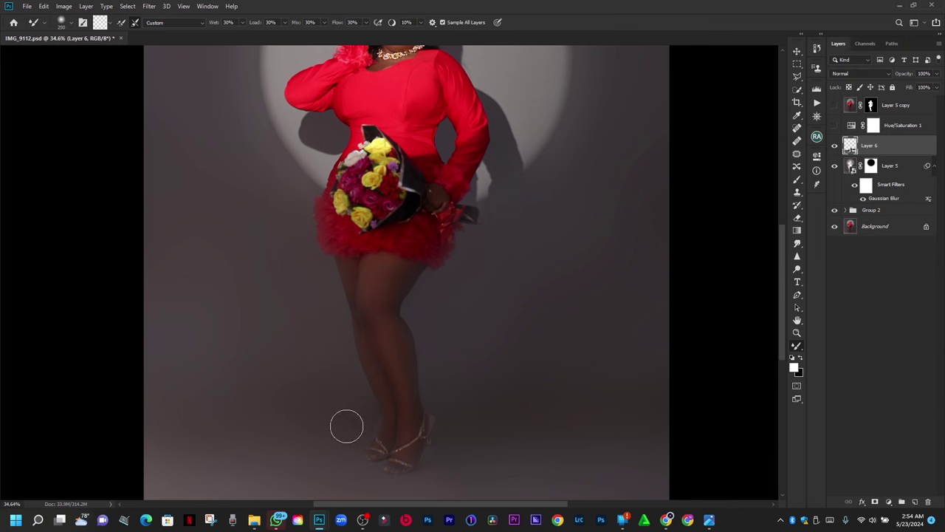
key(bracketright)
key(bracketright)
key(bracketright)
key(ctrl+0)
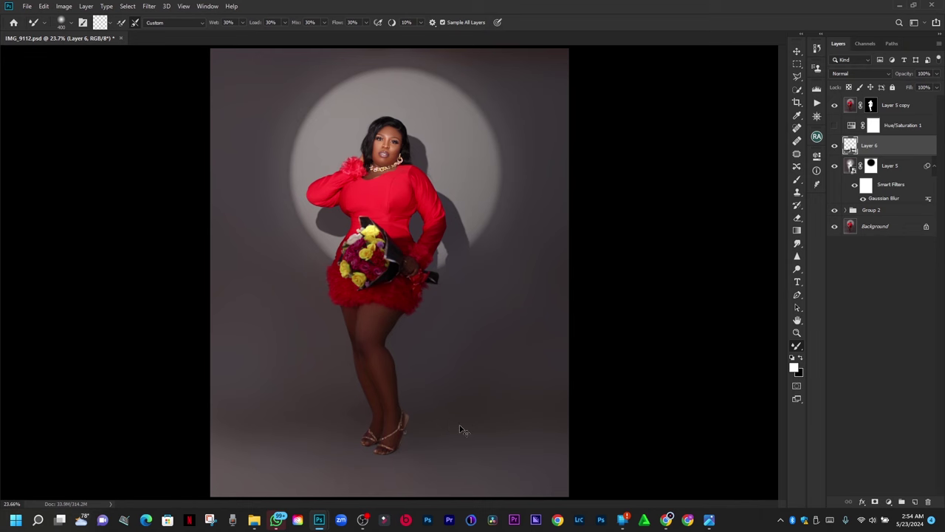
Step: Turn the Hue/Saturation 1 adjustment back on to darken and desaturate the retouched background
key(ctrl+minus)
key(ctrl+plus)
right_click(556, 268)
click(836, 125)
click(835, 125)
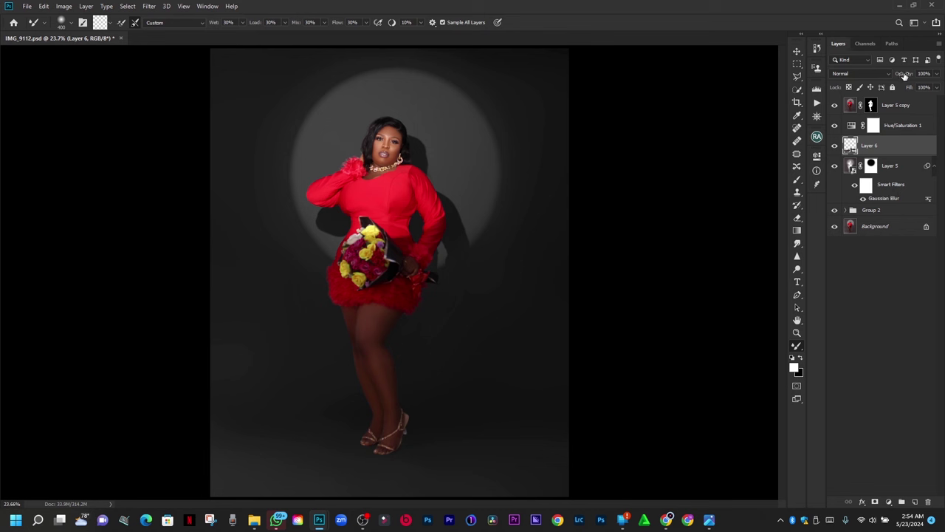
Step: Lower the opacity of the Hue/Saturation 1 adjustment layer to 49%
drag(904, 76, 888, 79)
key(Escape)
click(908, 127)
drag(909, 78, 892, 77)
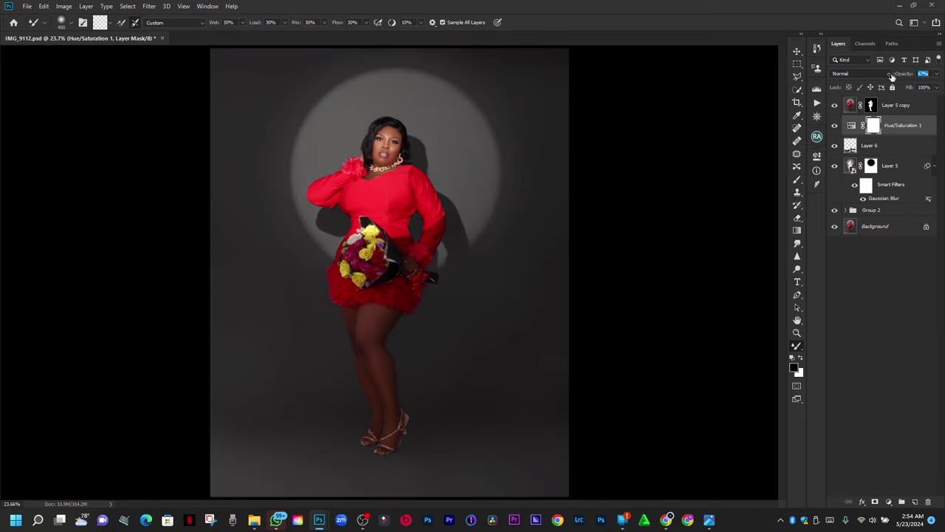
text(80)
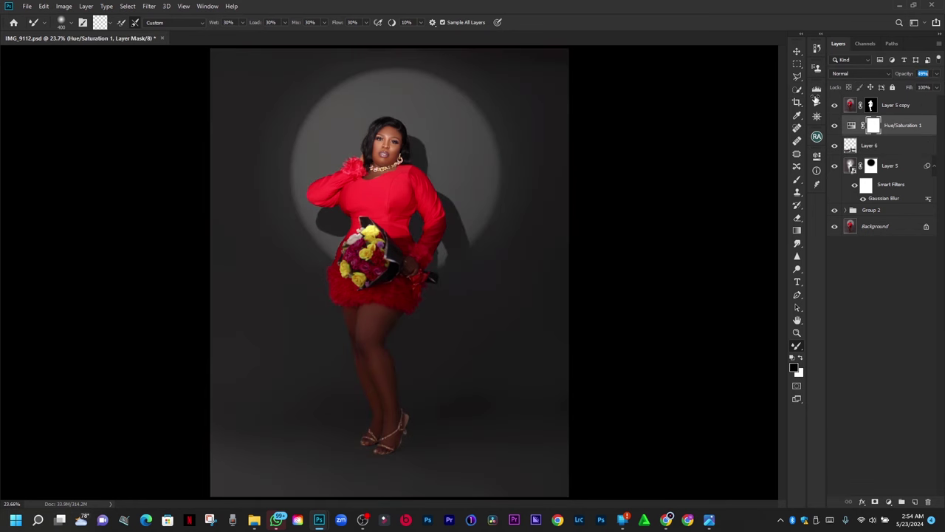
key(Return)
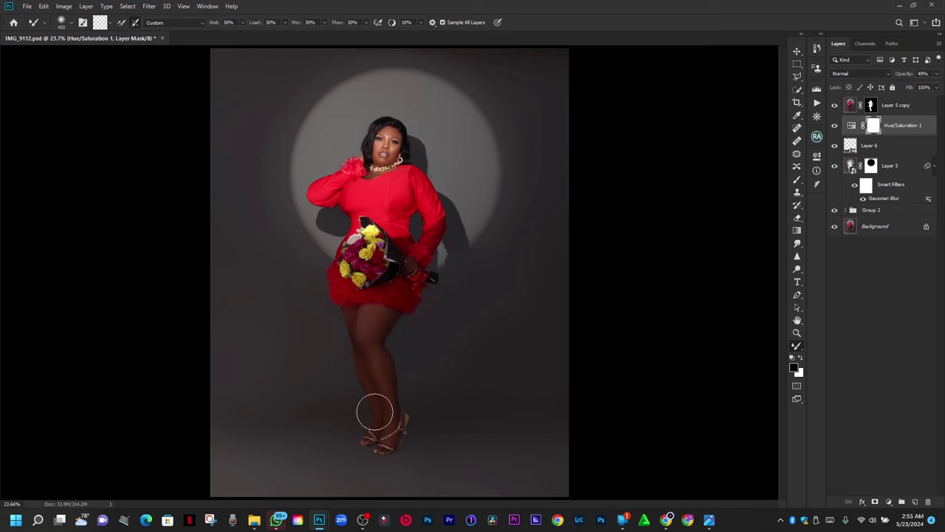
Step: Add a Curves adjustment above Layer 5 copy and darken the midtones with a point at Input 144, Output 121
click(886, 106)
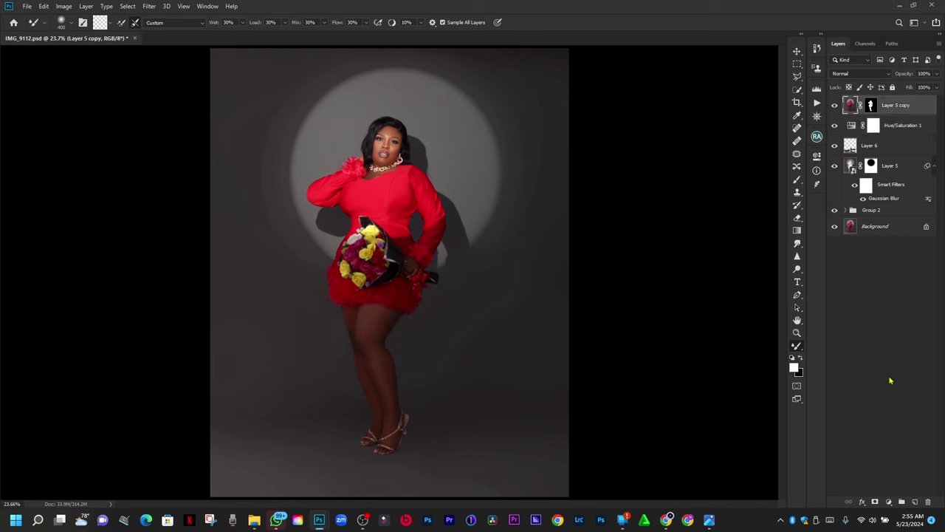
click(886, 502)
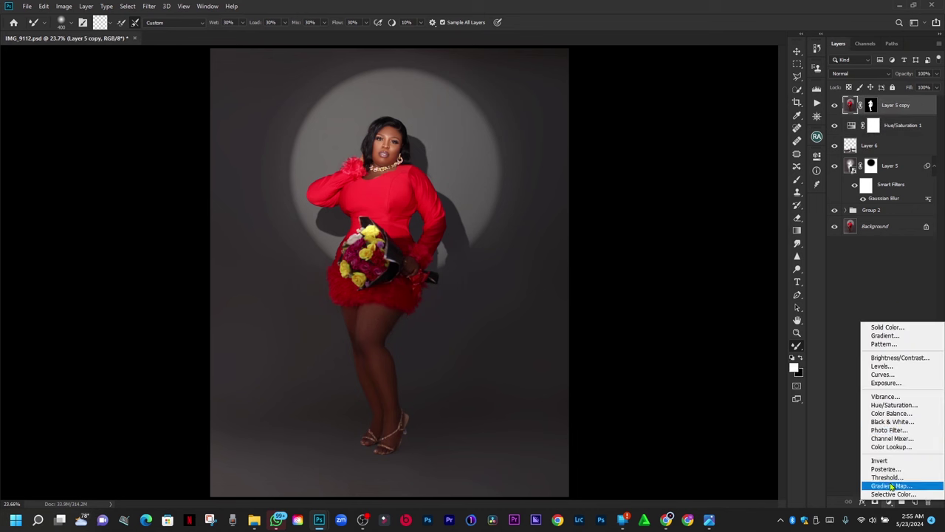
click(883, 374)
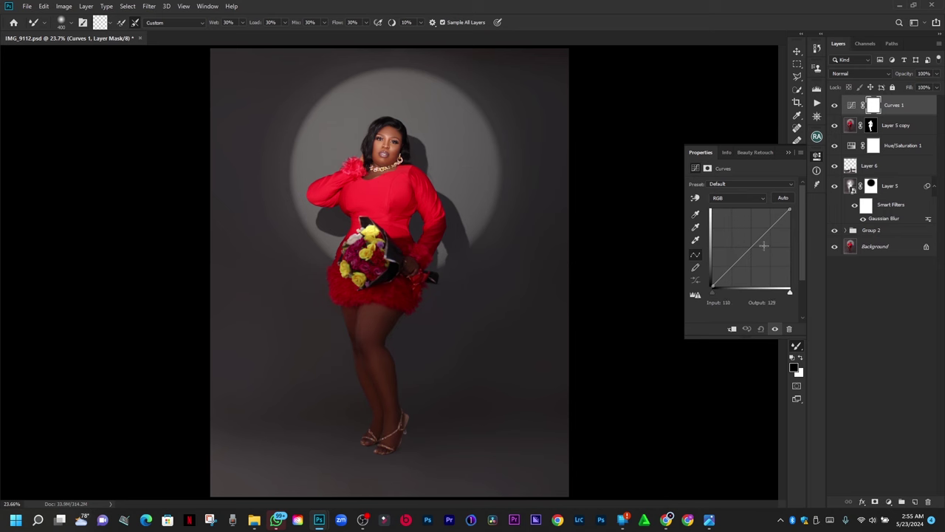
drag(763, 245, 756, 249)
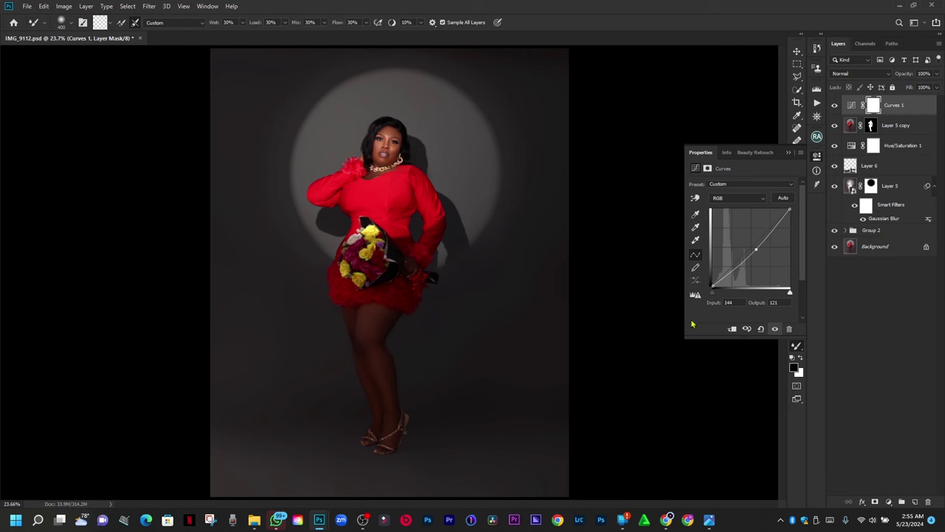
click(788, 153)
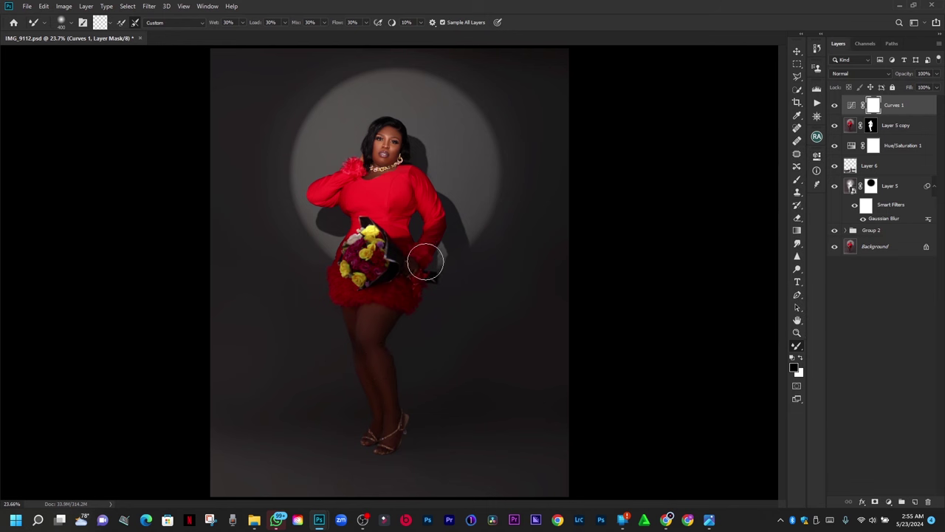
Step: Mask the Curves 1 darkening off the spotlight circle with a black Brush at 1800 px and 100% hardness
key(bracketright)
key(bracketright)
key(bracketright)
key(bracketright)
key(bracketright)
key(bracketright)
key(bracketright)
key(bracketright)
key(bracketright)
click(797, 179)
right_click(370, 178)
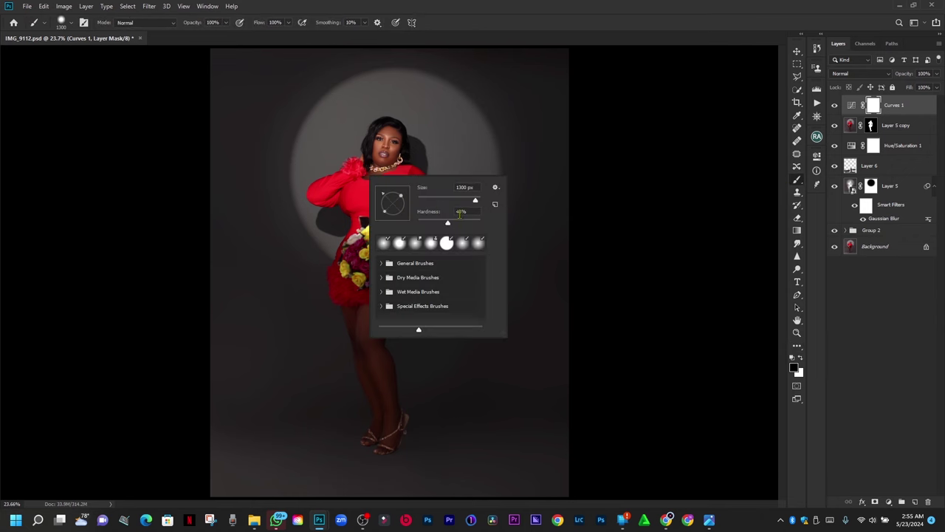
double_click(460, 212)
key(Return)
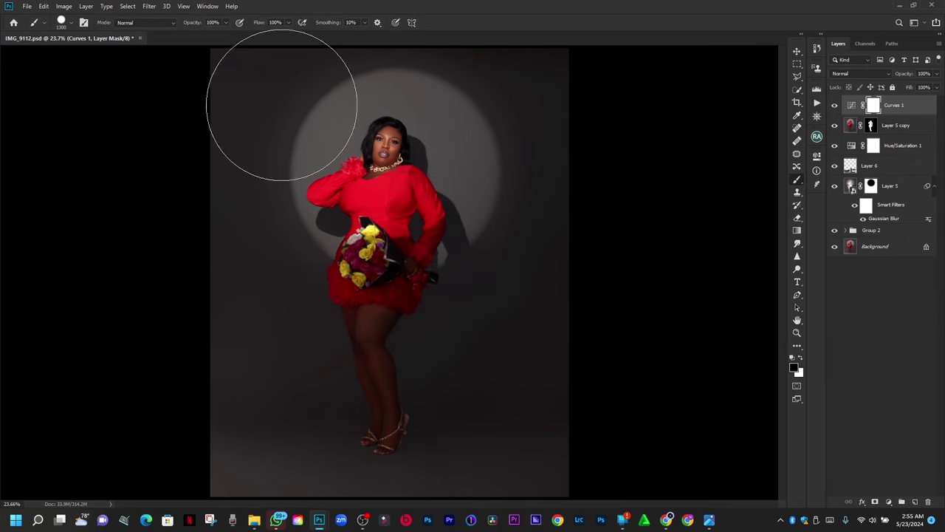
key(bracketright)
key(bracketright)
key(bracketright)
key(bracketright)
key(bracketright)
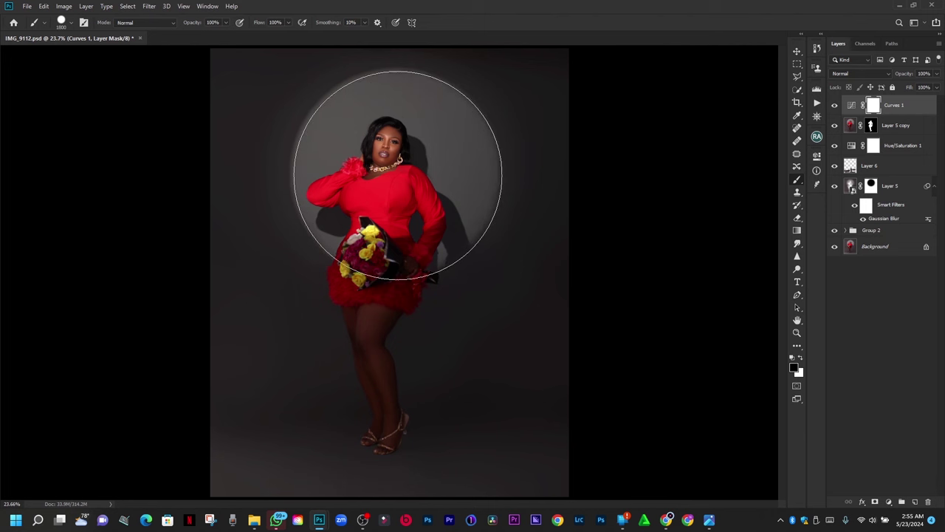
key(bracketright)
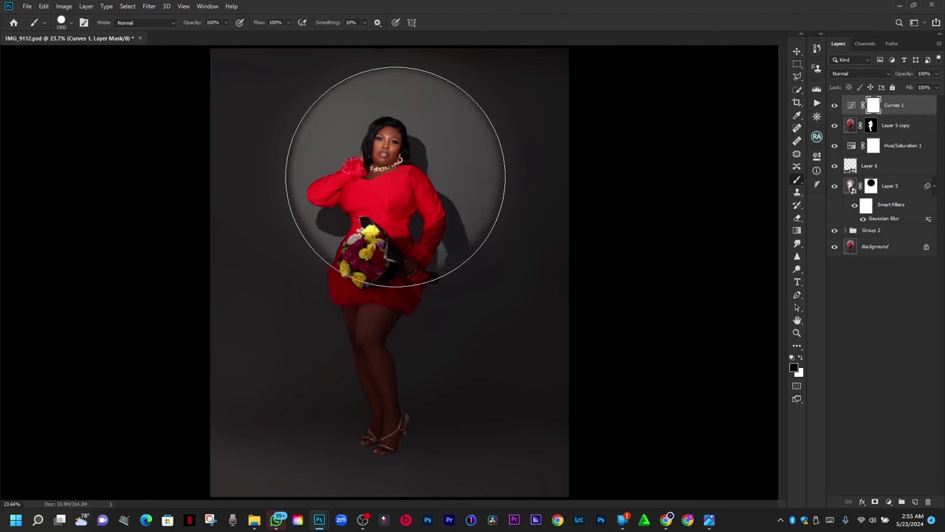
key(bracketleft)
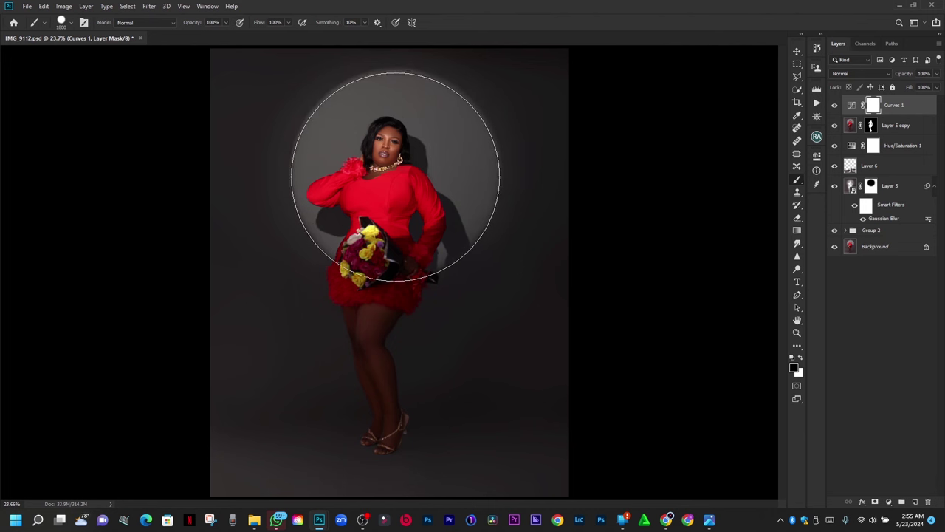
click(395, 177)
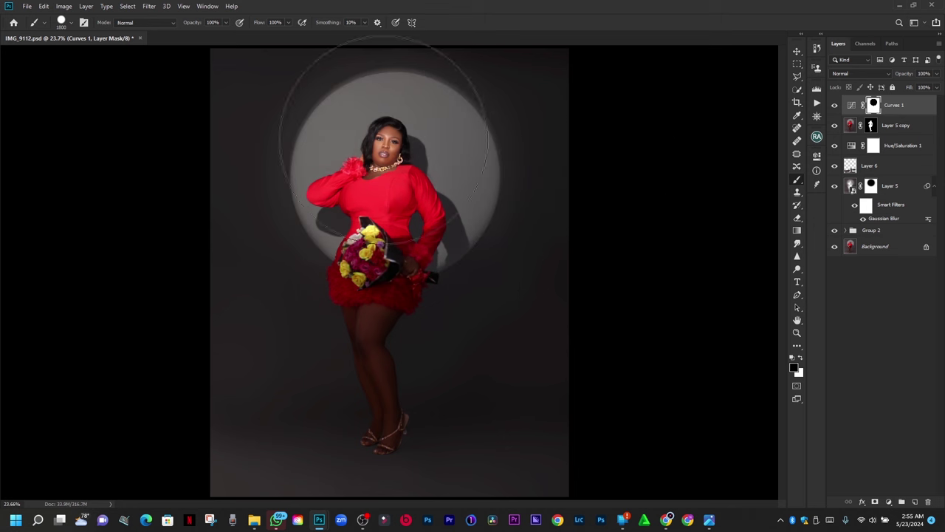
Step: Stretch the circle in the Curves 1 mask to 101.17% width and 102.56% height to fit the spotlight
key(ctrl+t)
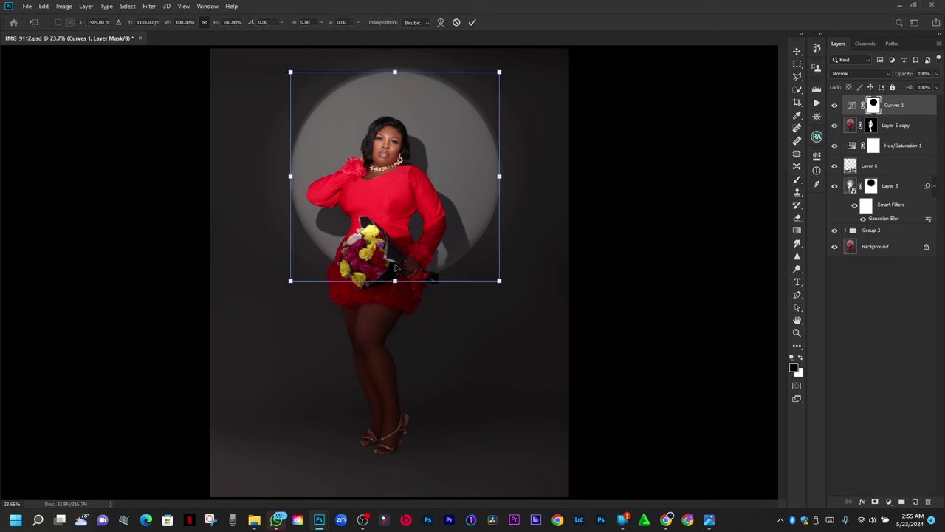
drag(396, 72, 395, 69)
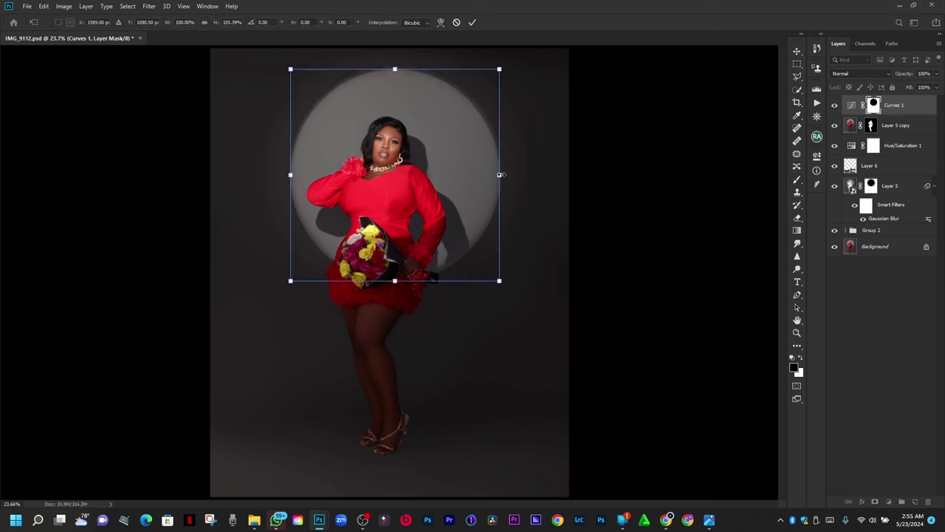
drag(500, 174, 503, 175)
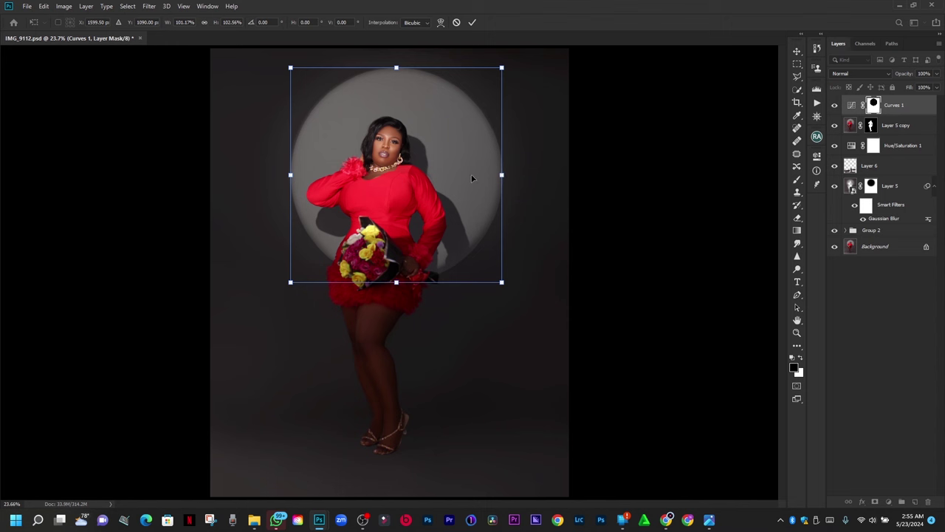
click(472, 23)
Step: Reduce the Brush to 400 px, select Hue/Saturation 1, and compare the backdrop with that adjustment off and on
key(b)
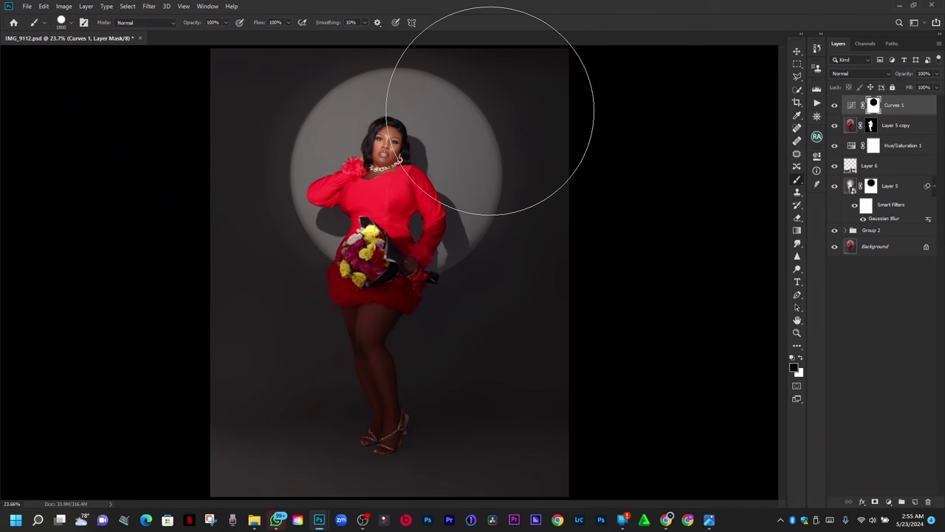
key(bracketleft)
key(bracketleft)
key(bracketleft)
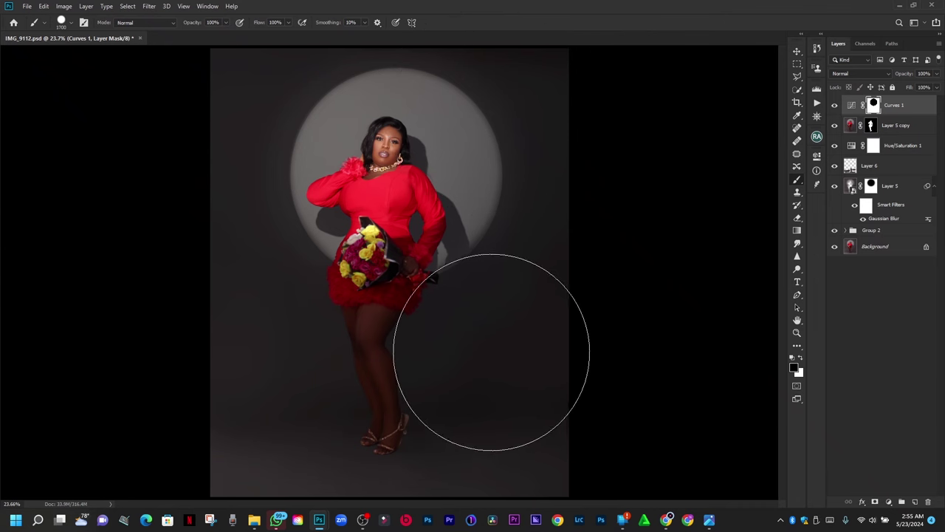
click(901, 145)
key(bracketleft)
key(bracketleft)
key(bracketleft)
key(bracketleft)
key(bracketleft)
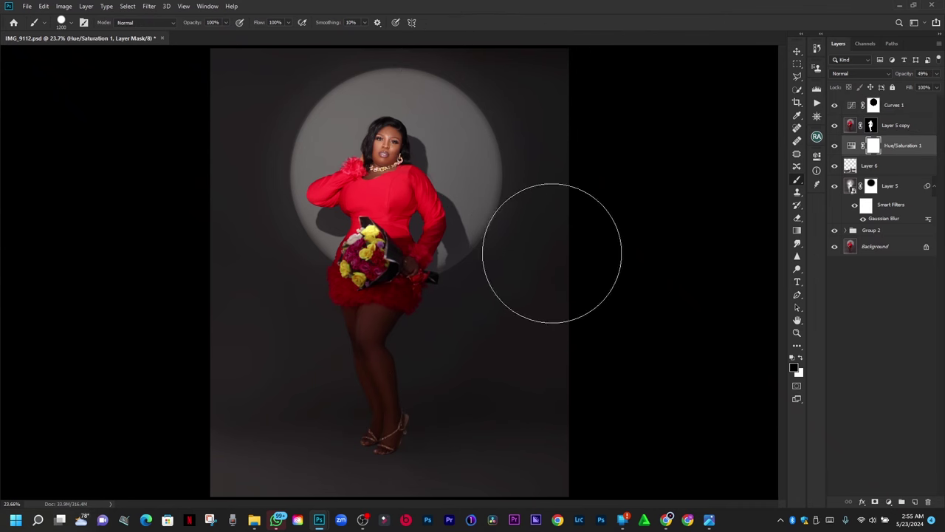
key(bracketleft)
key(bracketleft)
key(bracketleft)
key(bracketleft)
key(bracketleft)
key(bracketleft)
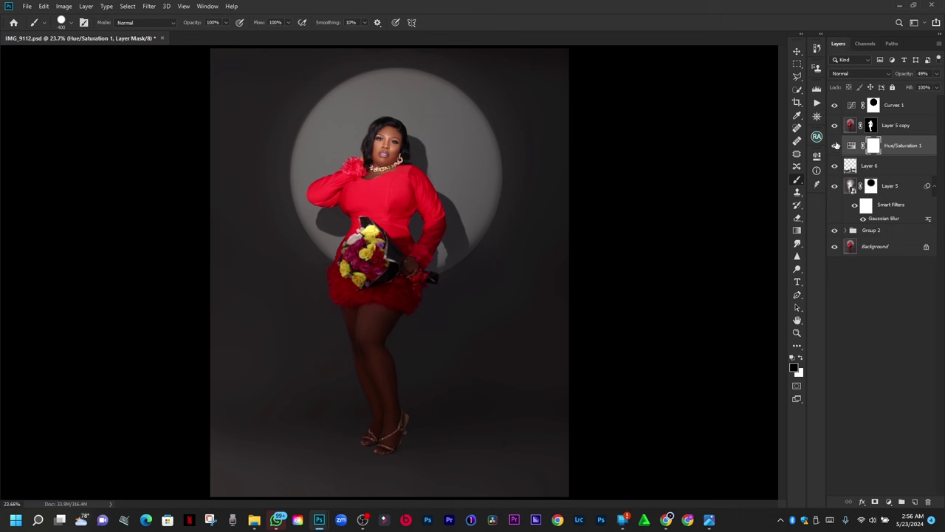
mouse_move(835, 145)
mouse_down()
mouse_move(835, 187)
mouse_move(835, 145)
mouse_up()
Step: Add a Selective Color adjustment above Hue/Saturation 1 and set Cyan in the Reds to -5%
click(890, 501)
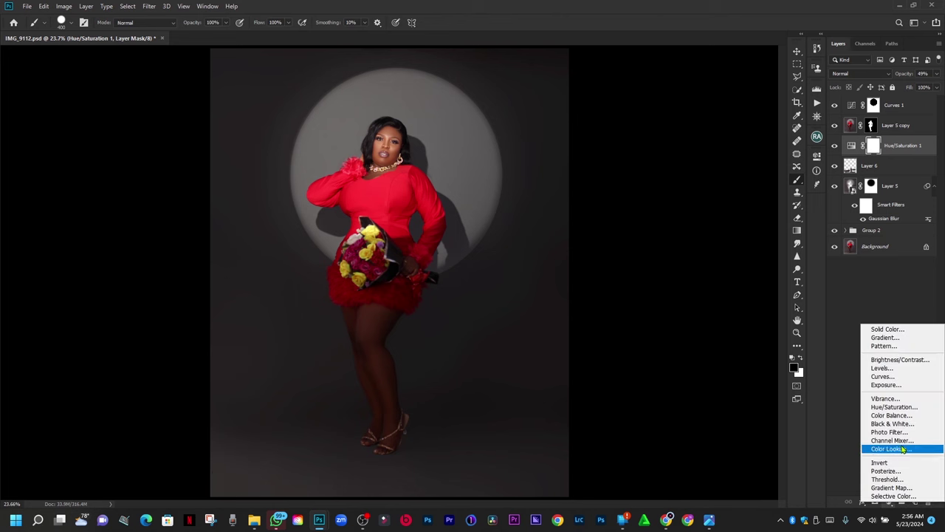
click(894, 495)
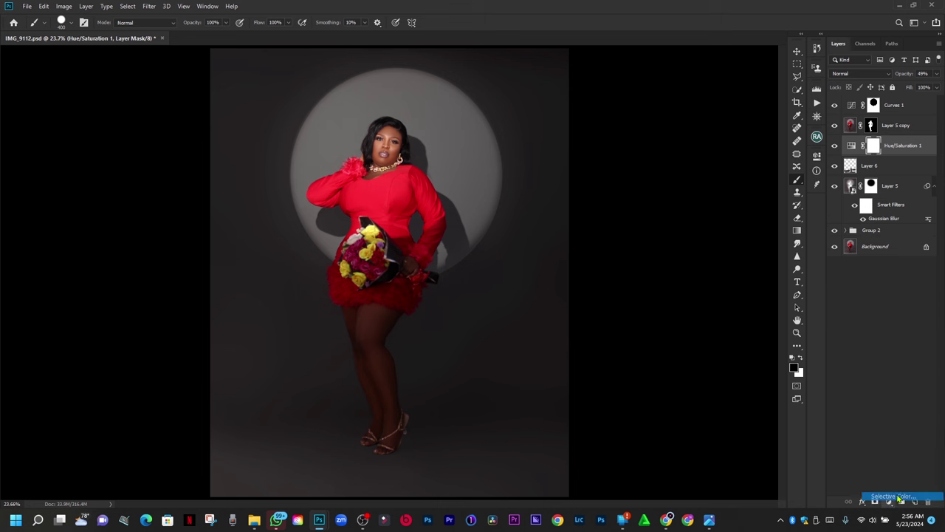
mouse_move(741, 215)
mouse_down()
mouse_move(785, 215)
mouse_move(738, 216)
mouse_up()
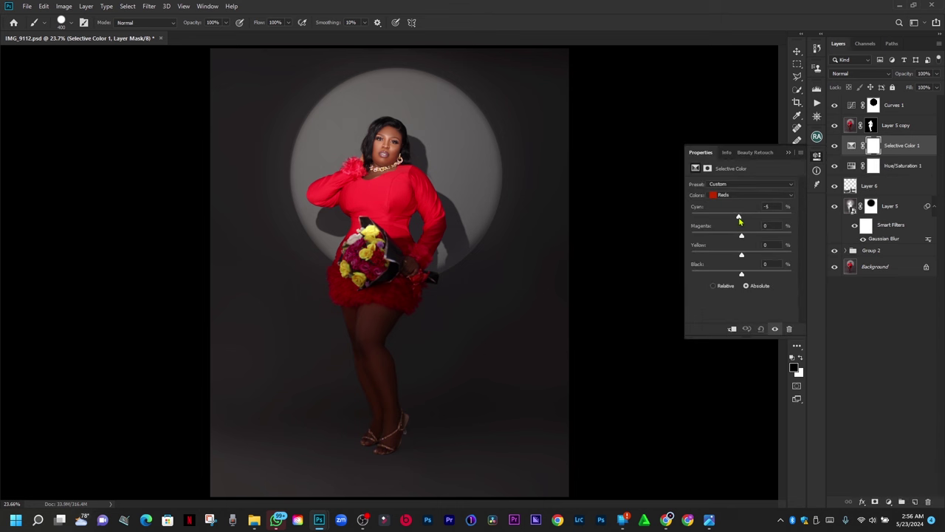
Step: Shift the Blacks of Selective Color 1 toward purple by adjusting their Cyan and Yellow amounts
click(742, 195)
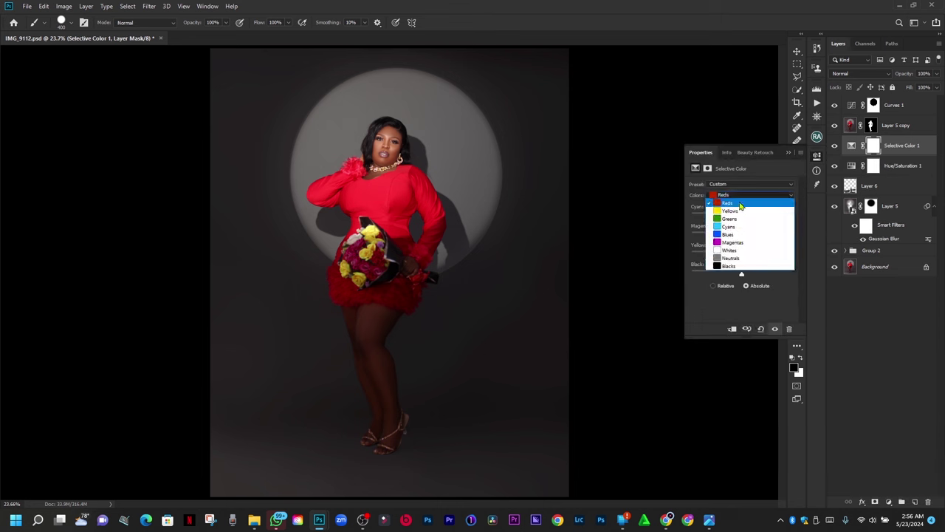
click(746, 264)
mouse_move(741, 216)
mouse_down()
mouse_move(762, 216)
mouse_move(713, 218)
mouse_move(753, 219)
mouse_move(734, 236)
mouse_move(753, 234)
mouse_move(741, 234)
mouse_move(743, 218)
mouse_up()
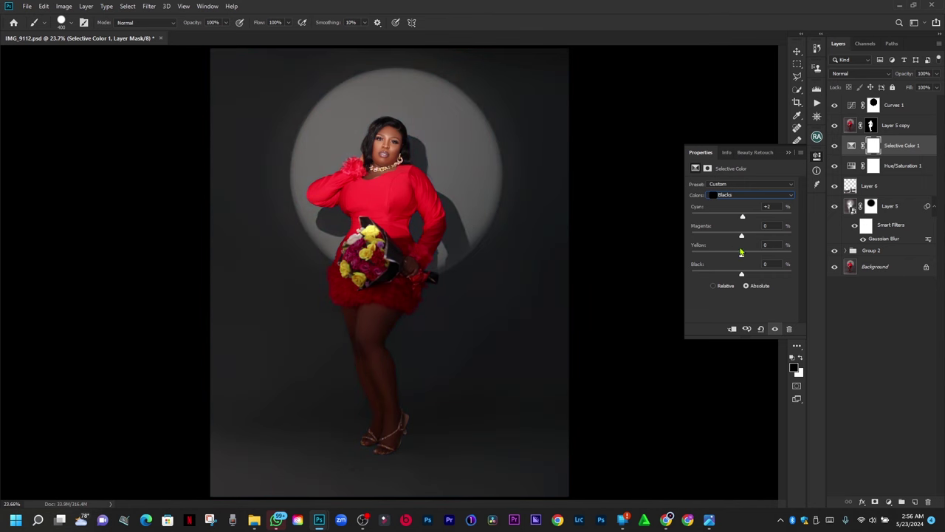
mouse_move(741, 254)
mouse_down()
mouse_move(732, 257)
mouse_move(758, 253)
mouse_move(748, 253)
mouse_up()
drag(743, 216, 743, 256)
click(789, 153)
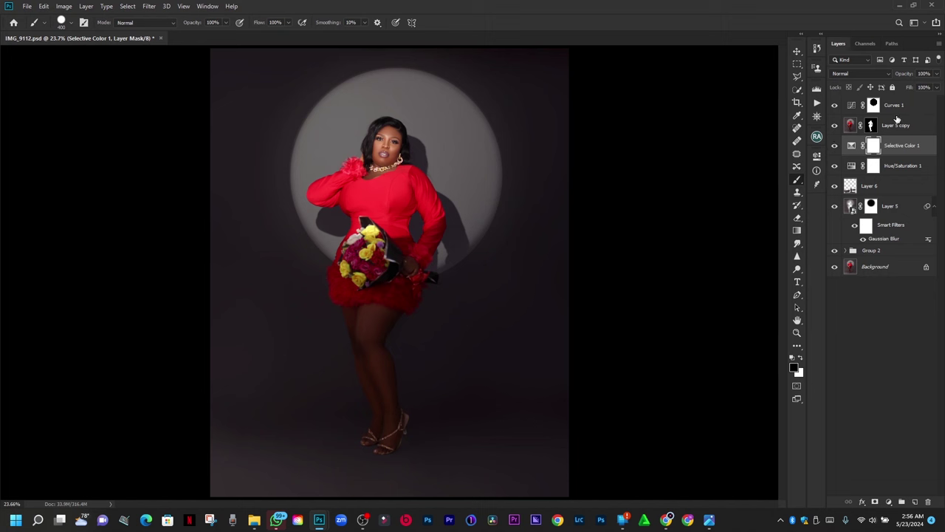
Step: Add a Selective Color adjustment above Curves 1 with Yellows at Cyan -34%, Magenta +13%, Yellow +15% and Black -15%
click(899, 112)
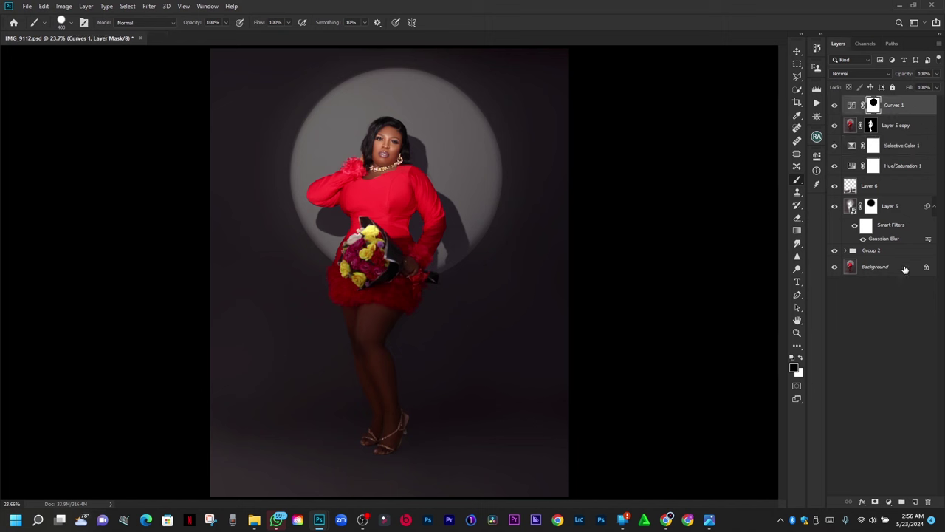
click(889, 502)
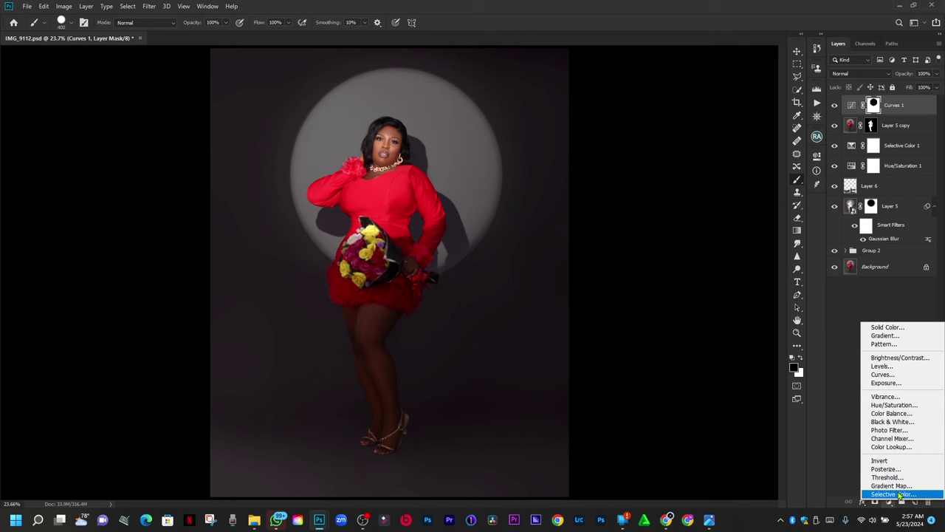
click(899, 494)
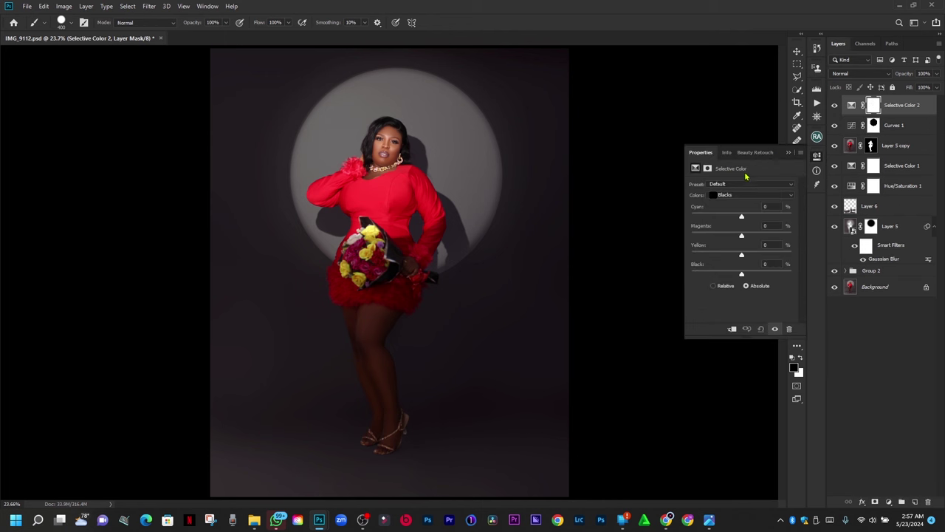
click(742, 196)
click(743, 214)
mouse_move(741, 216)
mouse_down()
mouse_move(685, 230)
mouse_move(725, 222)
mouse_up()
mouse_move(740, 274)
mouse_down()
mouse_move(720, 274)
mouse_move(731, 273)
mouse_up()
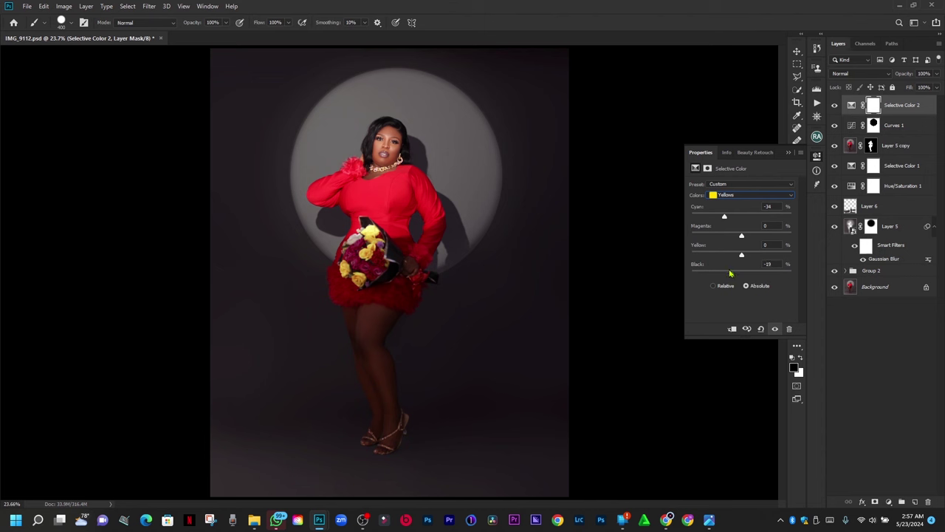
drag(729, 273, 749, 255)
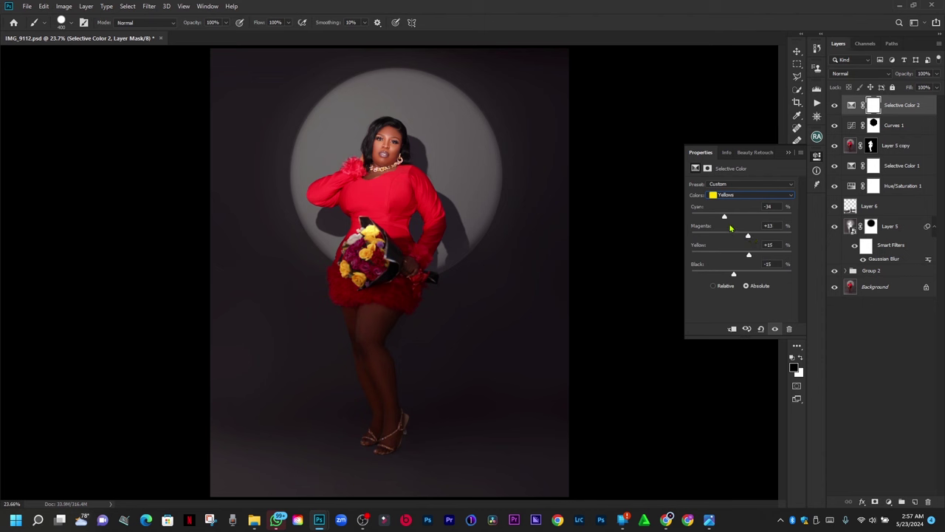
Step: Raise Cyan in the Yellows of Selective Color 2, and fine-tune Cyan and Black in its Reds
drag(725, 218, 742, 218)
click(750, 195)
click(731, 199)
drag(744, 219, 745, 219)
drag(741, 275, 742, 275)
click(788, 153)
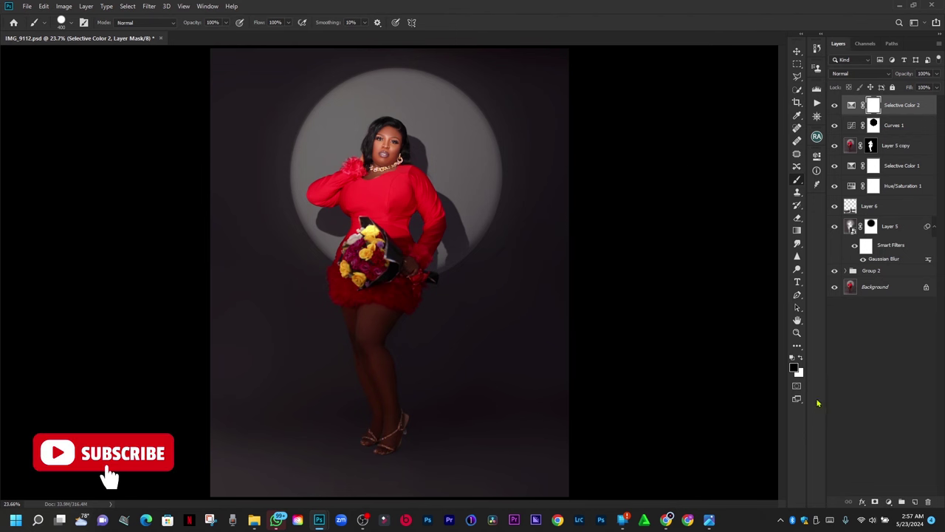
Step: Create a Beauty Retouch dodge curve group with a black mask above Selective Color 2
click(817, 137)
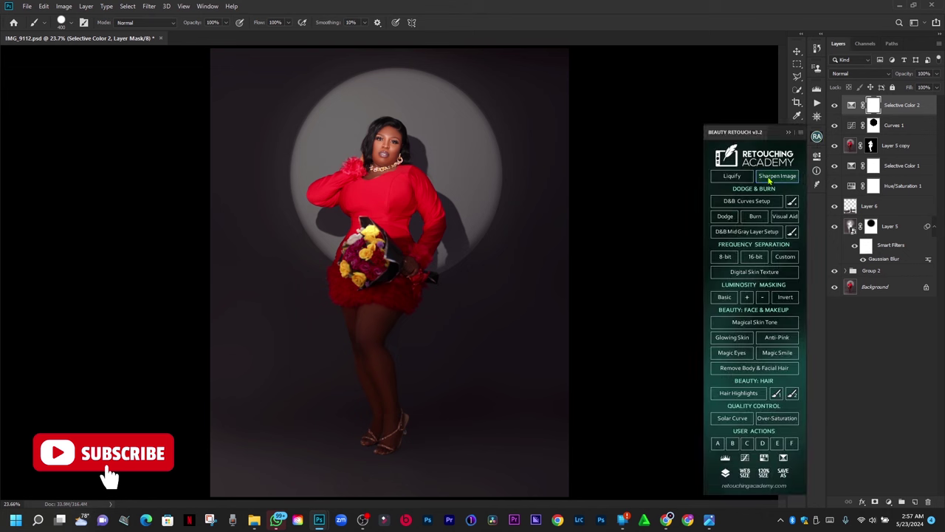
click(725, 217)
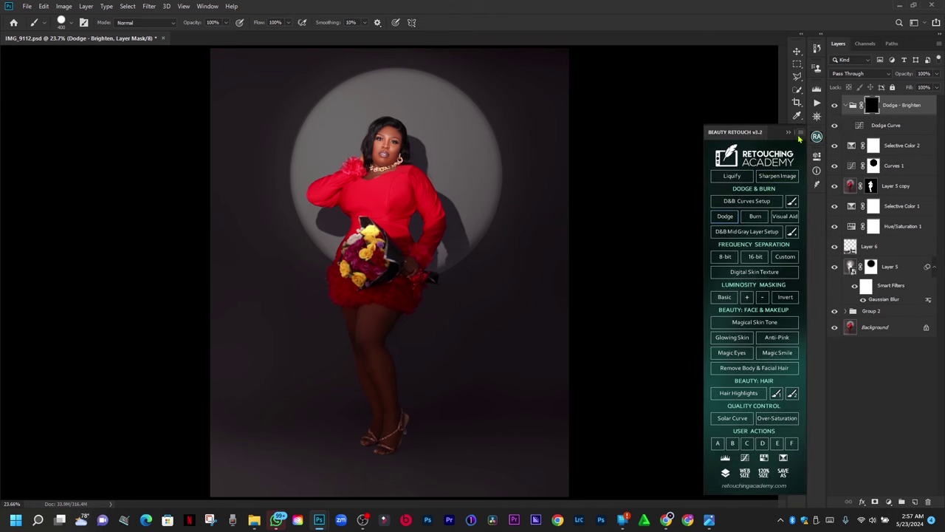
click(789, 132)
Step: Paint a straight white stroke down the front of the thigh on the Dodge - Brighten mask with a small brush at 100% hardness
scroll(379, 361, up, 10)
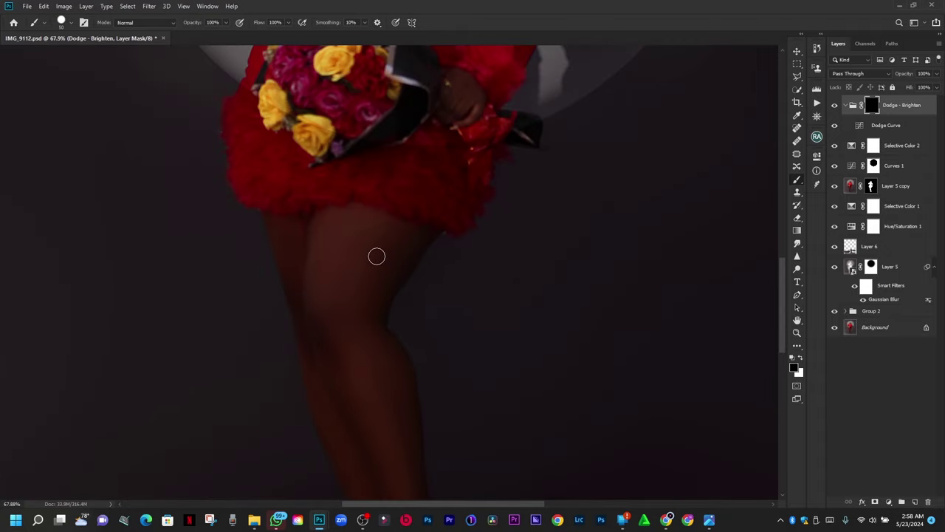
key(x)
right_click(363, 213)
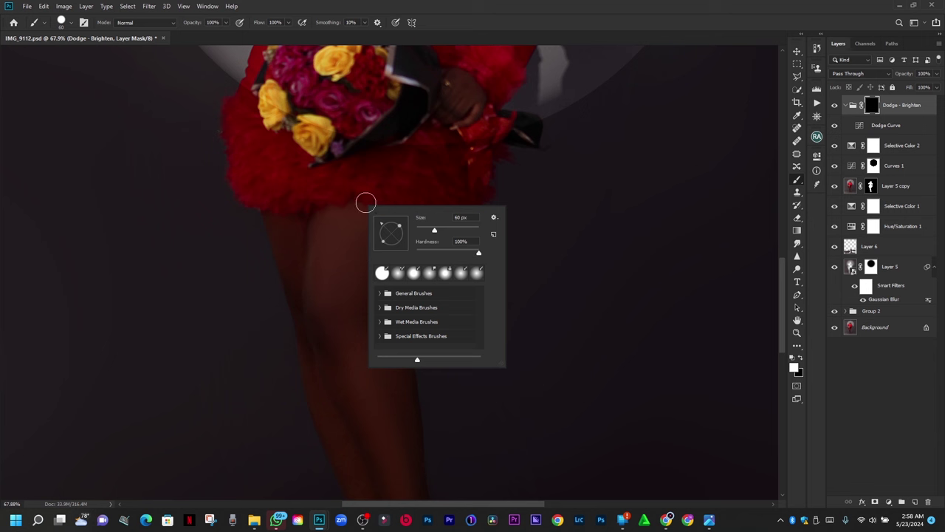
click(358, 205)
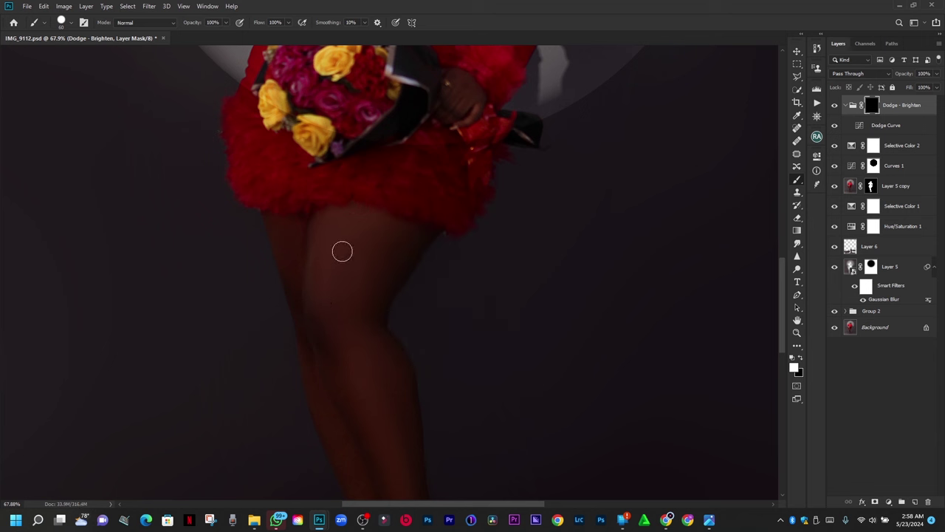
click(353, 211)
shift+click(321, 303)
Step: Extend the dodge highlight on the mask in a straight line from the knee down the shin to just above the ankle
scroll(380, 404, down, 5)
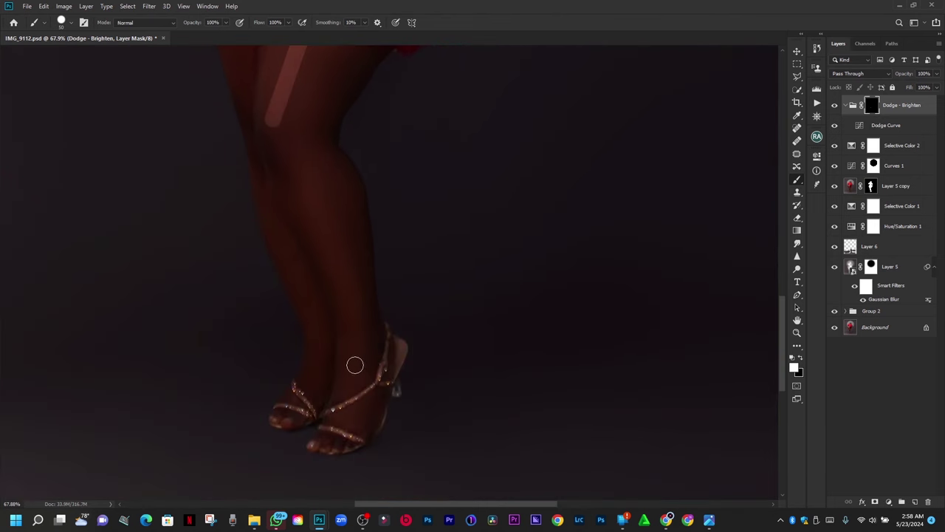
shift+click(356, 359)
key(ctrl+z)
click(352, 322)
shift+click(275, 126)
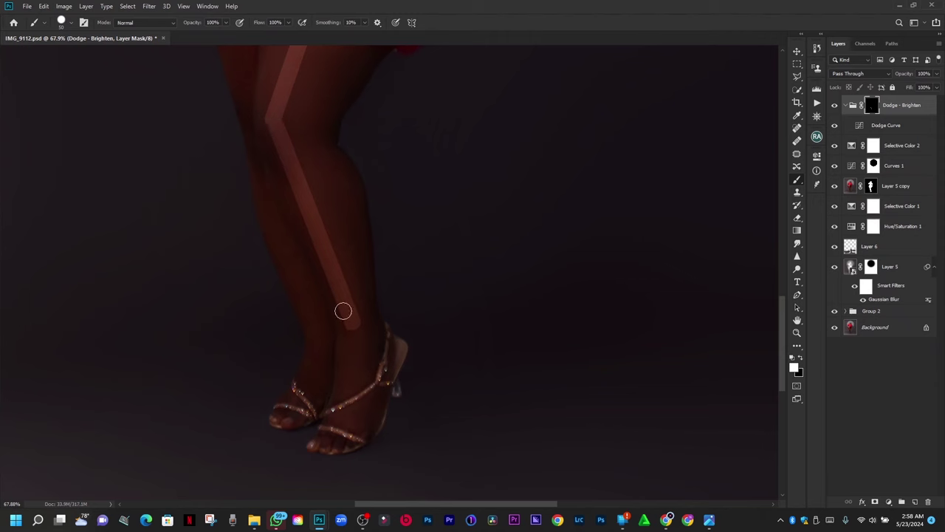
scroll(354, 321, down, 3)
drag(362, 301, 384, 337)
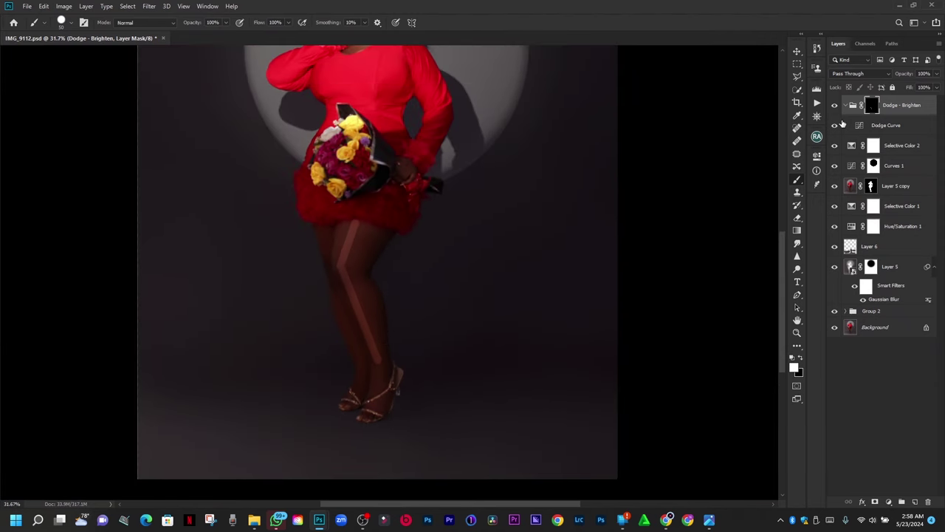
Step: Collapse the Dodge - Brighten group and soften its mask with a Gaussian Blur of about 45.6 pixels
click(846, 106)
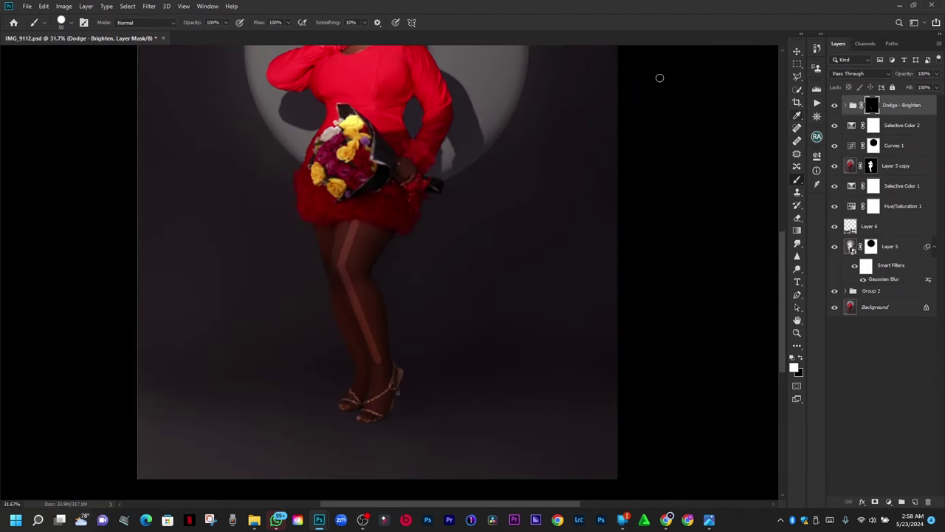
click(149, 7)
mouse_move(207, 116)
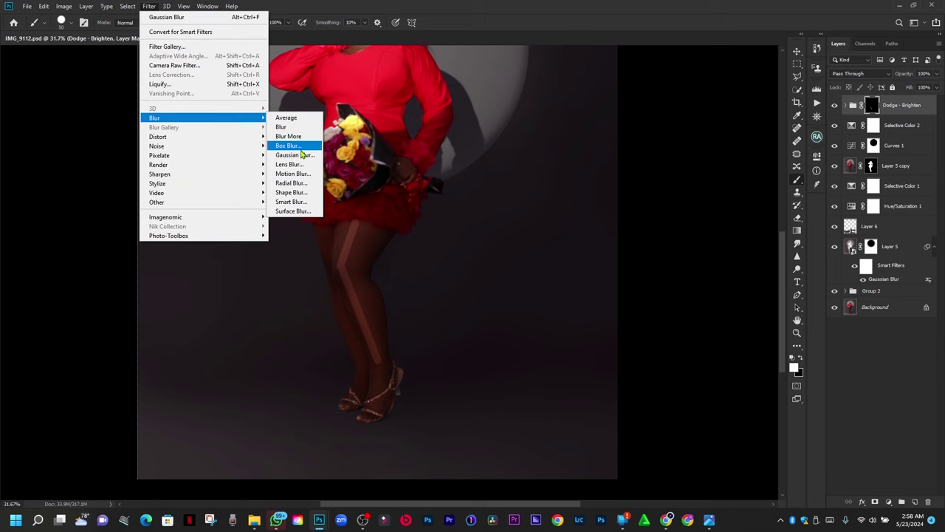
click(295, 155)
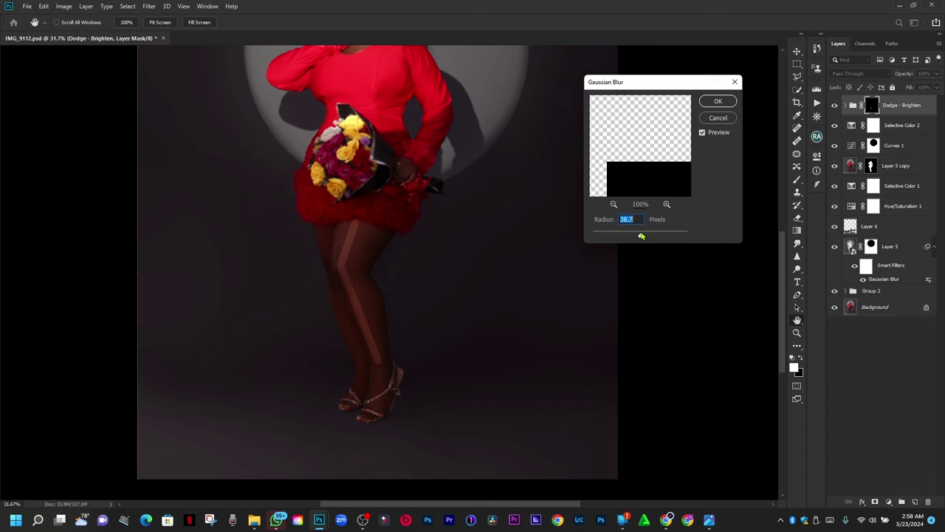
click(650, 236)
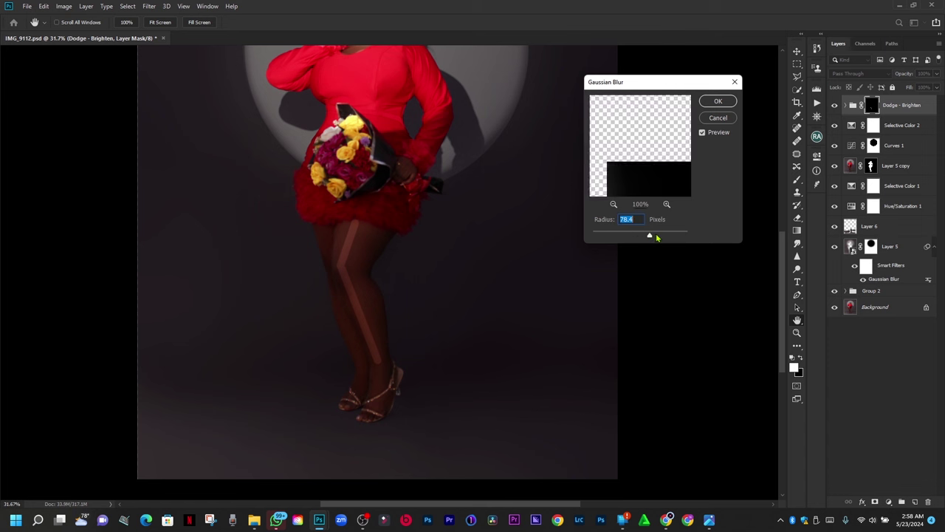
click(656, 237)
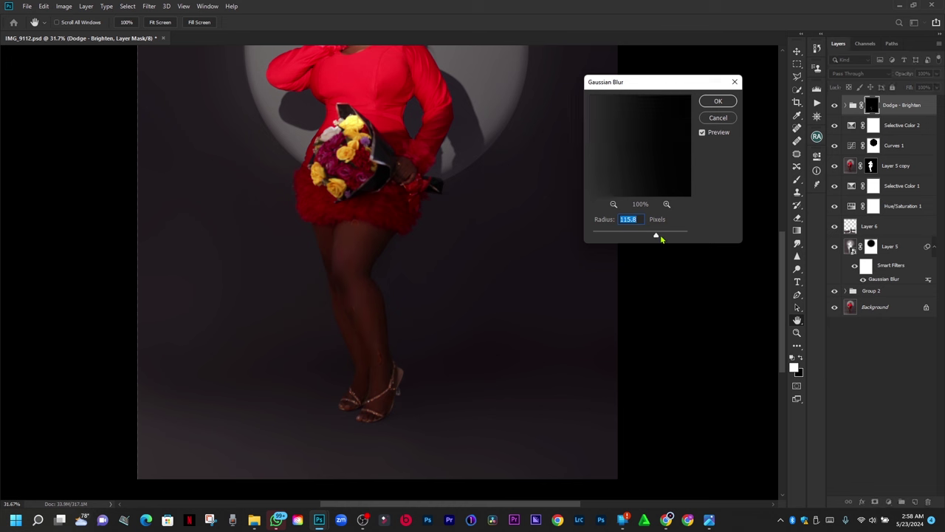
drag(651, 239, 649, 238)
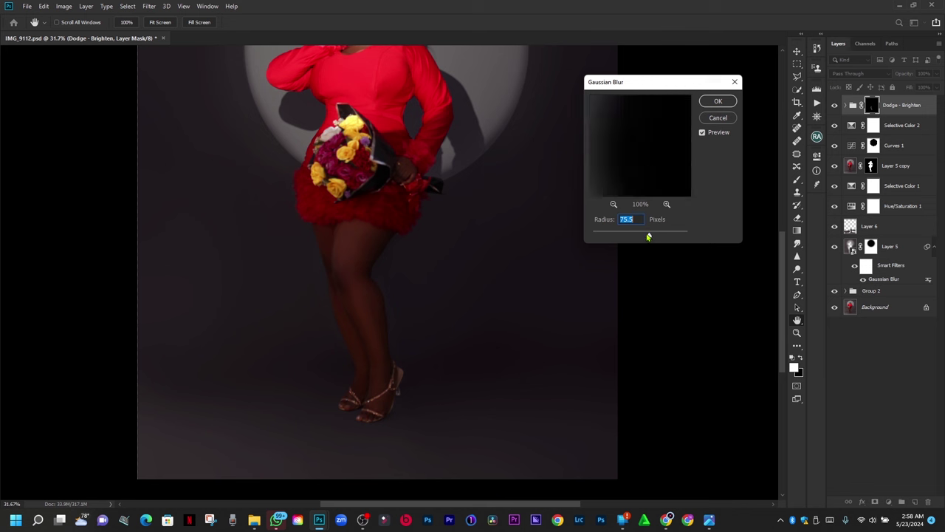
drag(647, 236, 644, 236)
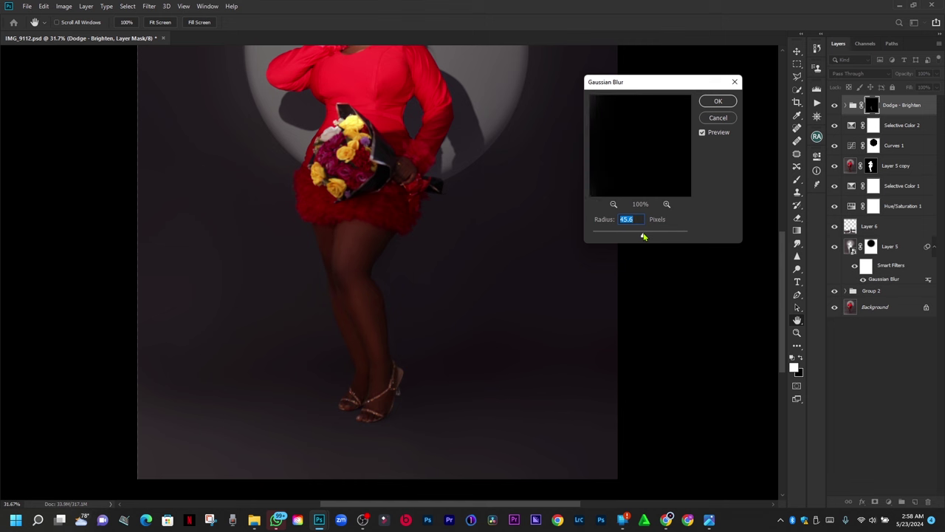
click(710, 103)
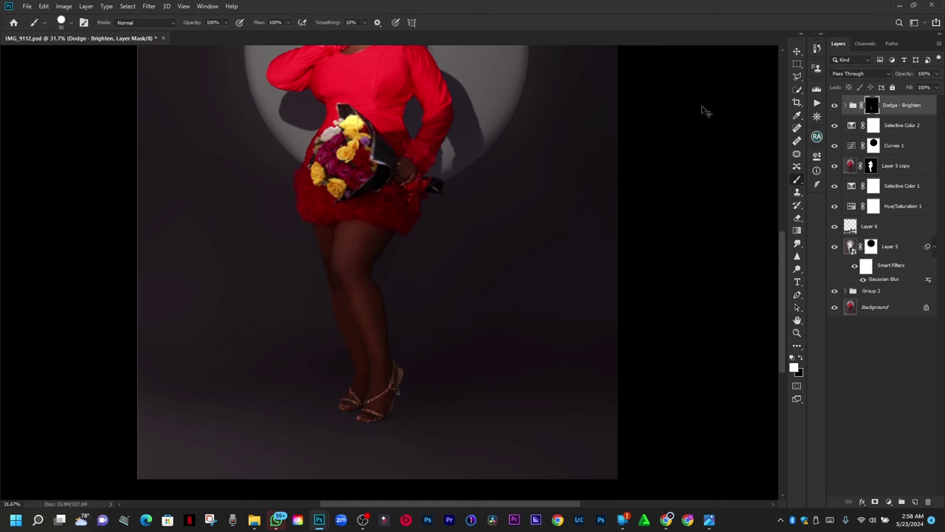
key(ctrl+0)
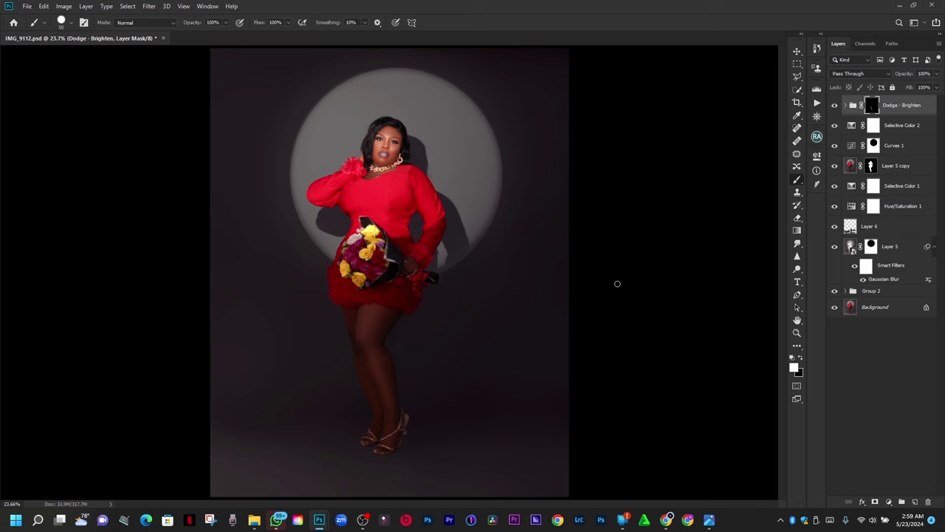
Step: Compare the legs with the Dodge - Brighten group hidden and shown, and inspect the blended highlight up close
click(835, 105)
click(835, 105)
scroll(383, 393, up, 2)
scroll(372, 354, up, 4)
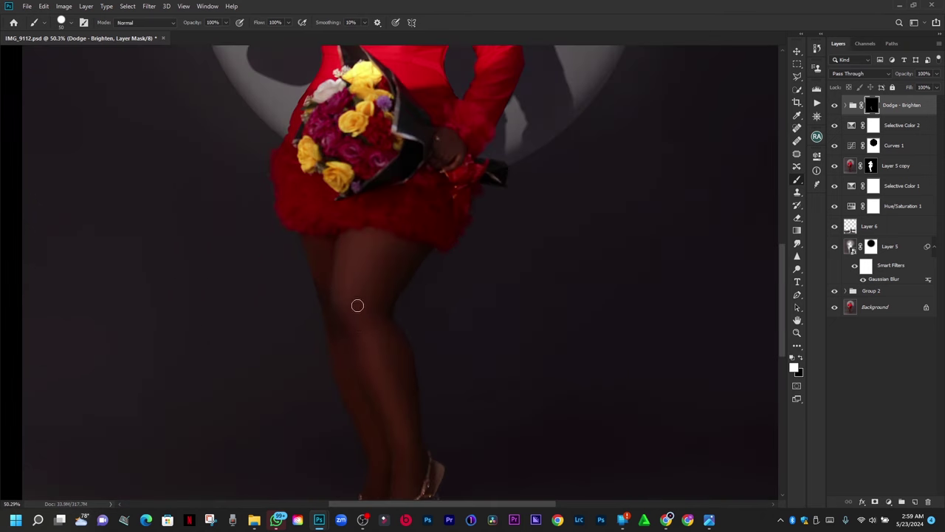
key(ctrl+0)
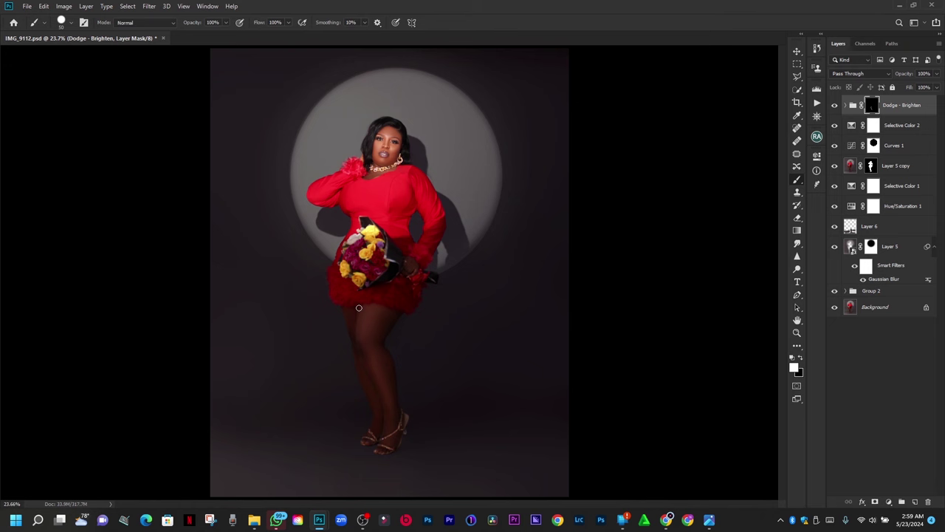
Step: Add a Hue/Saturation adjustment above Dodge - Brighten and target the Yellows by sampling a yellow rose in the bouquet
drag(204, 479, 421, 377)
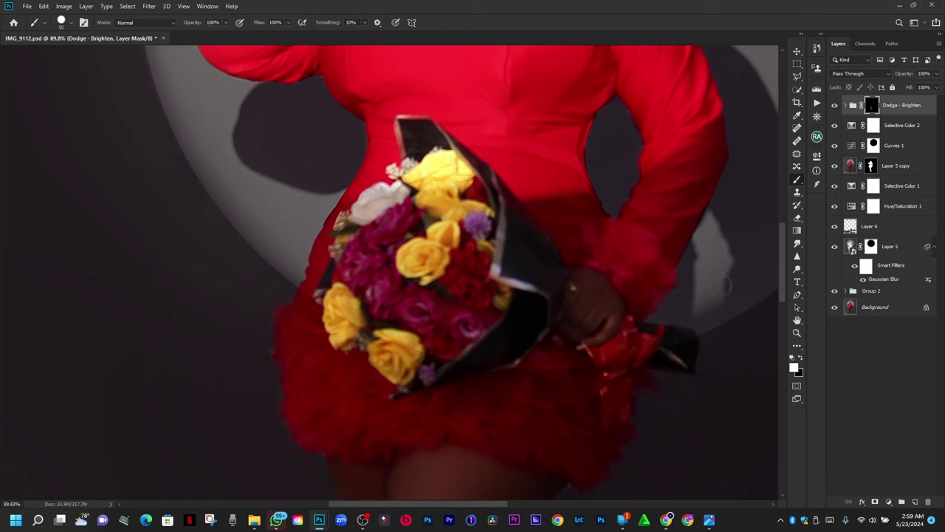
click(889, 502)
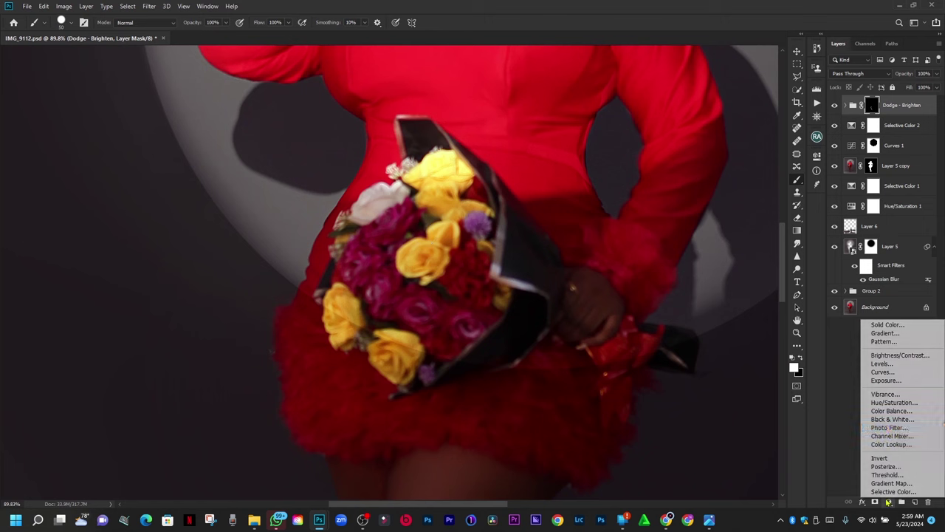
click(894, 403)
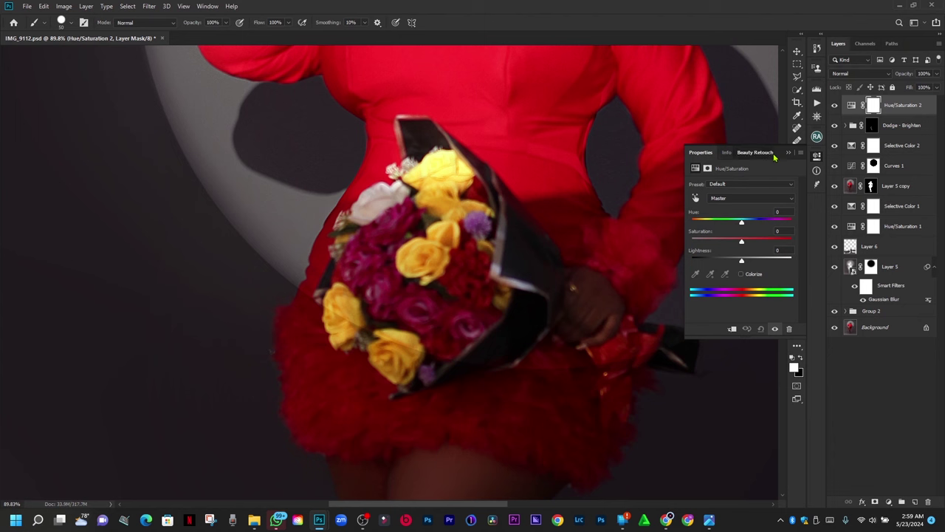
click(695, 198)
click(435, 264)
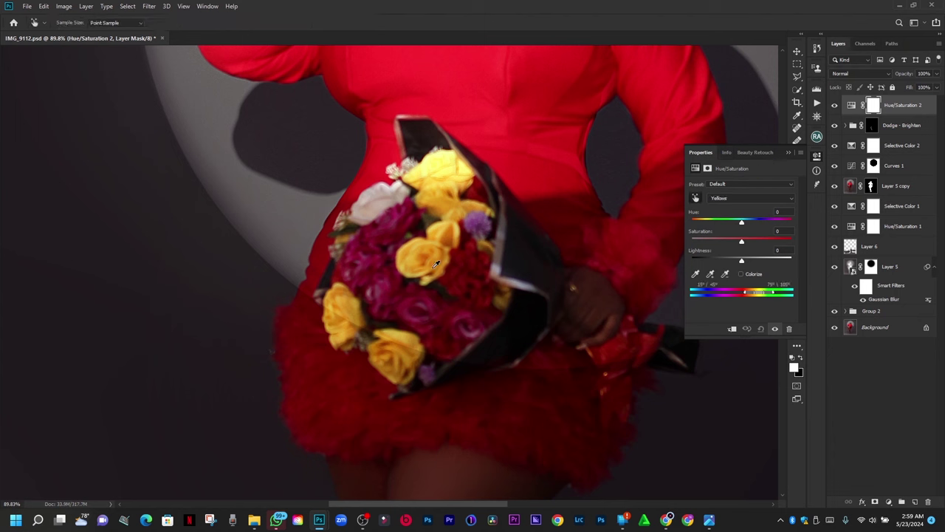
Step: Push the Yellows to Hue +180 and Saturation +100 as a range preview, and widen the lower range limits to 11° and 18°
drag(759, 220, 790, 221)
drag(741, 241, 831, 249)
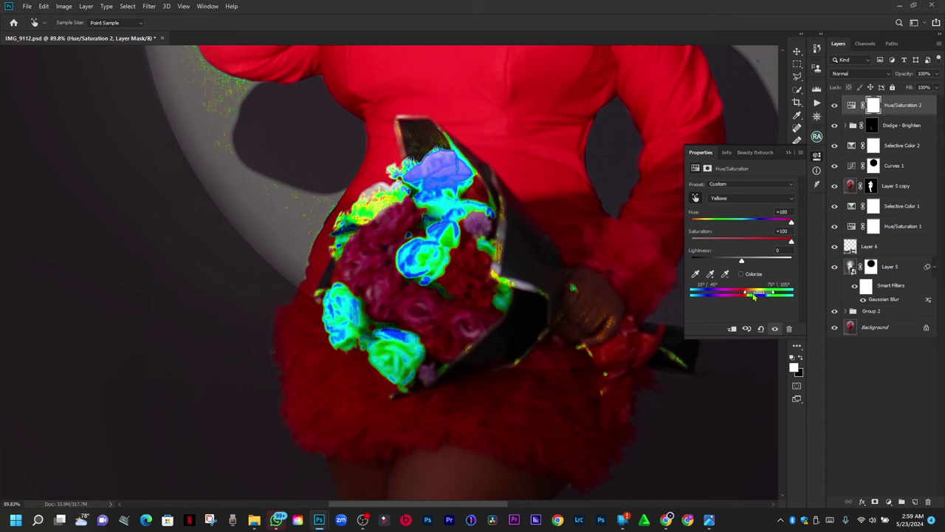
drag(754, 295, 748, 303)
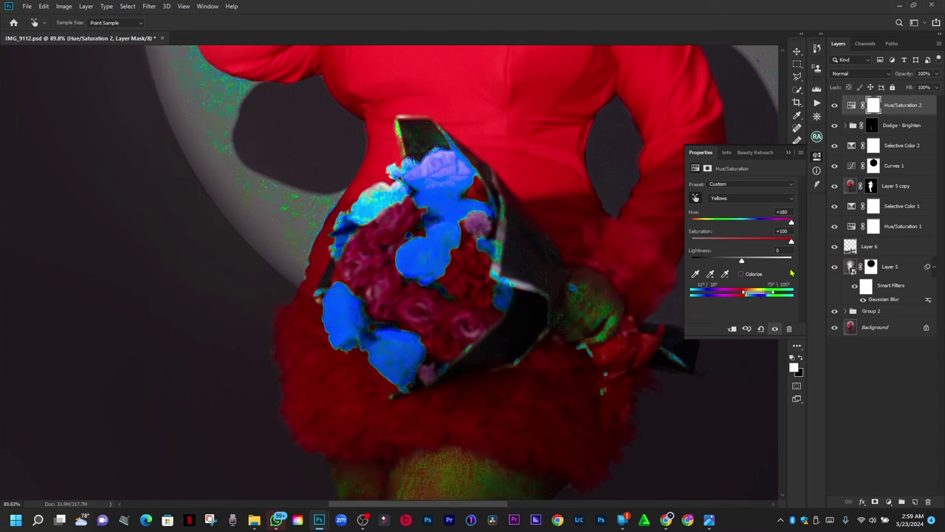
Step: Recolour the yellow roses by setting the Yellows to Hue -34, Saturation +20 and Lightness -26
drag(752, 218, 728, 260)
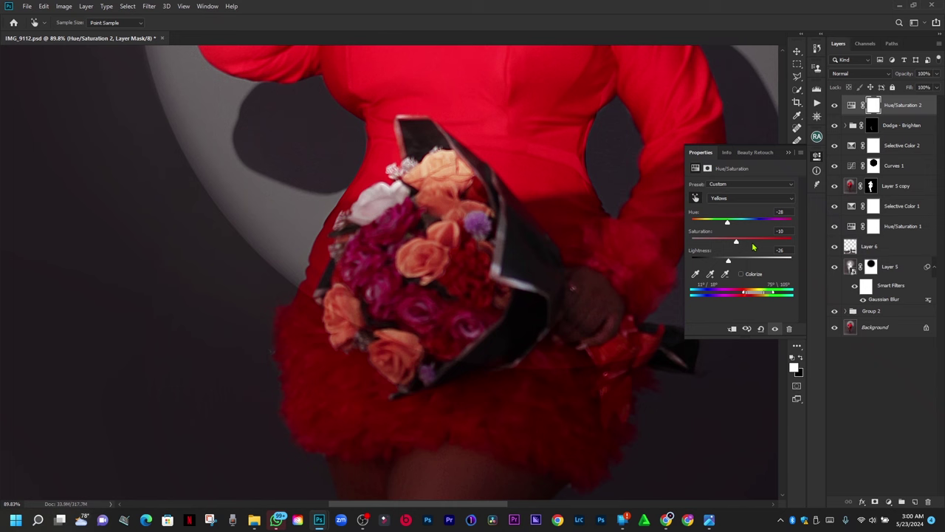
click(752, 244)
drag(728, 223, 725, 230)
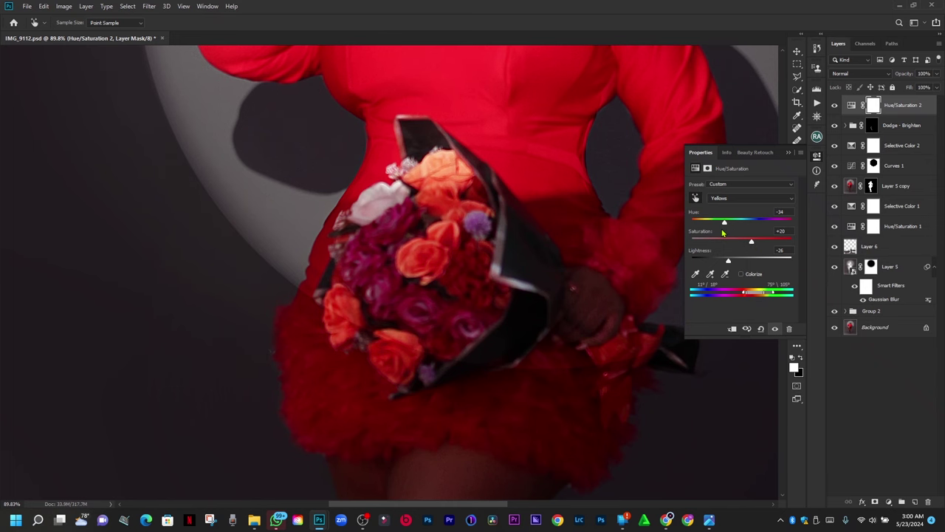
Step: Fine-tune the Yellows Hue of Hue/Saturation 2 so the roses shift further toward red
key(ctrl+0)
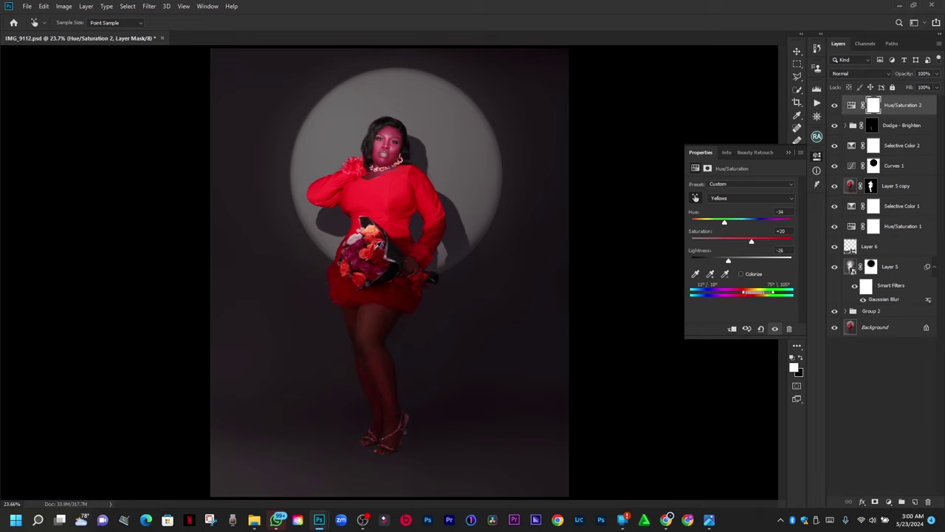
scroll(376, 246, up, 8)
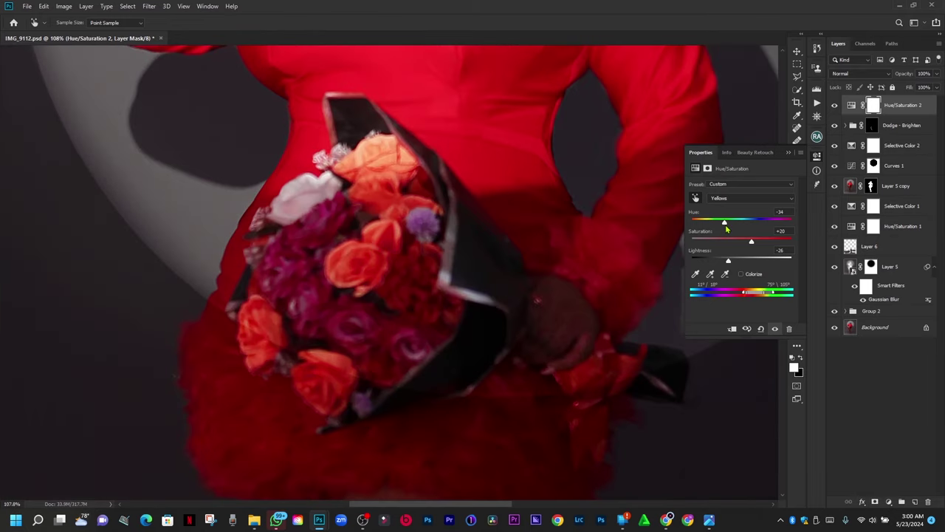
drag(727, 228, 720, 229)
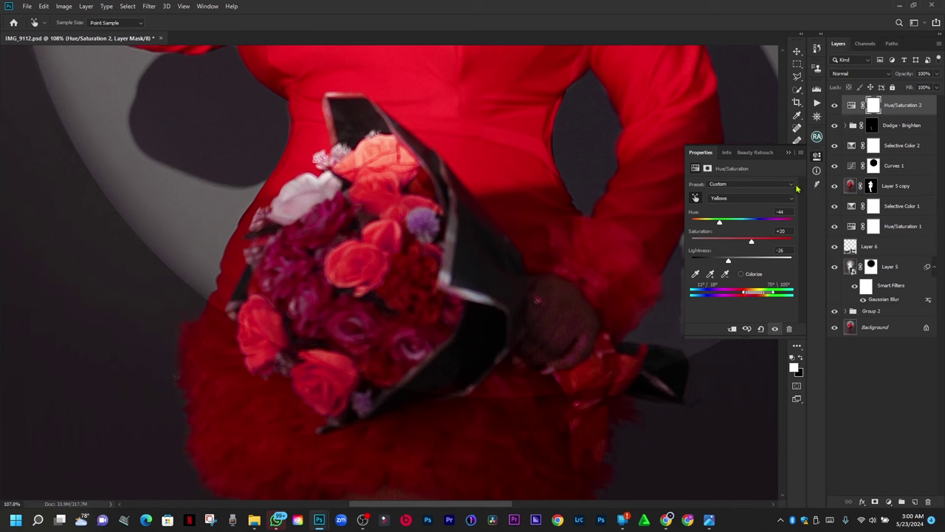
drag(719, 225, 723, 226)
click(789, 153)
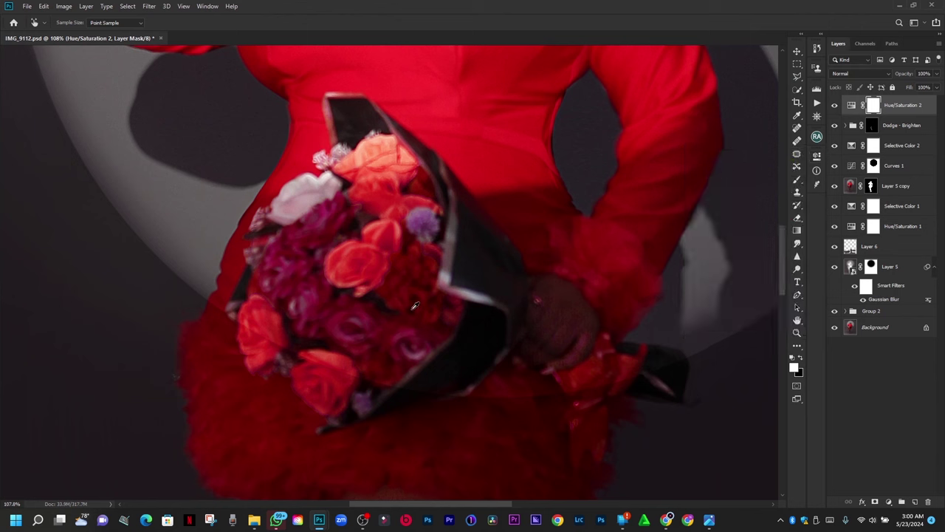
Step: Invert the Hue/Saturation 2 mask to black and paint white over the yellow roses with a soft brush at 0% hardness
key(ctrl+i)
key(ctrl+o)
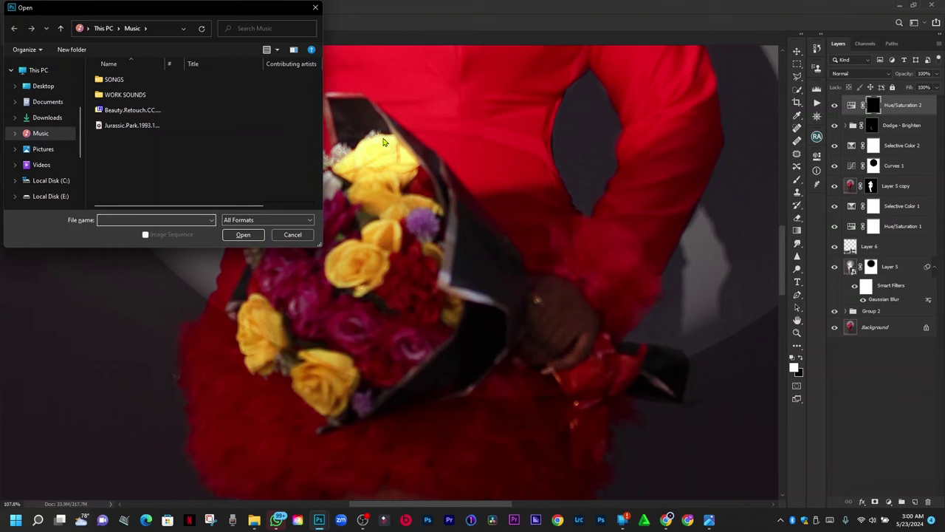
click(319, 9)
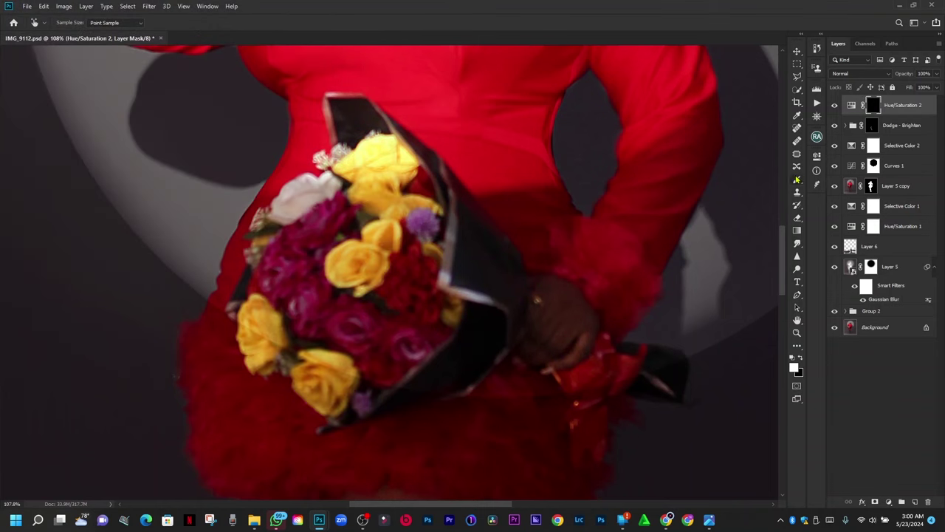
right_click(360, 263)
click(429, 304)
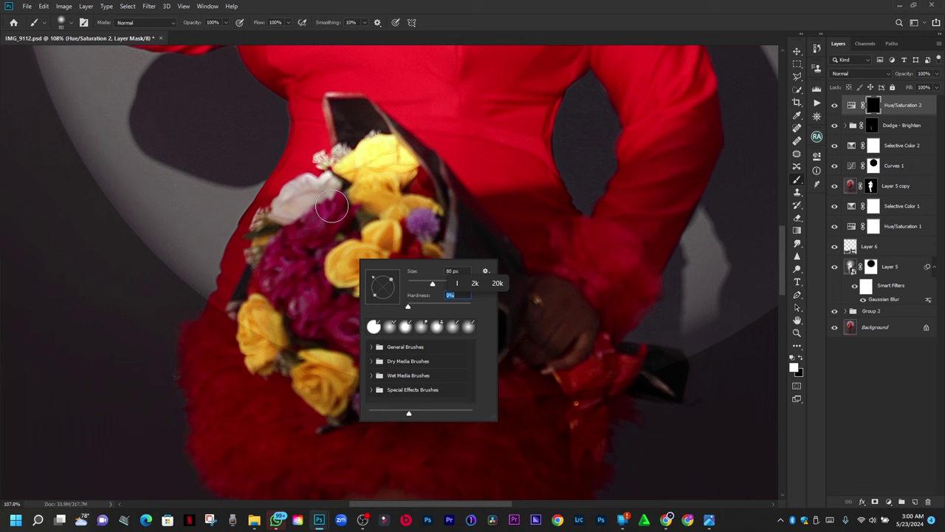
click(381, 199)
mouse_move(382, 199)
mouse_down()
mouse_move(358, 168)
mouse_move(363, 158)
mouse_move(391, 166)
mouse_move(398, 214)
mouse_move(349, 275)
mouse_up()
mouse_move(349, 363)
mouse_down()
mouse_move(333, 398)
mouse_move(266, 341)
mouse_move(265, 360)
mouse_move(303, 371)
mouse_move(328, 398)
mouse_move(390, 291)
mouse_move(409, 233)
mouse_move(426, 224)
mouse_move(443, 300)
mouse_move(426, 220)
mouse_up()
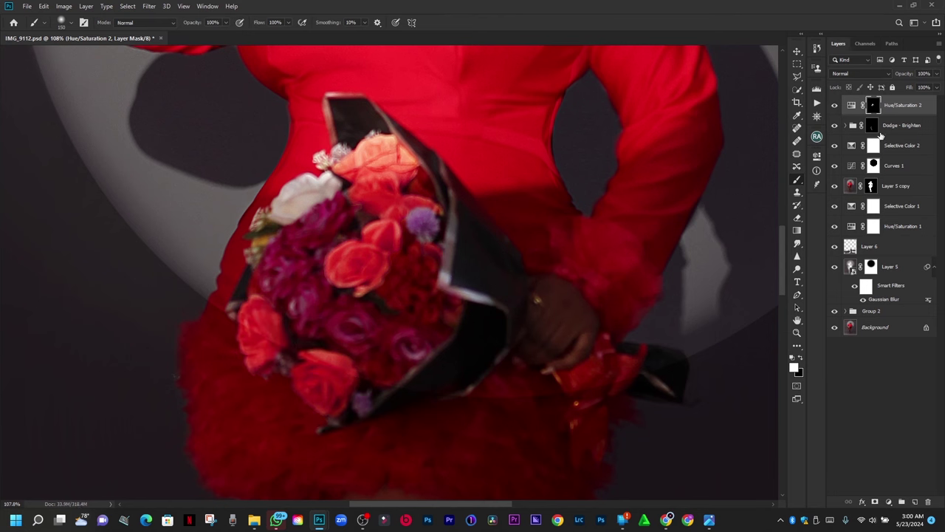
Step: Add a Hue/Saturation adjustment above the Dodge - Brighten group and target its Reds by sampling the bouquet
click(873, 128)
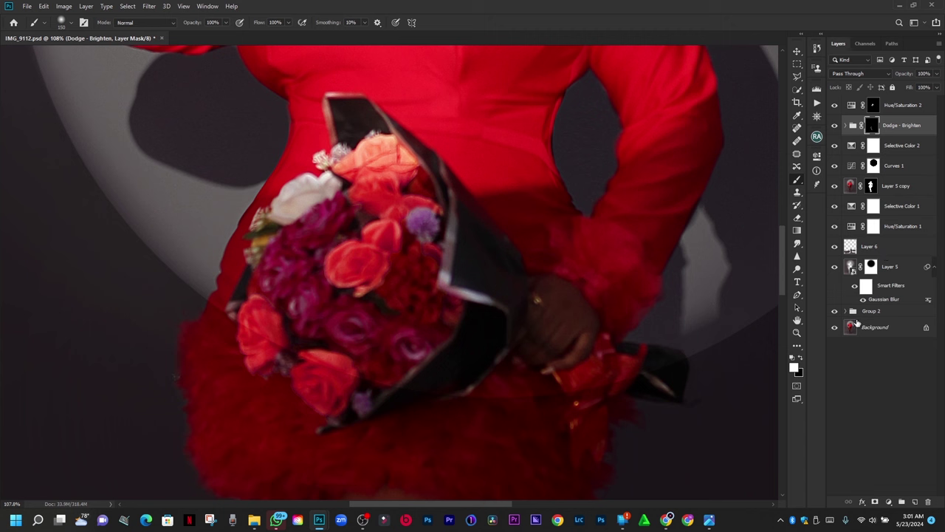
click(888, 502)
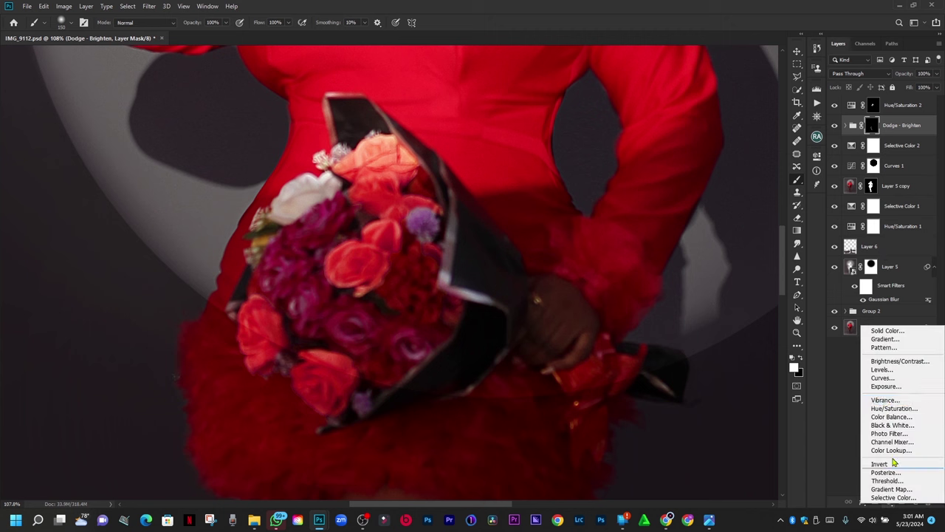
click(891, 409)
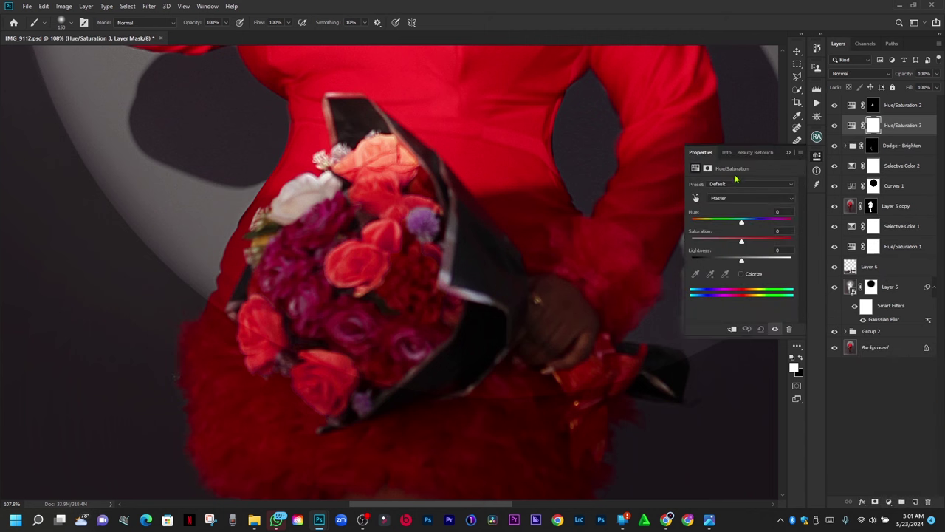
click(697, 198)
click(388, 309)
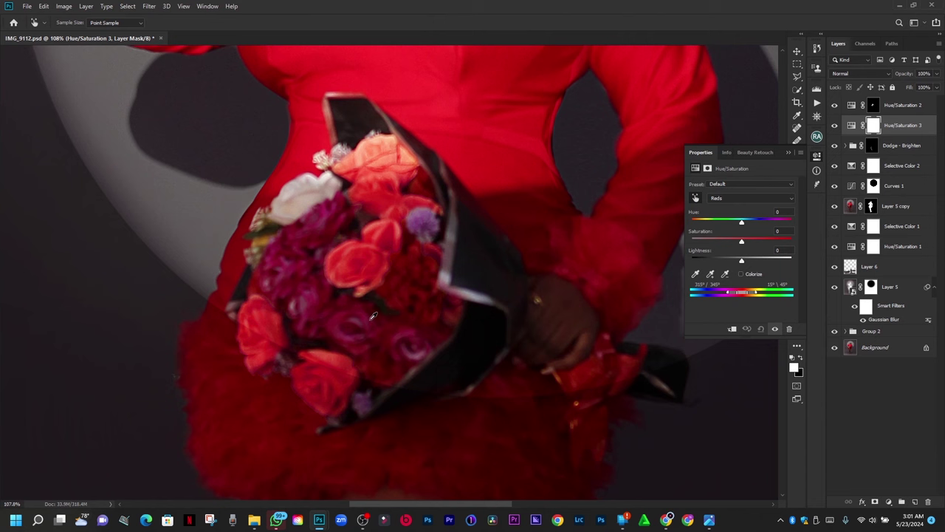
Step: Push the Reds to Hue +180 and Saturation +100 as a range preview, and set the range limits to 315°/329° and 16°/23°
drag(740, 222, 721, 236)
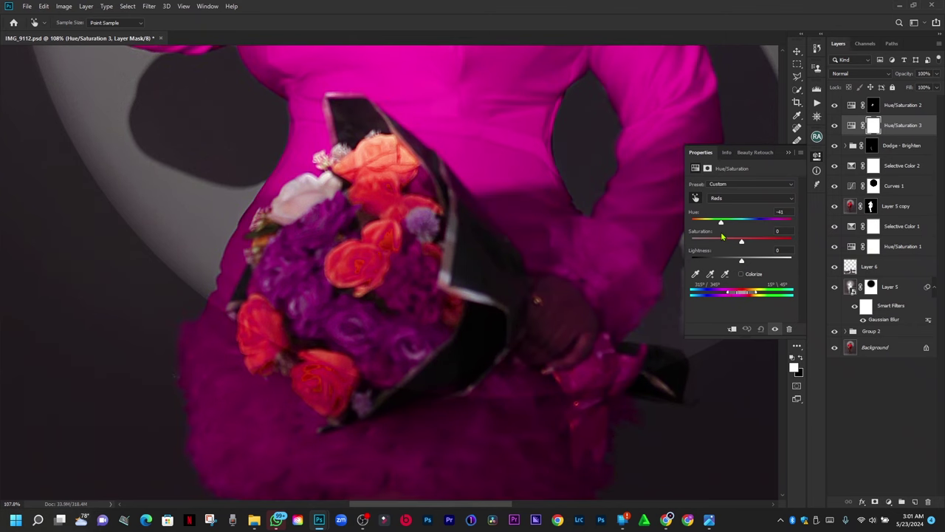
drag(740, 293, 736, 295)
drag(722, 222, 798, 222)
drag(741, 241, 806, 244)
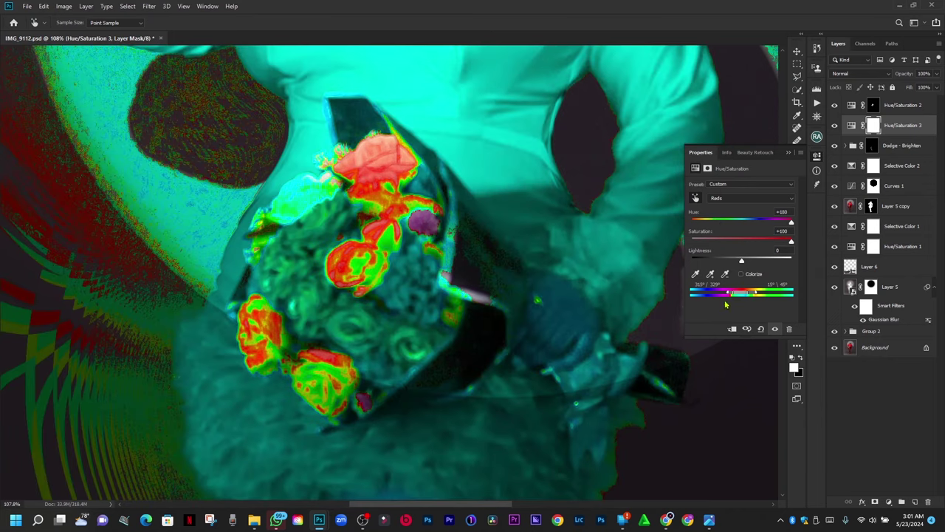
drag(756, 294, 748, 295)
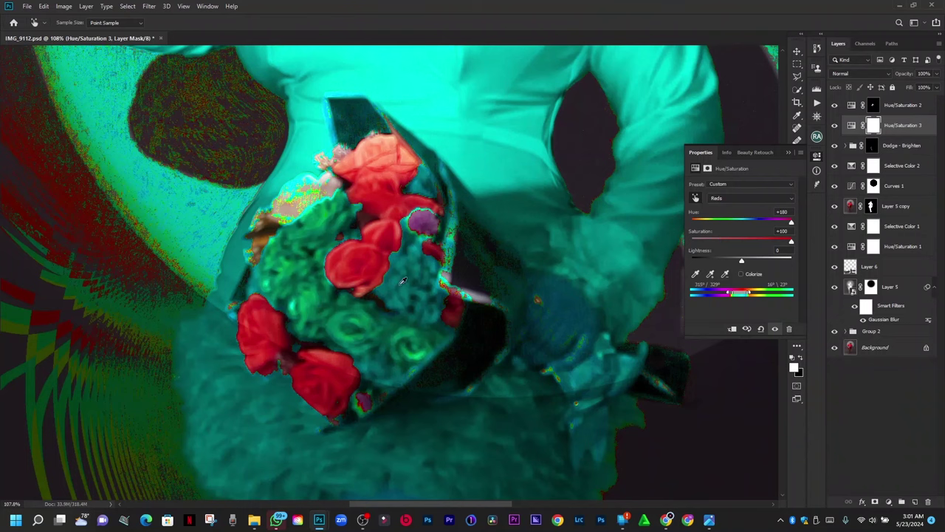
Step: Set the Reds of Hue/Saturation 3 to Hue +1, Saturation +23 and Lightness +15
click(746, 223)
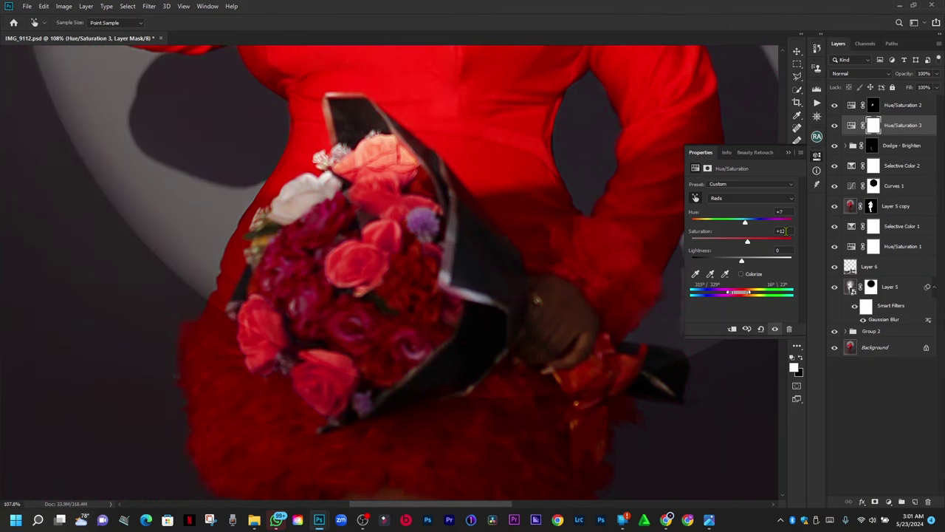
click(751, 242)
mouse_move(745, 222)
mouse_down()
mouse_move(737, 223)
mouse_move(755, 232)
mouse_move(737, 237)
mouse_move(746, 237)
mouse_up()
mouse_move(746, 235)
mouse_down()
mouse_move(694, 244)
mouse_move(739, 224)
mouse_up()
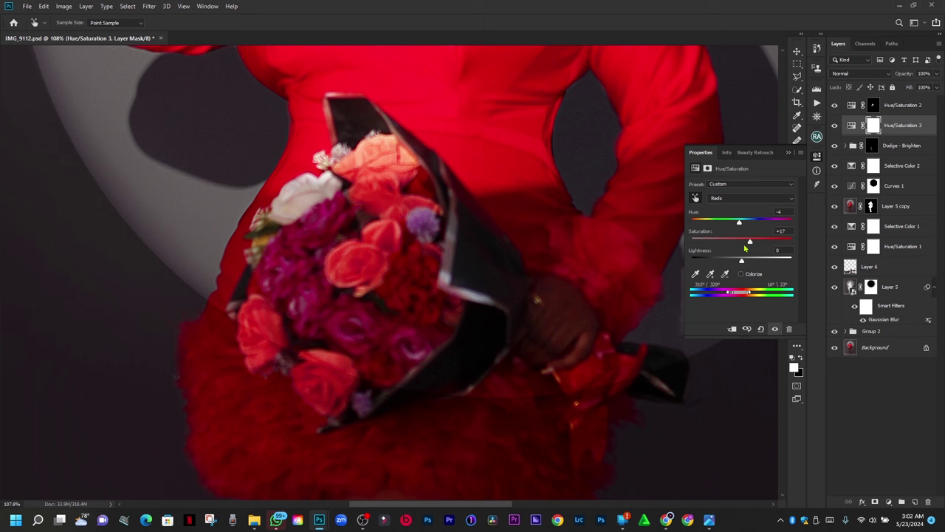
drag(742, 260, 751, 258)
drag(746, 225, 746, 224)
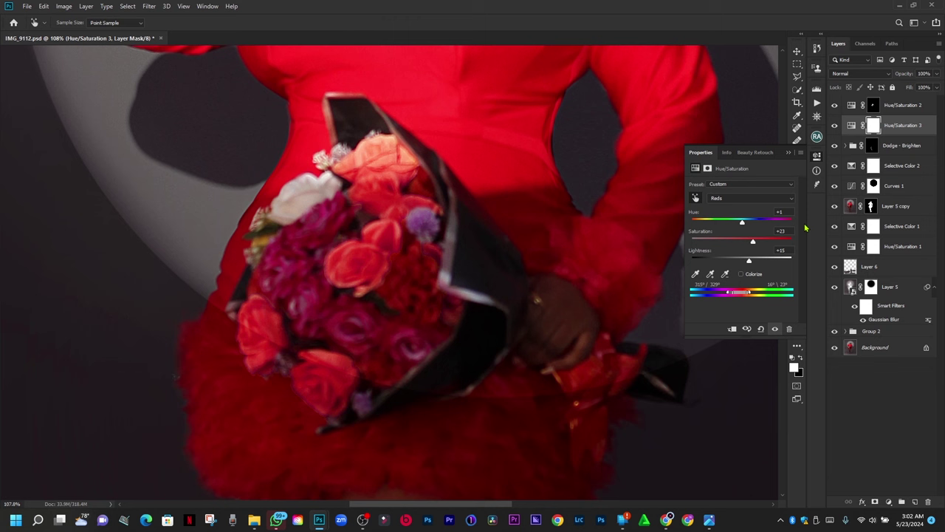
Step: Invert the Hue/Saturation 3 mask to black and paint white over the bouquet's magenta and red roses
key(ctrl+i)
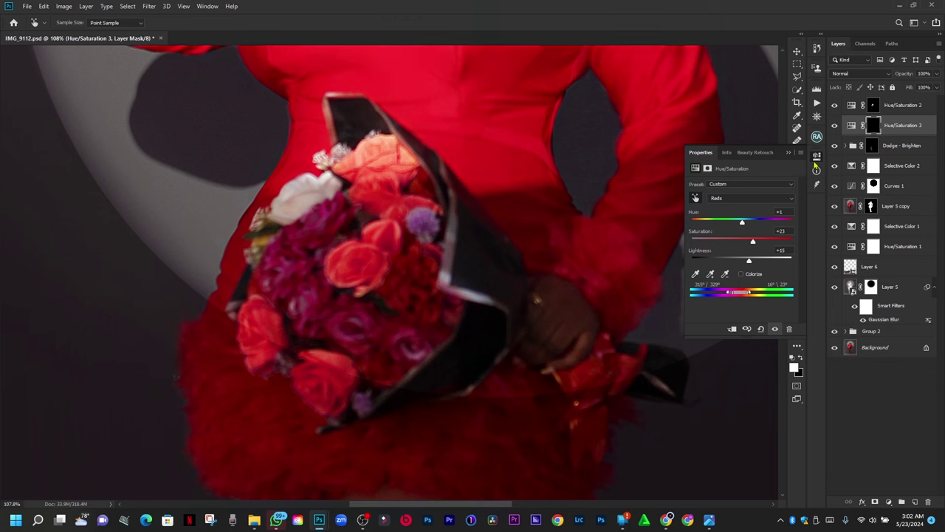
click(788, 153)
click(797, 180)
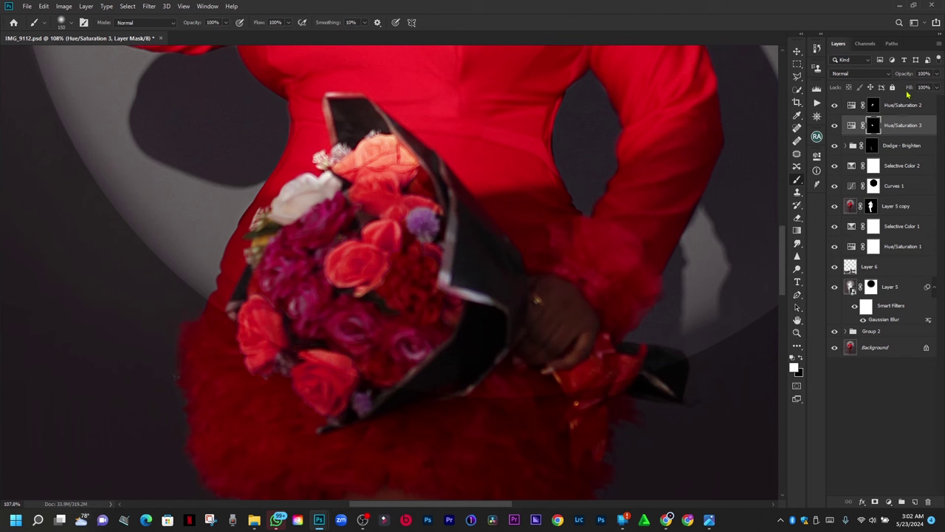
Step: Examine the recoloured bouquet against the whole portrait and up close
click(874, 107)
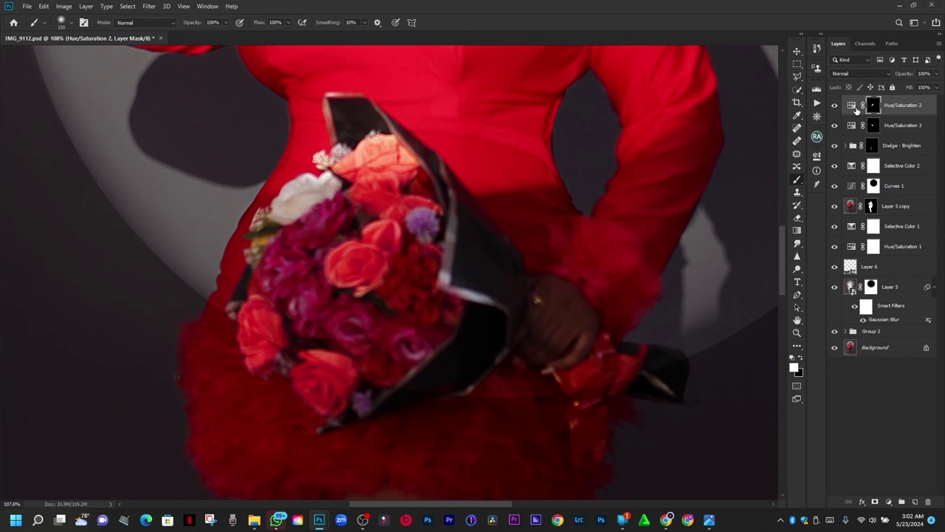
click(856, 108)
scroll(504, 286, down, 5)
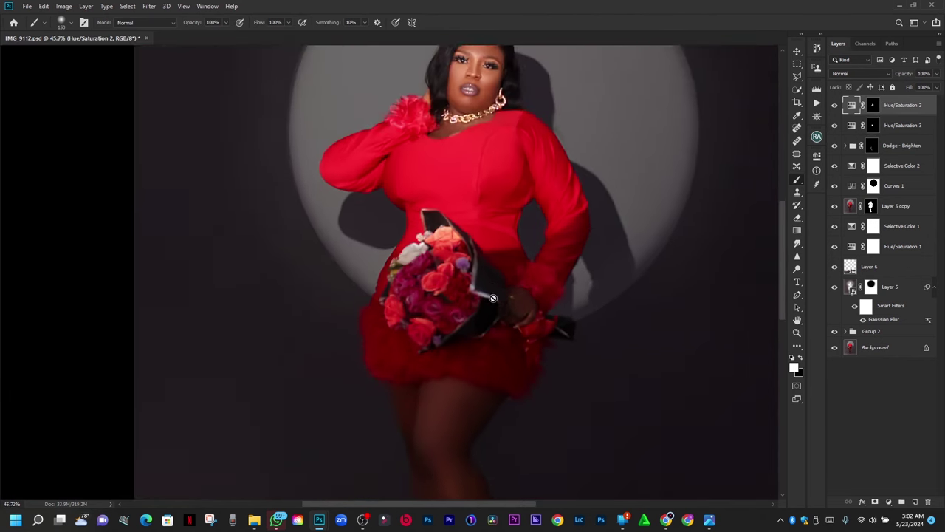
scroll(494, 298, down, 2)
scroll(493, 298, down, 2)
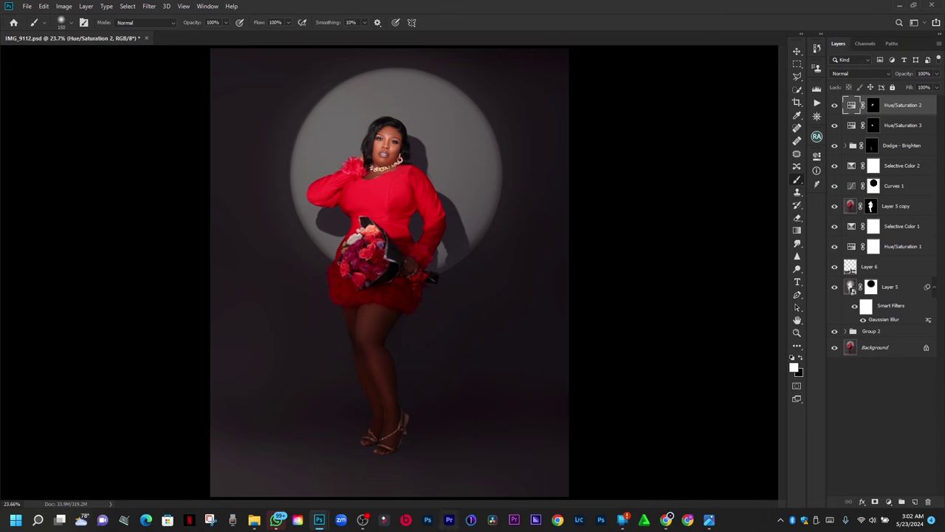
scroll(423, 368, down, 1)
scroll(379, 323, up, 8)
drag(320, 225, 368, 314)
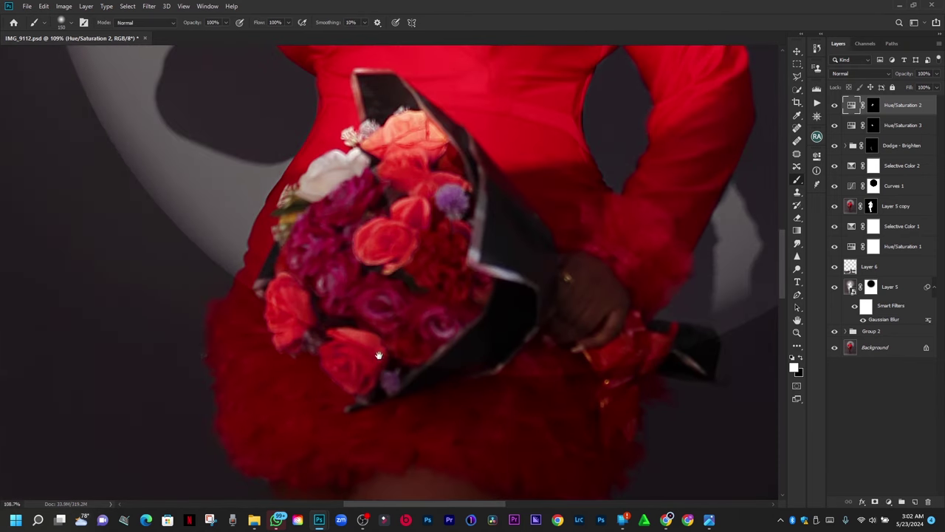
Step: Turn the magenta roses red by setting the Reds of Hue/Saturation 3 to Hue +12 and Saturation +71
double_click(851, 126)
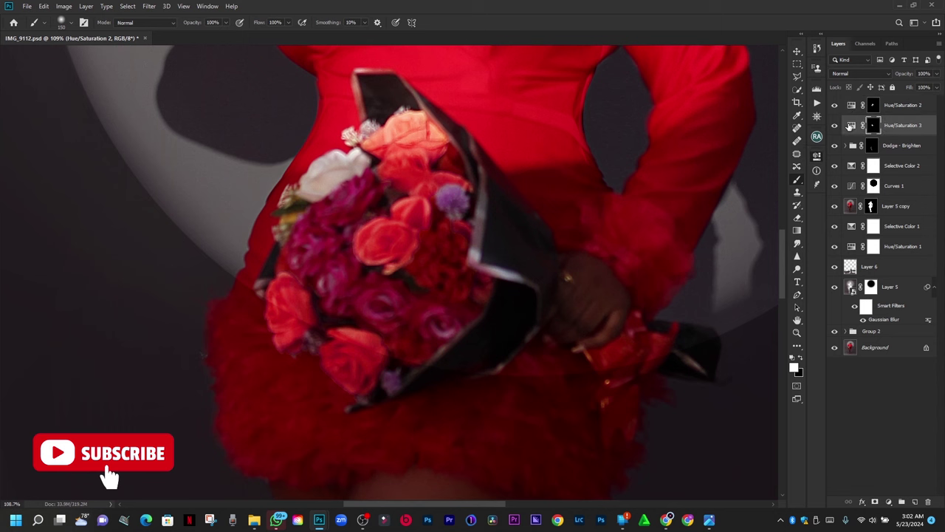
click(742, 198)
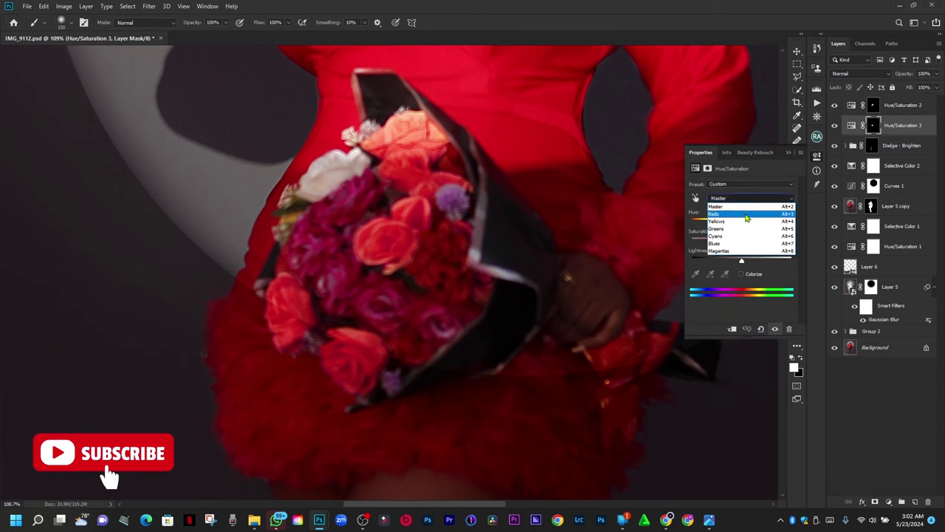
click(747, 214)
mouse_move(753, 242)
mouse_down()
mouse_move(780, 246)
mouse_move(725, 225)
mouse_move(749, 226)
mouse_up()
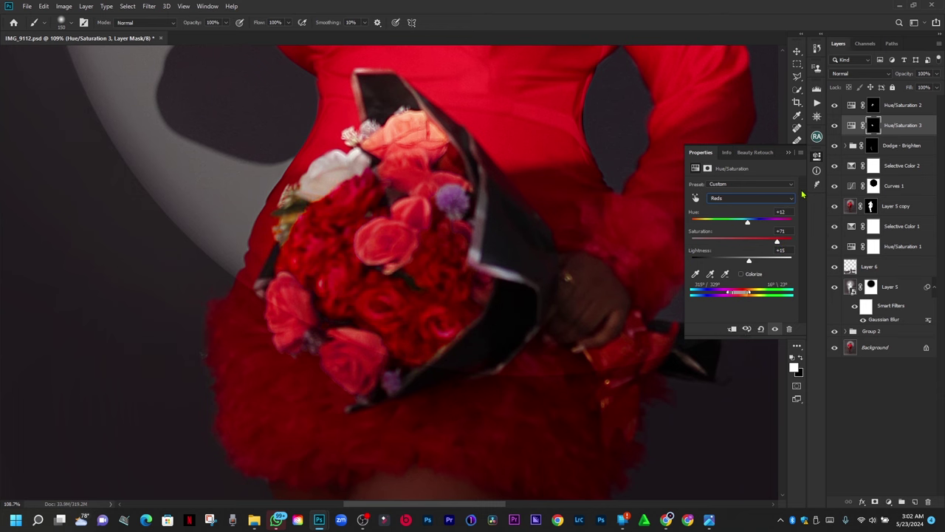
Step: Toggle the visibility of Hue/Saturation 2 to compare the bouquet before and after in the full portrait
key(ctrl+0)
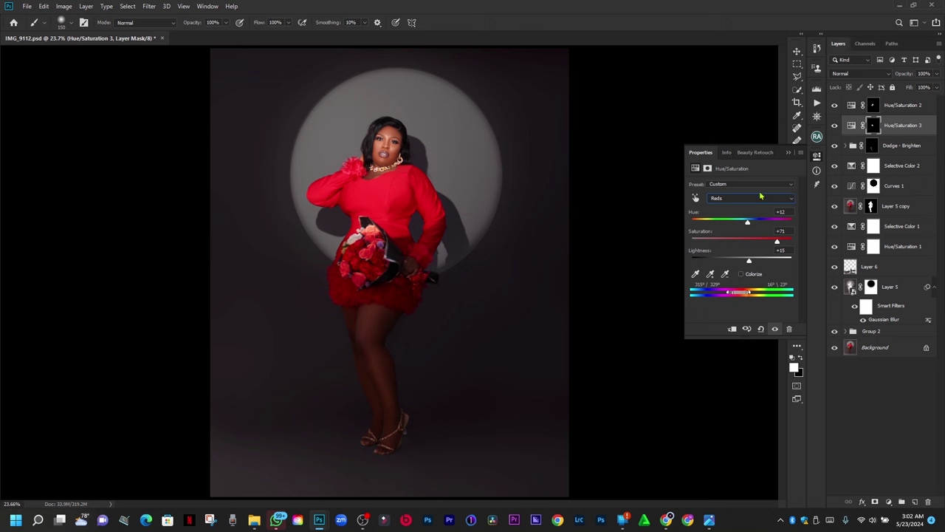
click(787, 153)
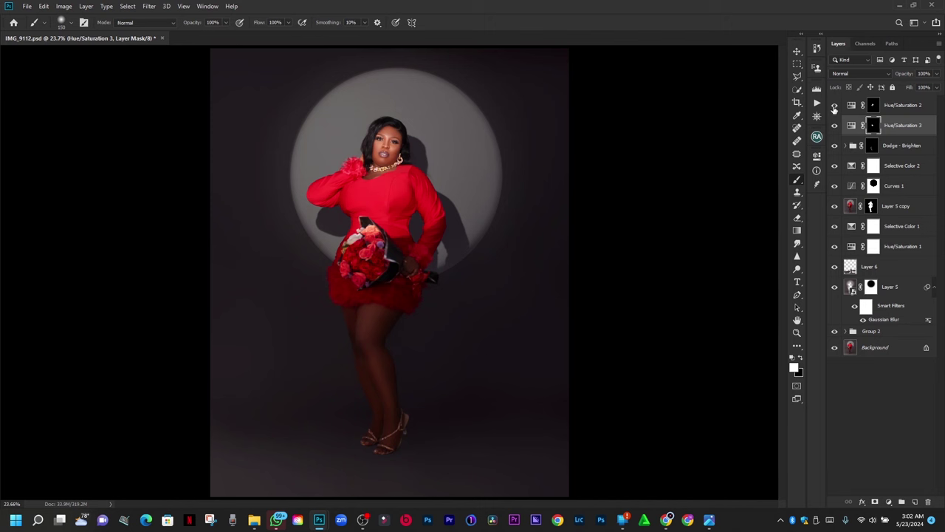
click(834, 106)
click(835, 105)
click(834, 106)
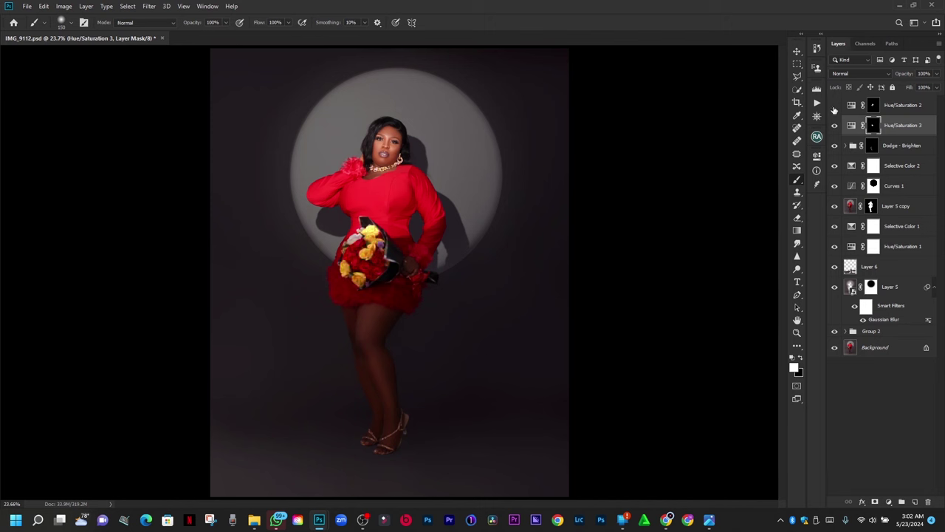
click(834, 106)
Step: Deepen the recoloured yellow roses by setting the Yellows of Hue/Saturation 2 to Saturation +50 and Lightness -56
double_click(852, 106)
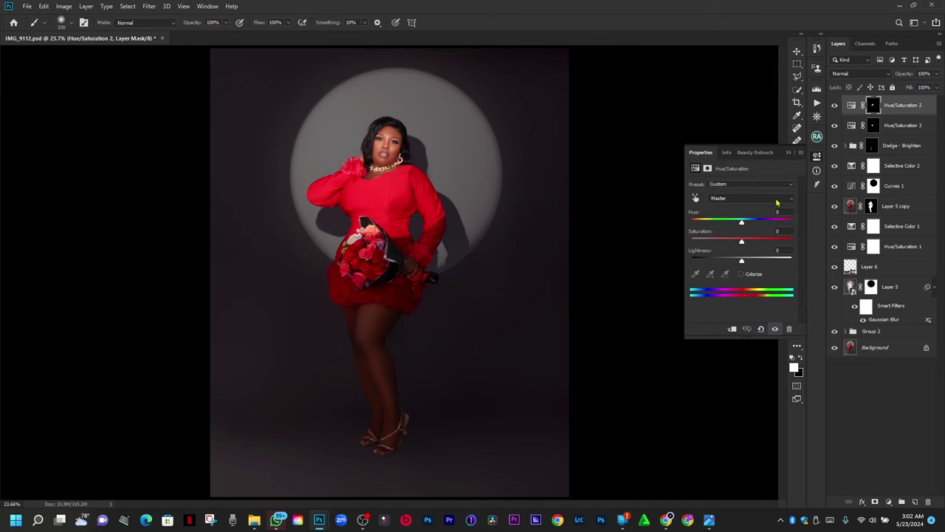
click(777, 199)
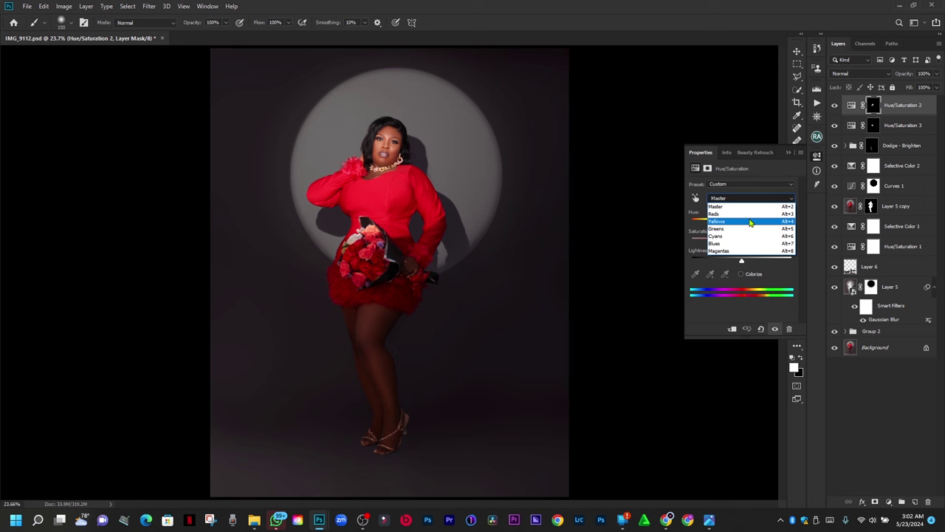
click(749, 221)
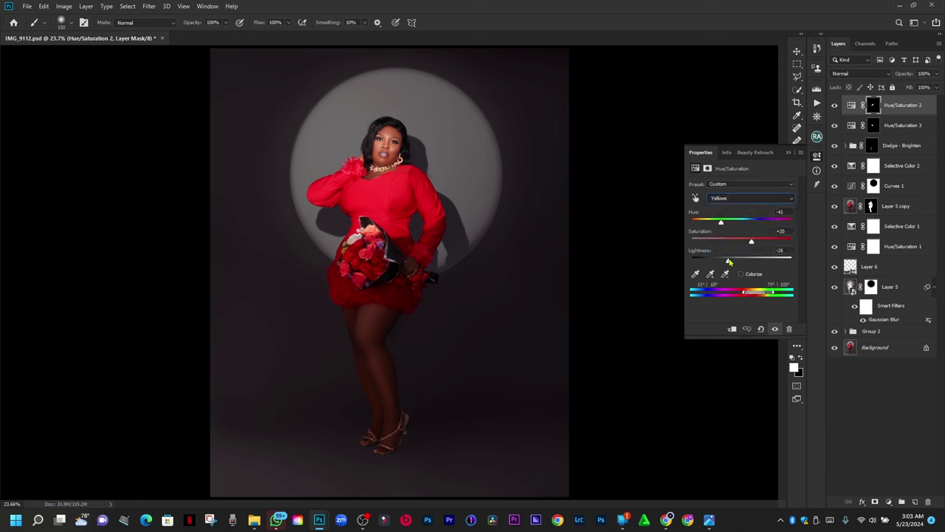
drag(728, 262, 714, 262)
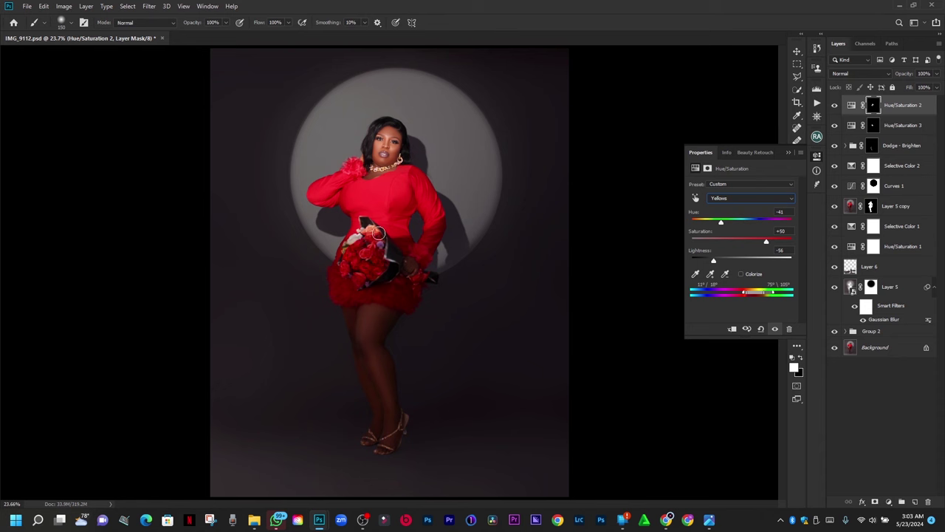
Step: Try to adjust the lower limit of the Yellows range in Hue/Saturation 2 with the Add to Sample eyedropper active
scroll(376, 233, up, 5)
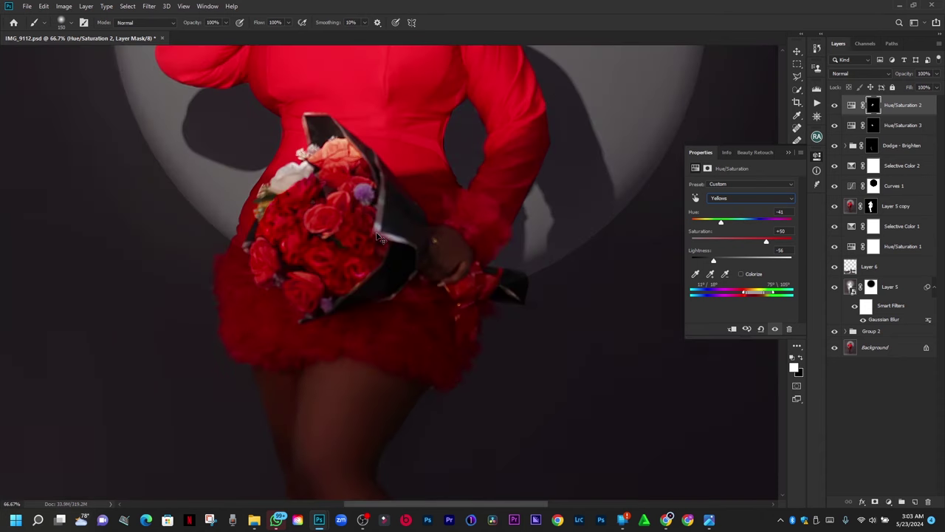
scroll(376, 234, up, 3)
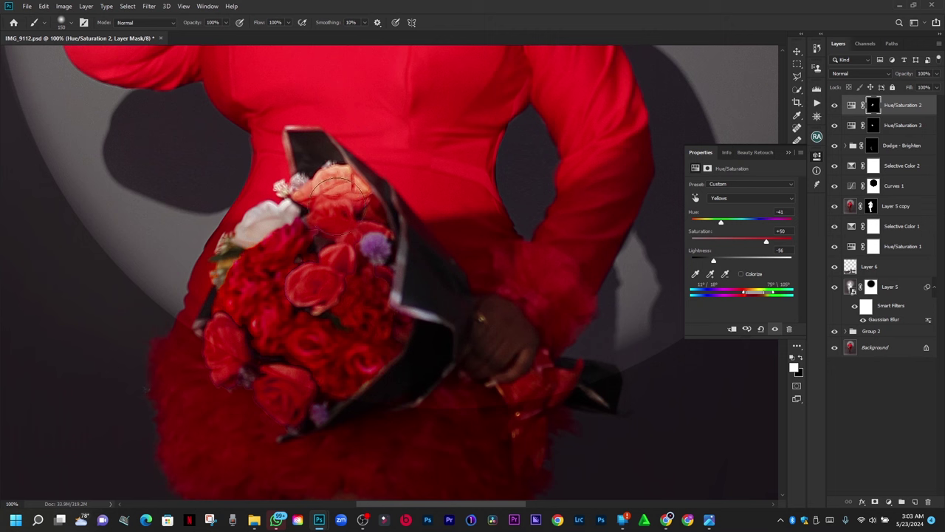
click(711, 275)
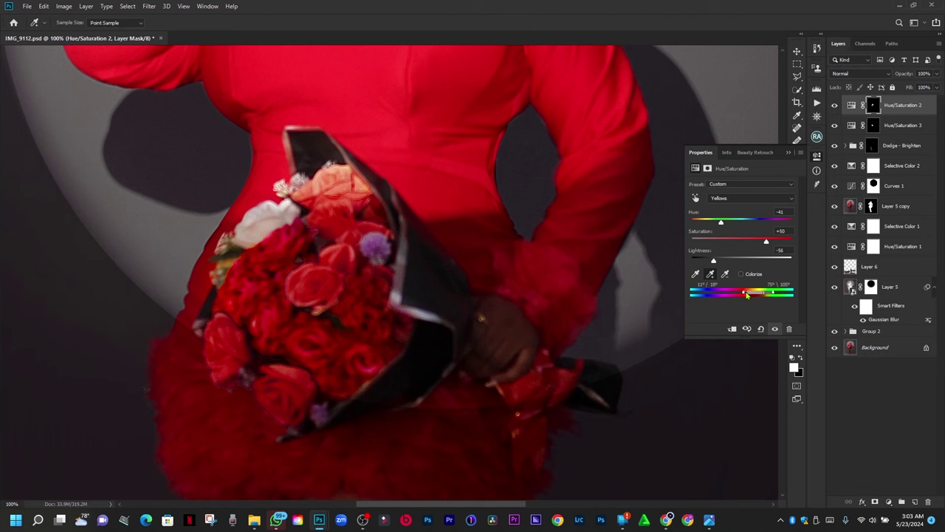
mouse_move(746, 294)
mouse_down()
mouse_move(785, 294)
mouse_move(749, 293)
mouse_up()
Step: Undo and redo the latest Hue/Saturation 2 changes to compare the roses before and after
key(ctrl+z)
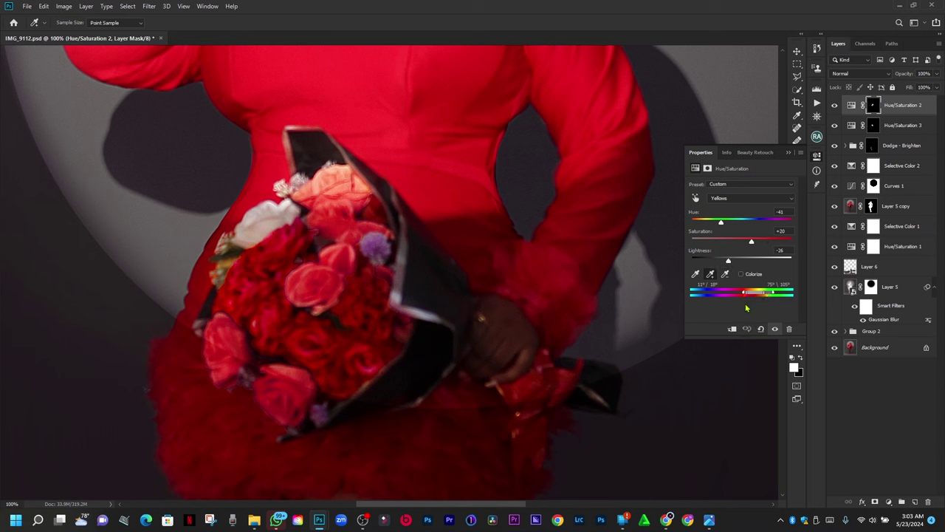
key(ctrl+shift+z)
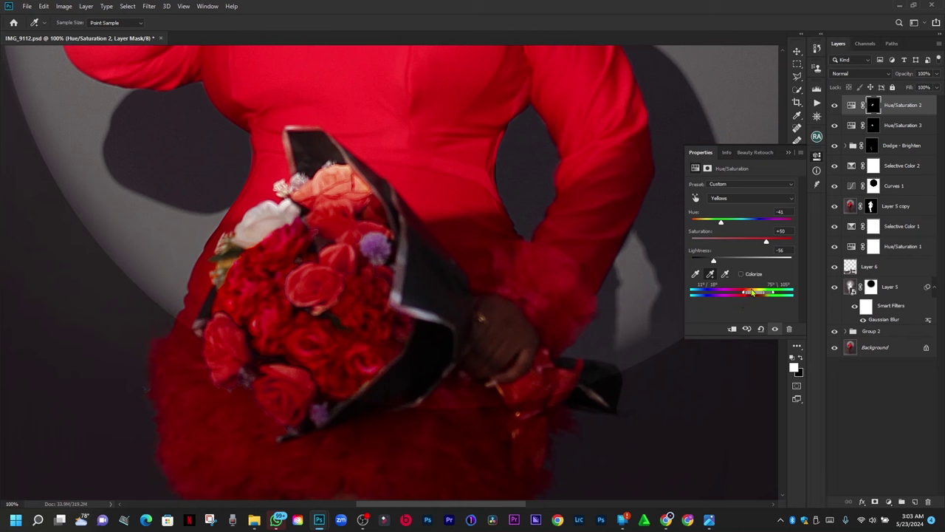
click(751, 325)
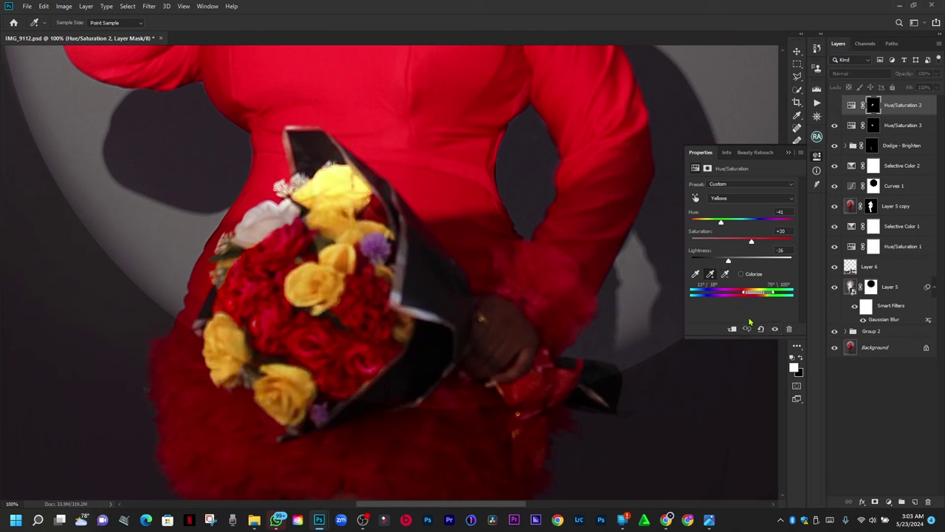
click(751, 324)
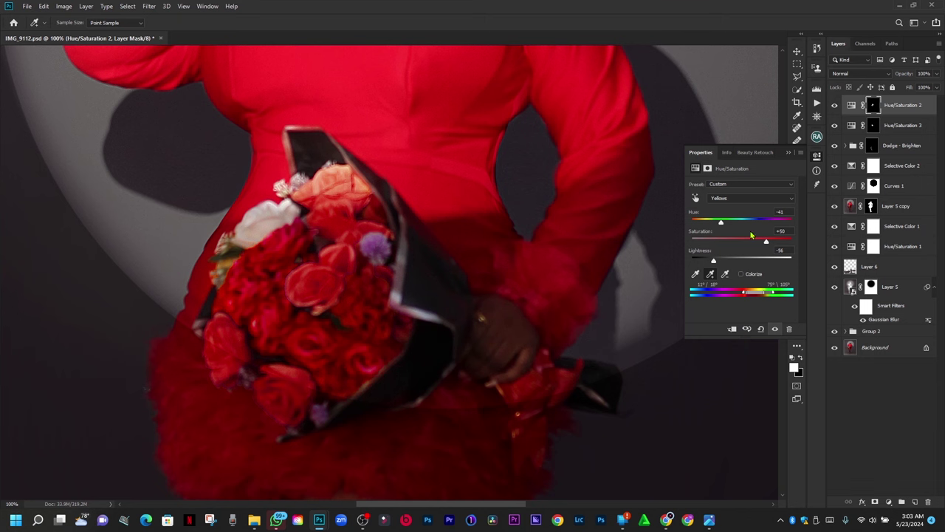
Step: Close the adjustment's properties and fit the whole portrait in view to review the bouquet
click(787, 153)
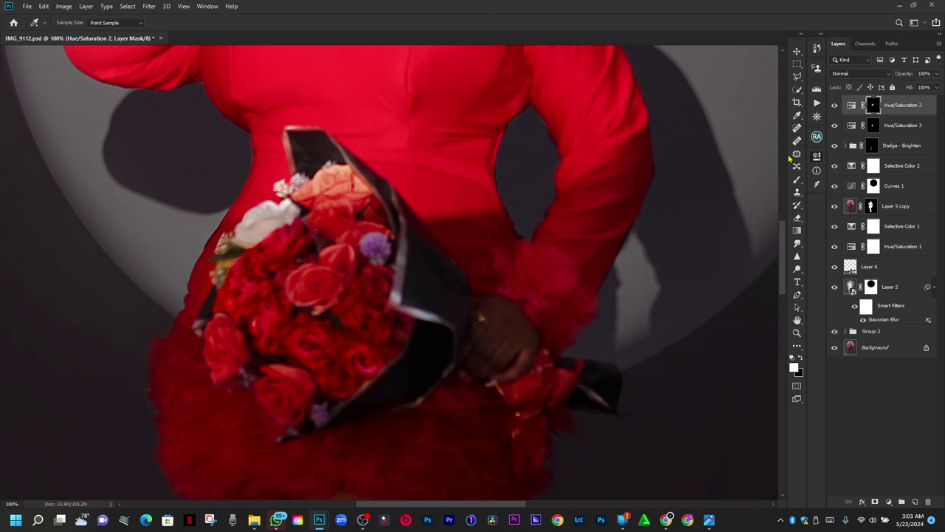
key(ctrl+0)
right_click(445, 241)
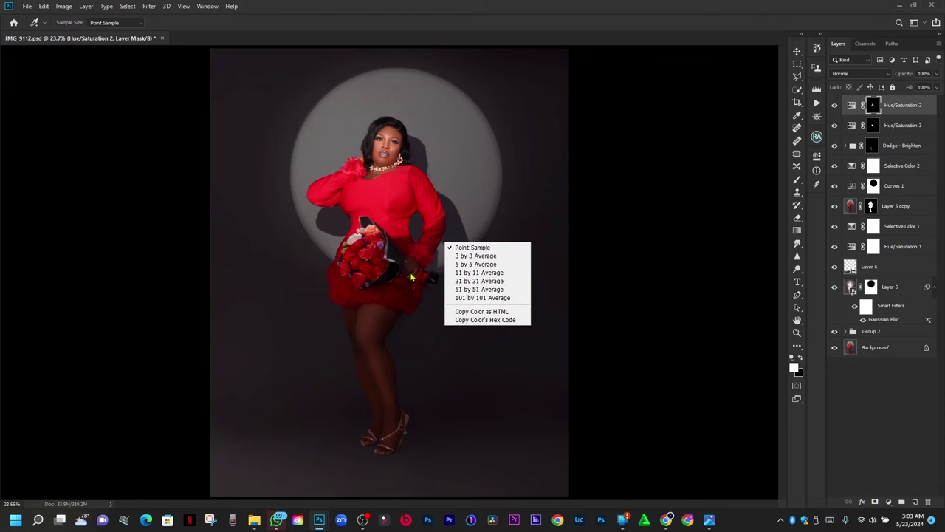
Step: Add a Curves adjustment above Hue/Saturation 2 and darken the midtones with a point at Input 162, Output 114
click(612, 198)
scroll(362, 227, up, 5)
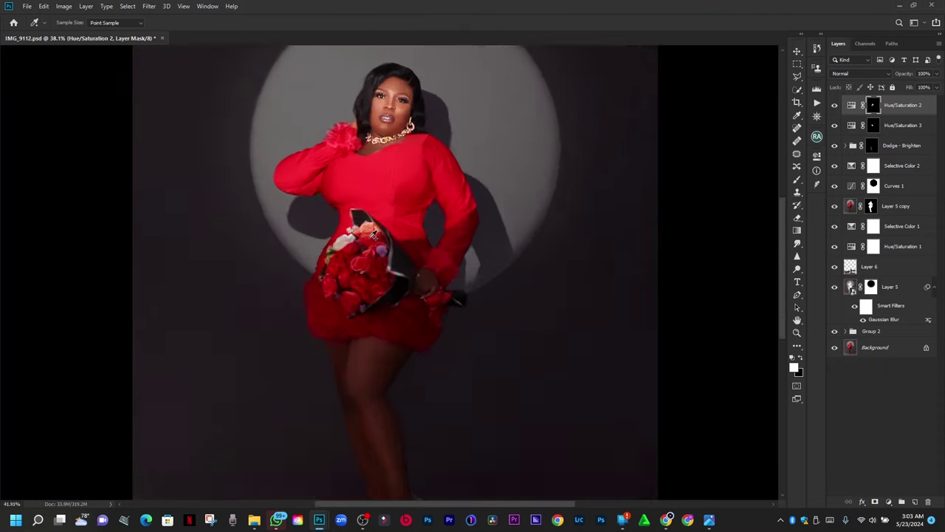
scroll(362, 227, up, 3)
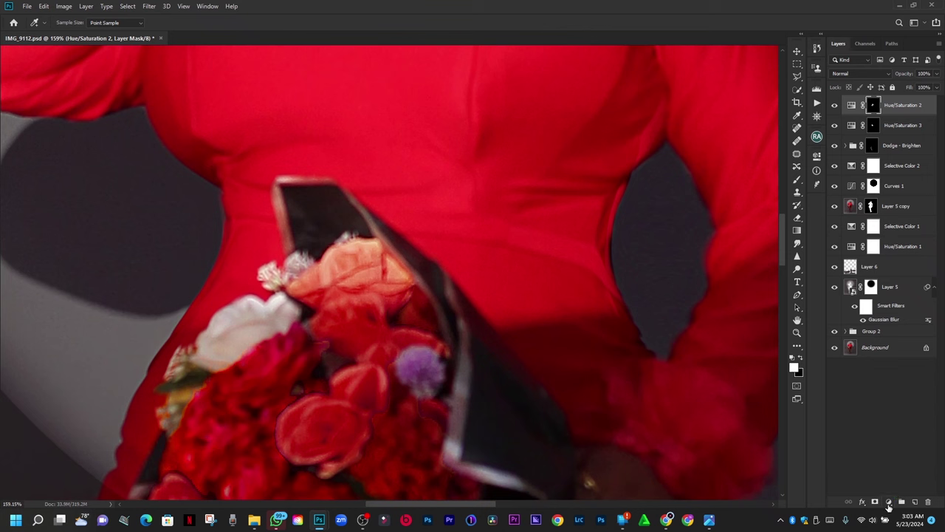
click(889, 501)
click(902, 381)
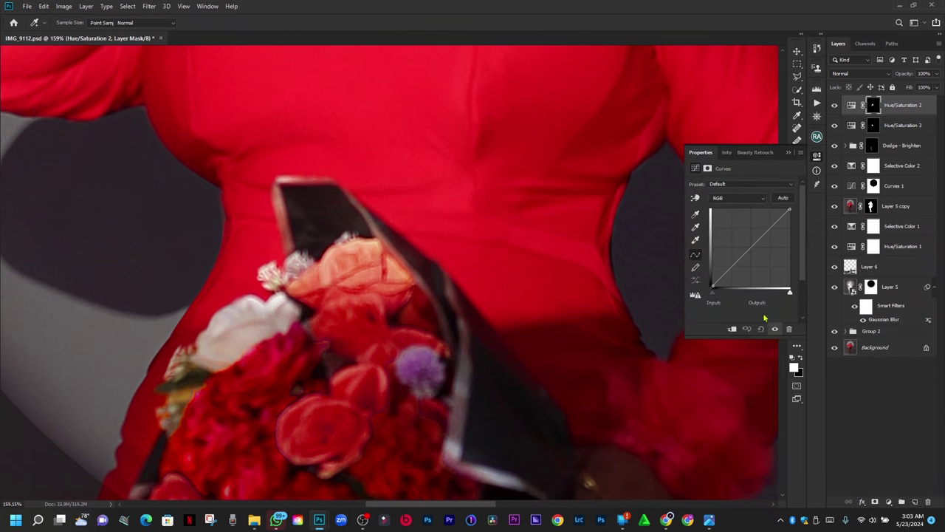
drag(762, 249, 761, 252)
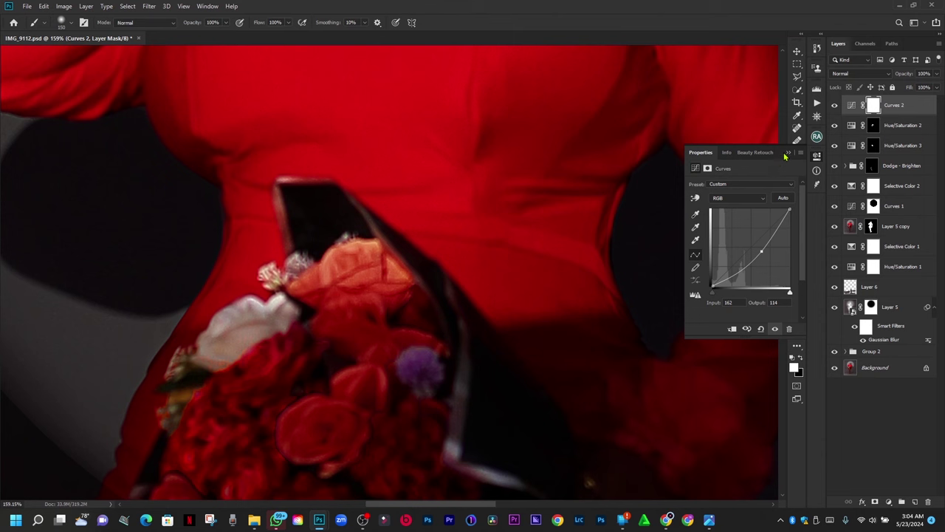
click(787, 153)
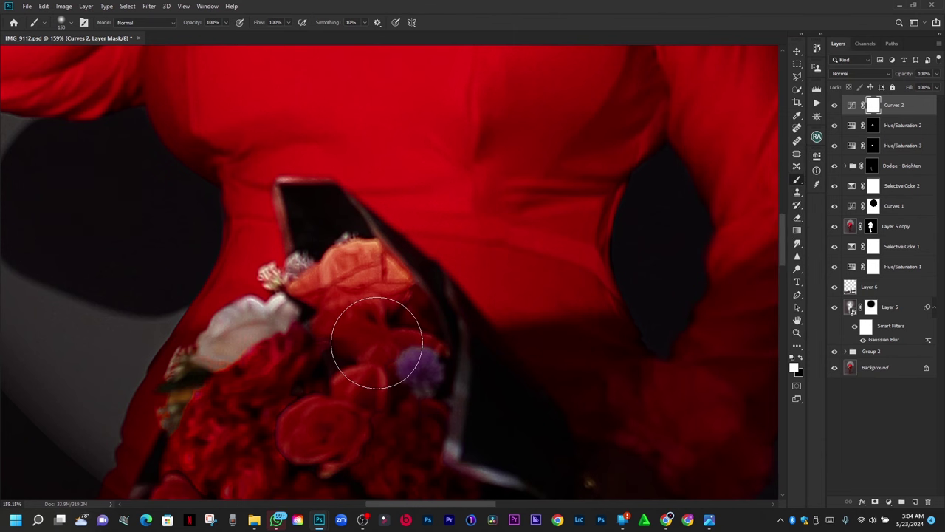
Step: Invert the Curves 2 mask and paint the darkening onto the orange rose at the bouquet's top with an 80 px white brush
key(ctrl+i)
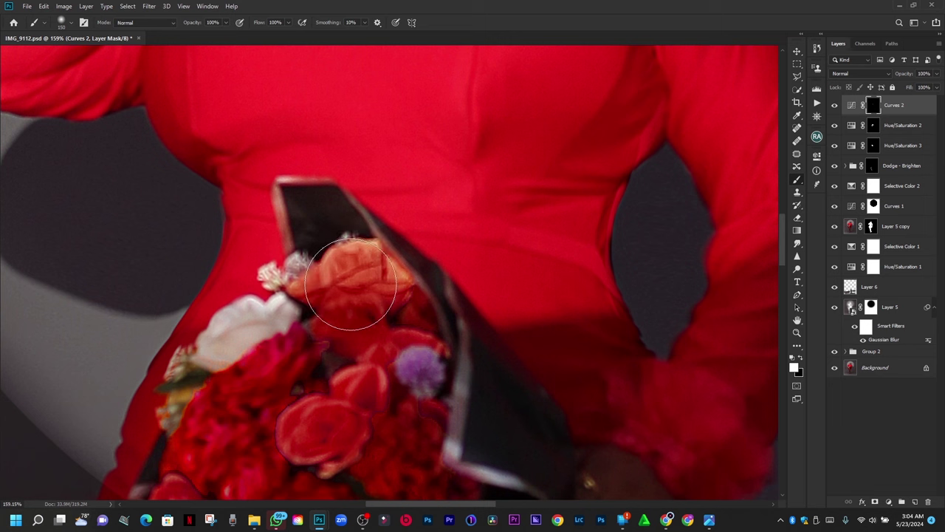
key(bracketleft)
key(bracketleft)
key(bracketleft)
mouse_move(373, 273)
mouse_down()
mouse_move(332, 289)
mouse_move(317, 283)
mouse_move(363, 270)
mouse_up()
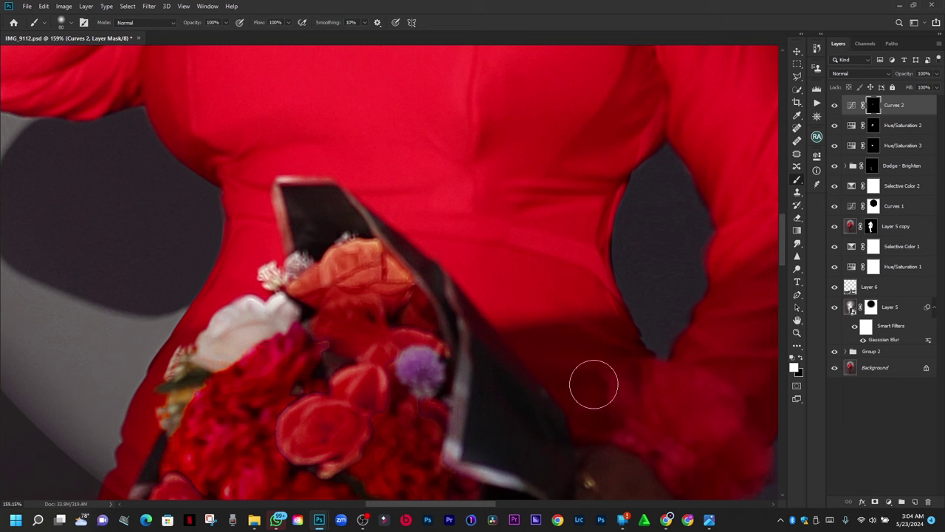
Step: Add a Hue/Saturation adjustment above Curves 2 and set its Reds saturation to -8 with the on-image adjustment tool on the orange rose
click(890, 502)
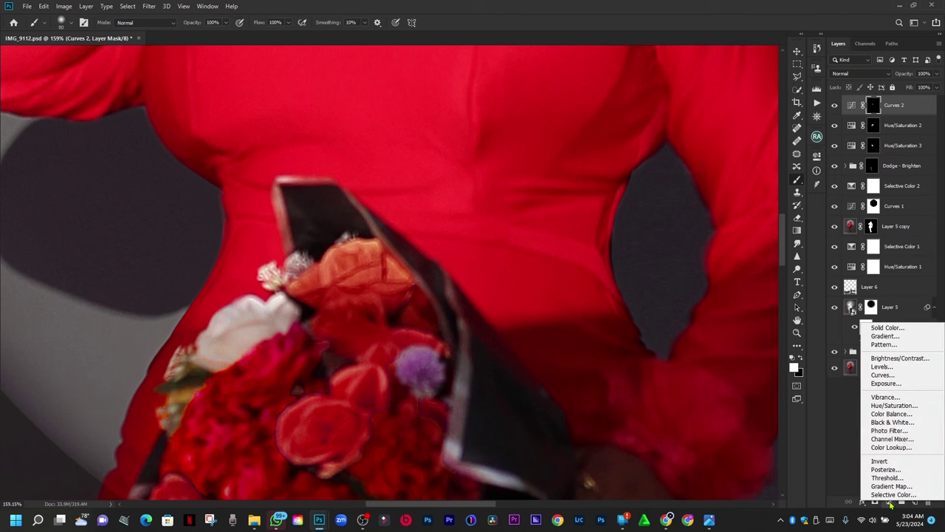
click(905, 409)
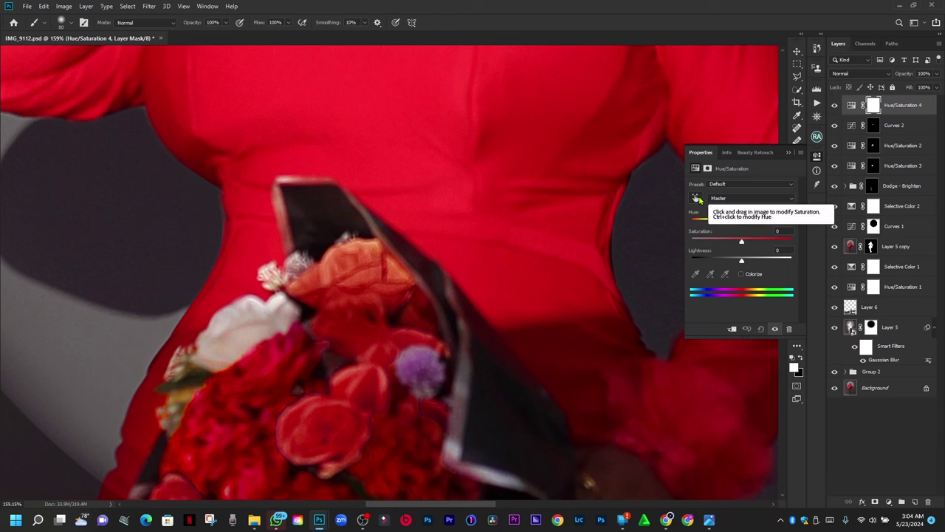
click(695, 198)
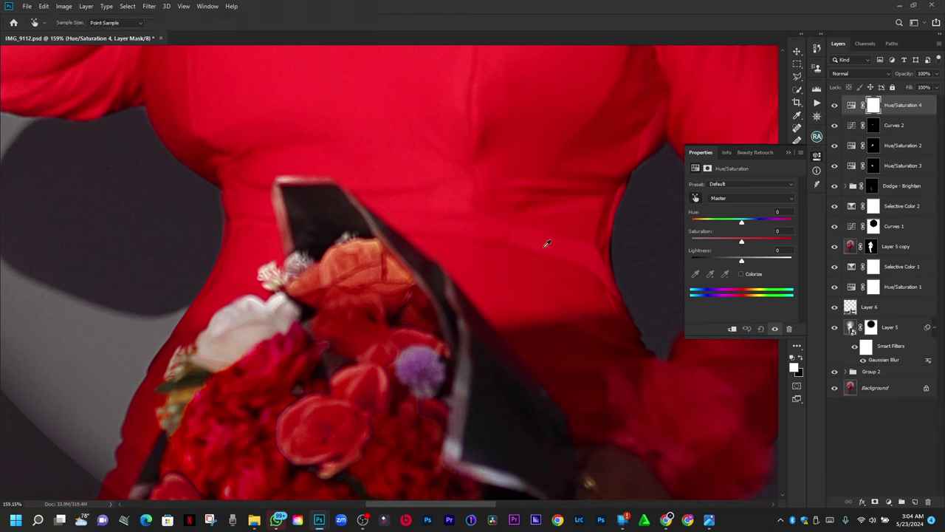
click(379, 241)
mouse_move(373, 242)
mouse_down()
mouse_move(379, 261)
mouse_move(378, 247)
mouse_move(365, 249)
mouse_move(368, 238)
mouse_move(373, 243)
mouse_up()
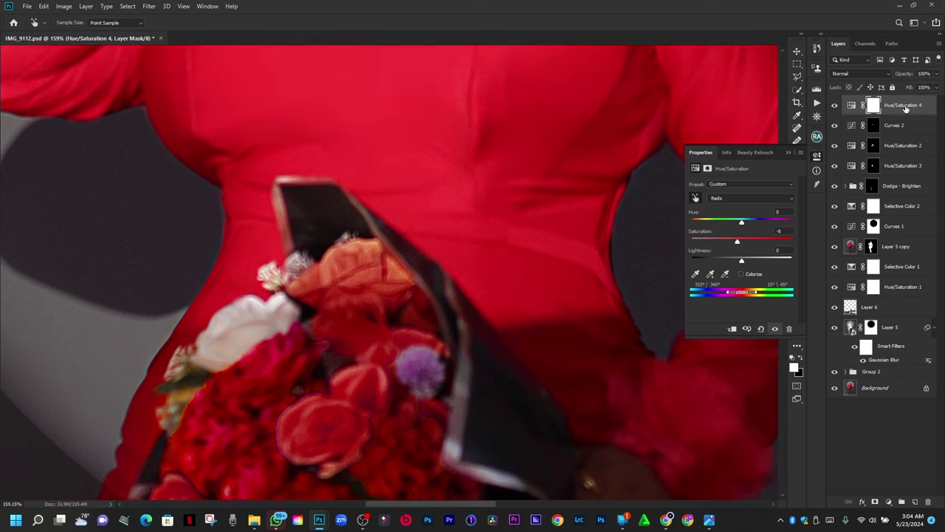
mouse_move(908, 107)
mouse_down()
mouse_move(916, 435)
mouse_move(934, 502)
mouse_up()
key(b)
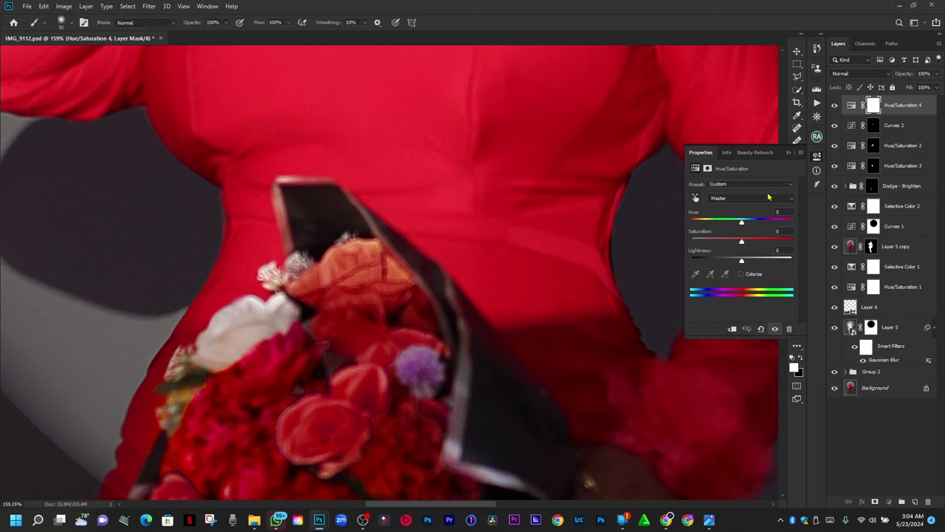
Step: Exaggerate the Yellows range of Hue/Saturation 4 with Saturation +100 and Hue -134 to reveal the affected colours
click(742, 198)
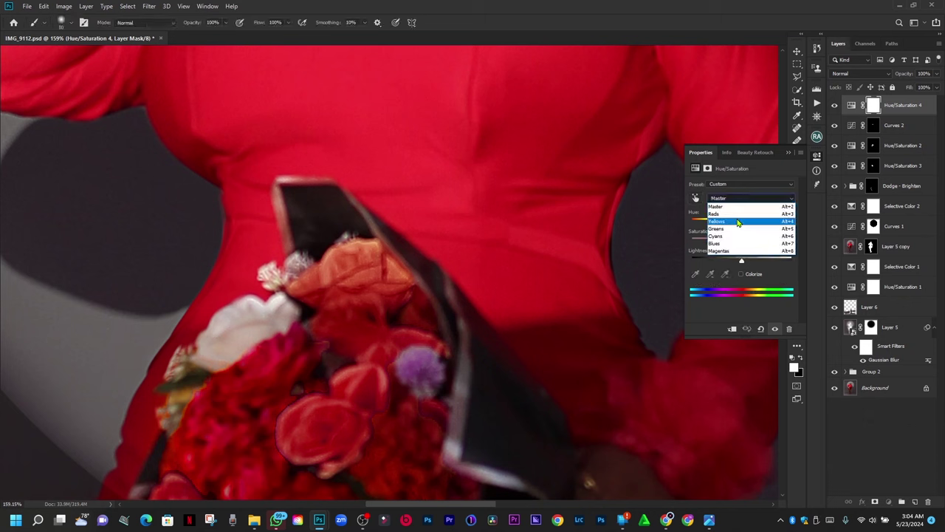
click(742, 221)
drag(742, 240, 812, 236)
key(backslash)
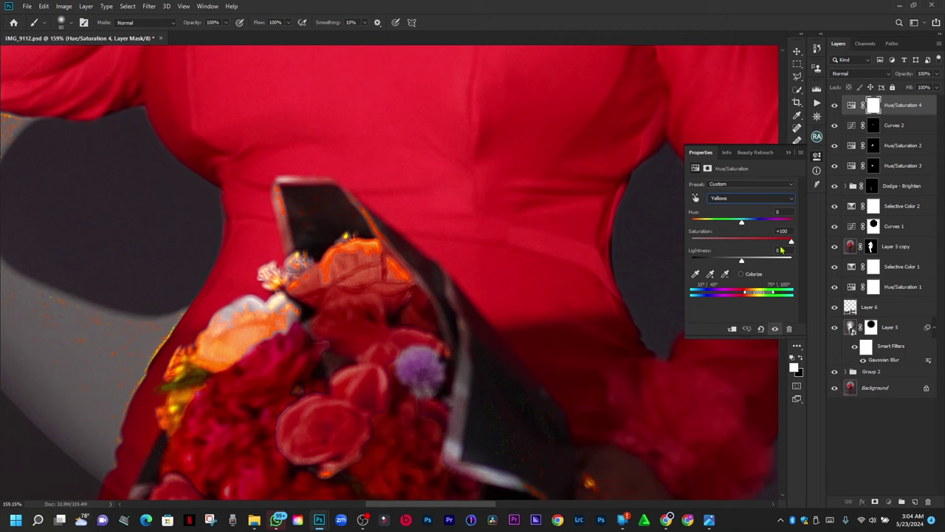
key(backslash)
drag(741, 224, 702, 230)
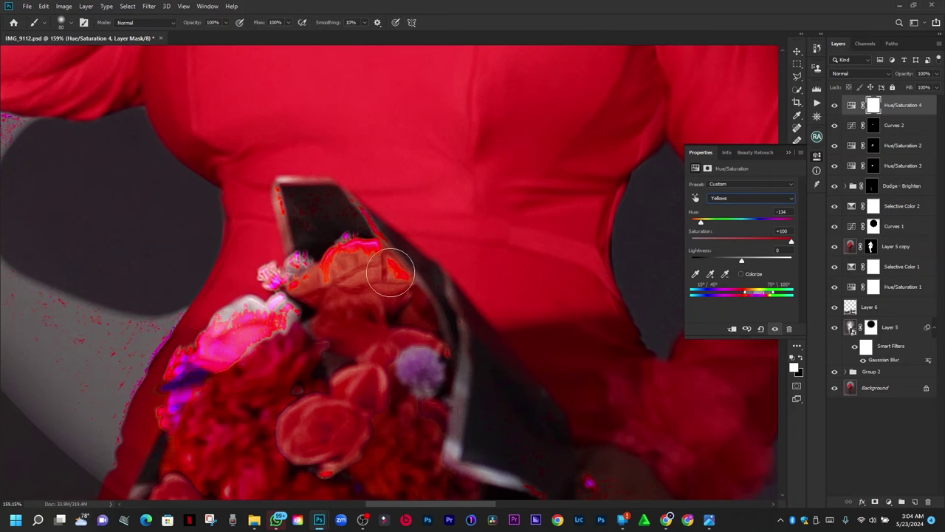
Step: Extend the Yellows range by adding a sample from the orange rose, and set Hue to -9 and Saturation to +32
click(710, 274)
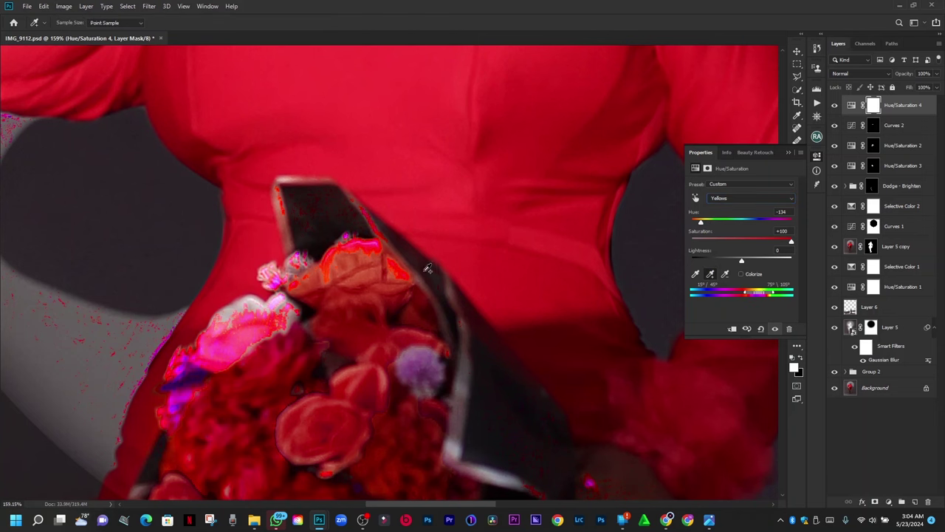
click(370, 268)
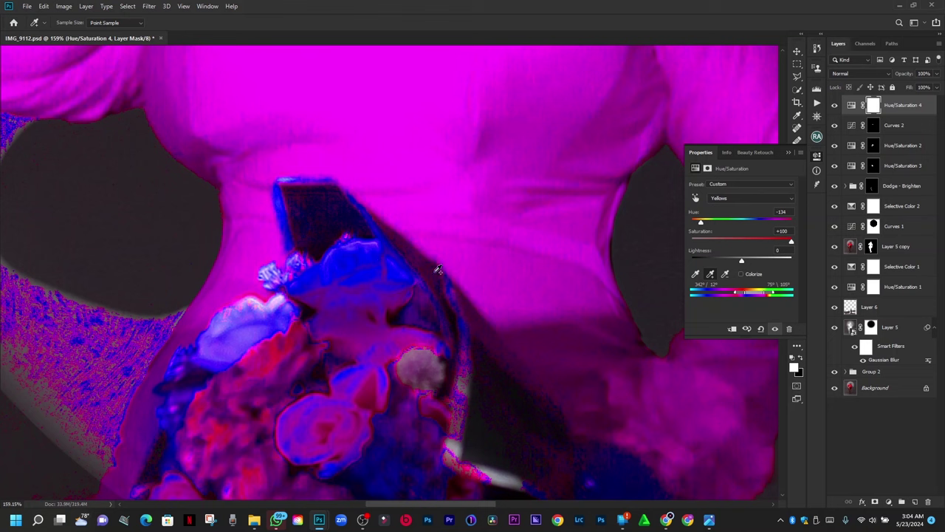
drag(776, 247, 738, 227)
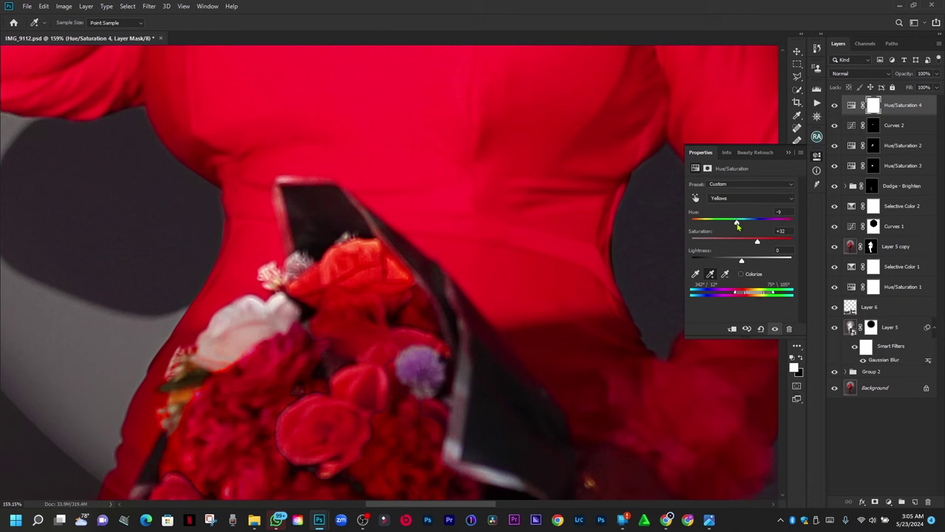
Step: Invert the Hue/Saturation 4 mask and paint the red shift onto the orange rose with the white brush
key(ctrl+i)
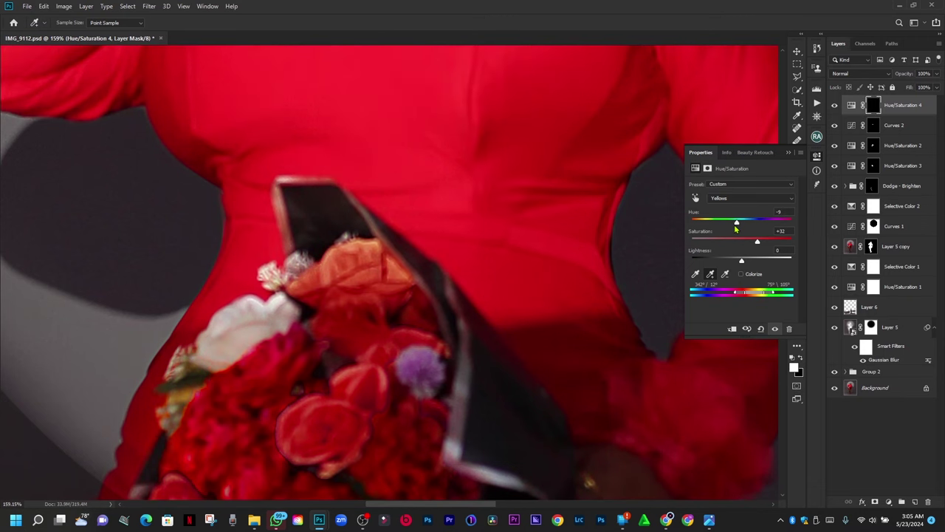
click(788, 153)
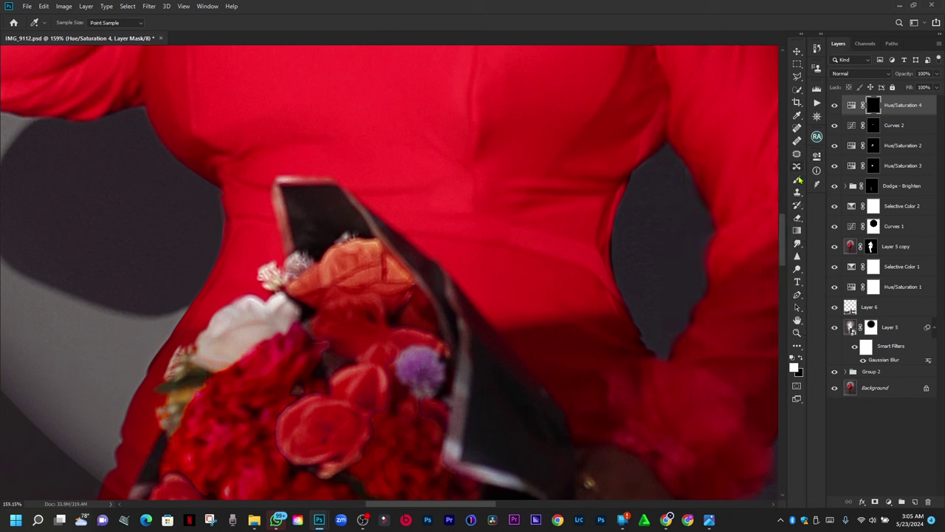
key(b)
mouse_move(367, 270)
mouse_down()
mouse_move(329, 279)
mouse_move(360, 259)
mouse_move(388, 276)
mouse_move(354, 264)
mouse_move(327, 276)
mouse_up()
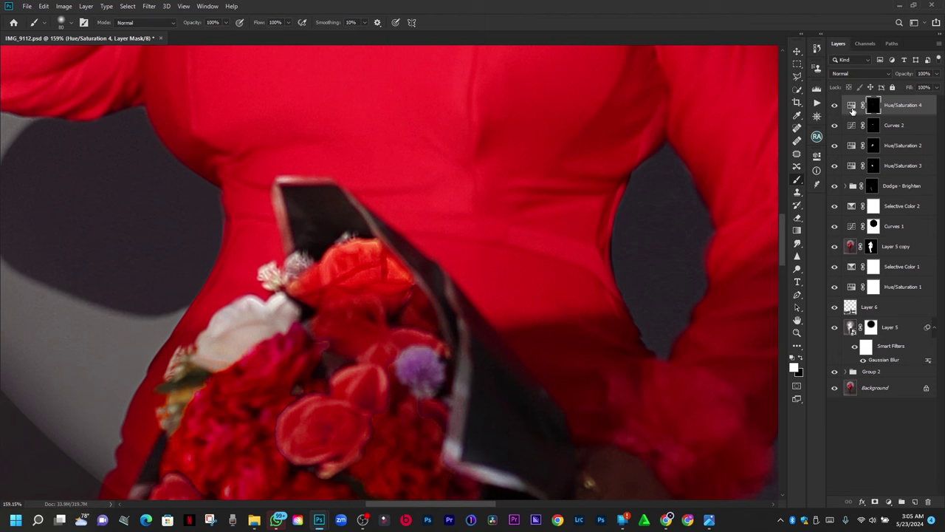
Step: Lower the Lightness in Hue/Saturation 4 to deepen the recoloured rose, and fit the whole portrait in view
double_click(852, 108)
drag(741, 264, 723, 263)
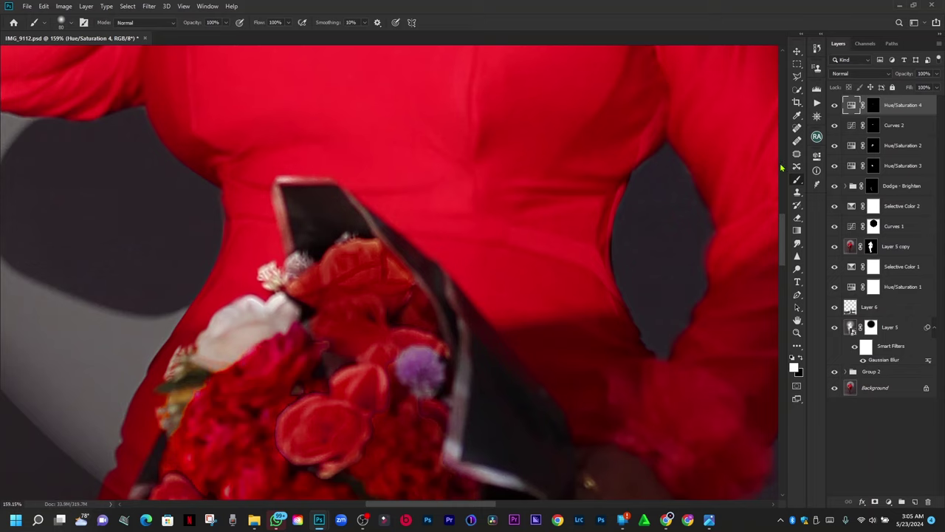
key(ctrl+0)
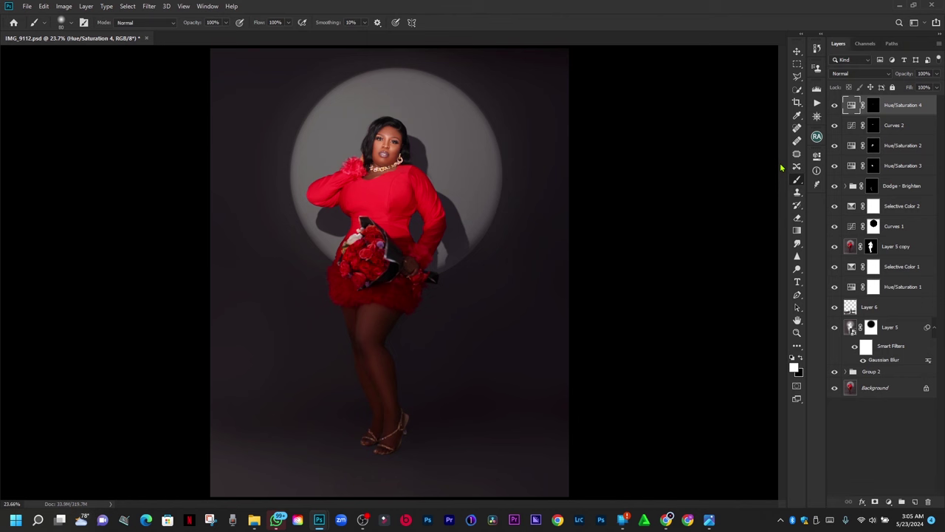
Step: Switch to File Explorer and open OVER 1K MYLOT SHOTZ KILLER STOCK IMAGES inside MYLOT STOCK BUNLES AND OVERLAYS on drive G
key(super+e)
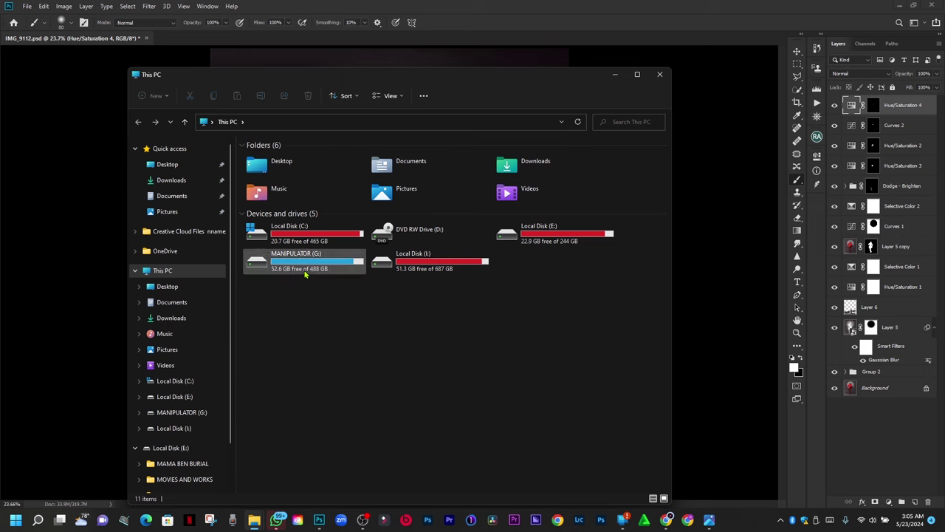
double_click(303, 264)
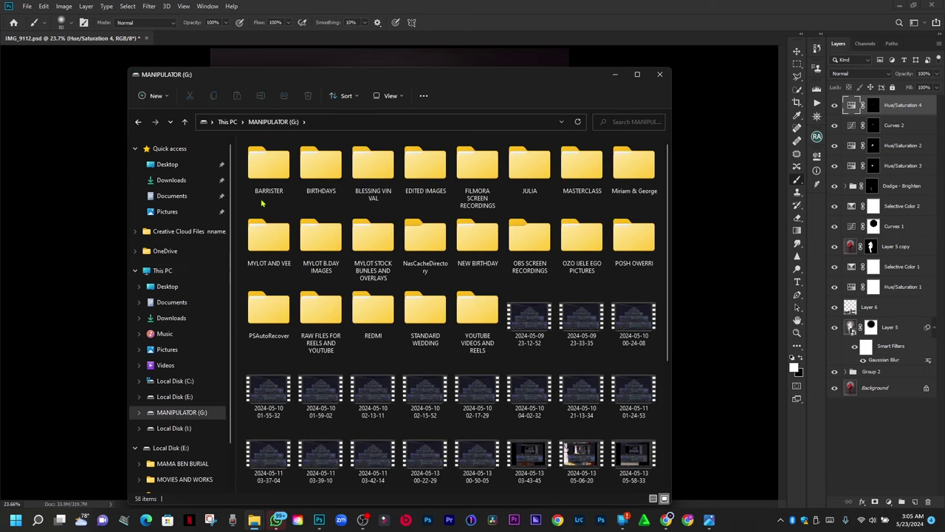
click(342, 256)
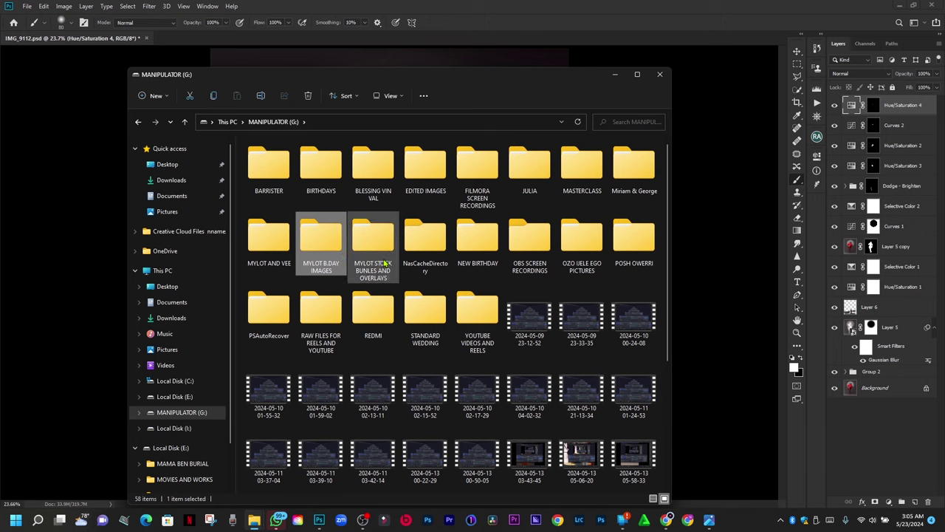
double_click(373, 243)
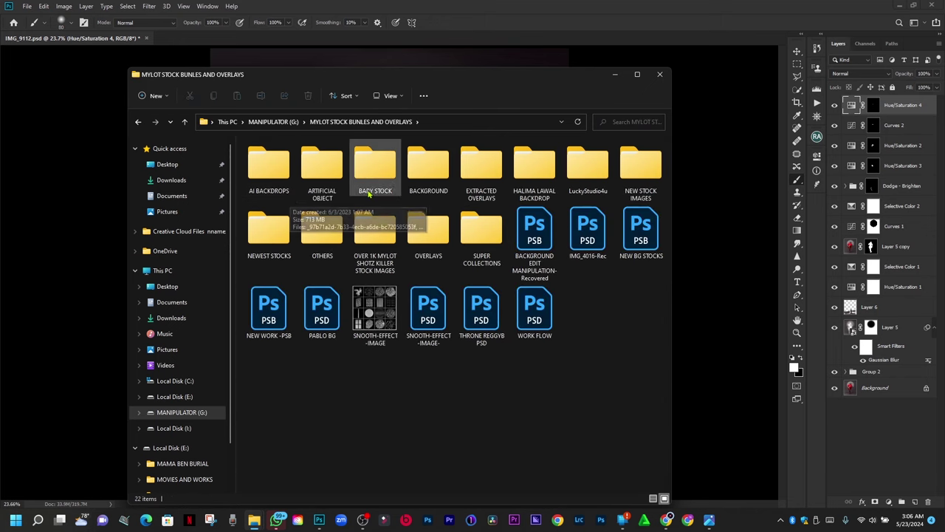
click(290, 195)
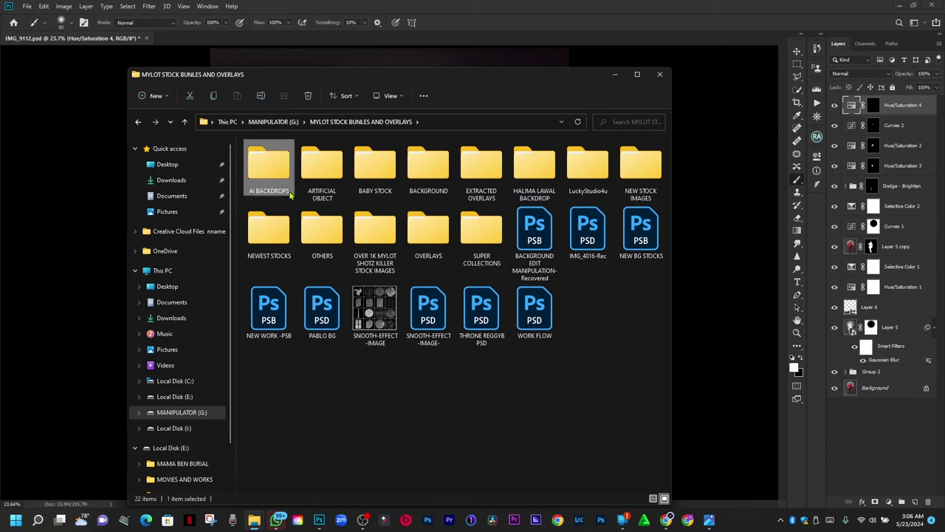
double_click(398, 236)
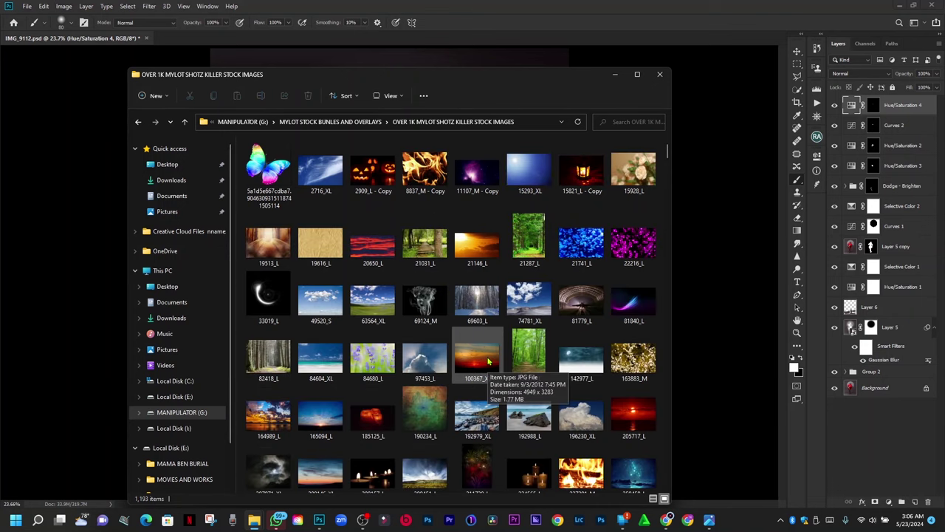
Step: Place the 190234_L texture image in the portrait with unchanged Camera Raw settings, and move its layer directly below Layer 5 copy
scroll(488, 360, down, 3)
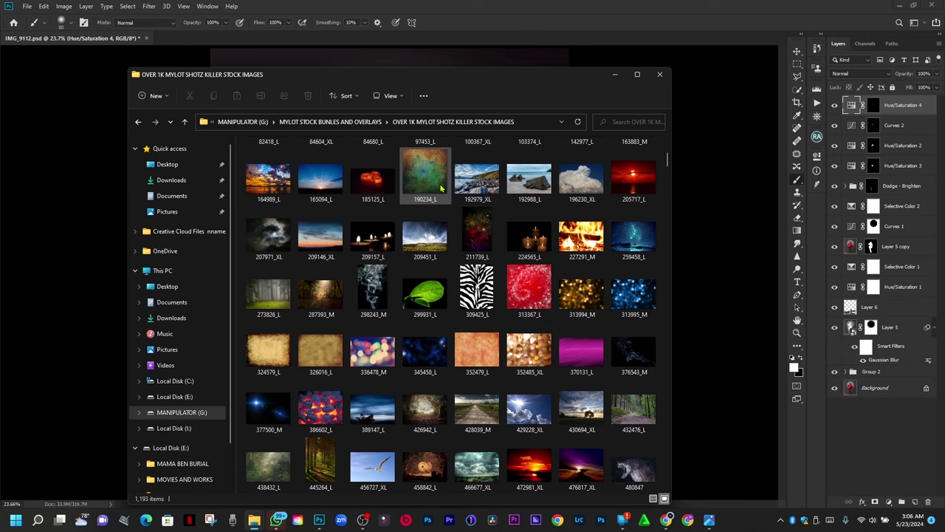
drag(441, 189, 84, 225)
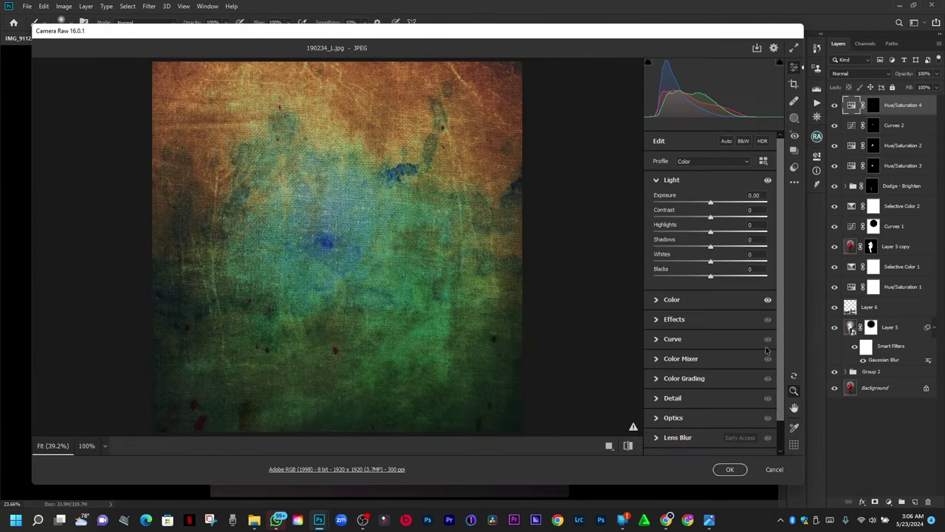
click(735, 468)
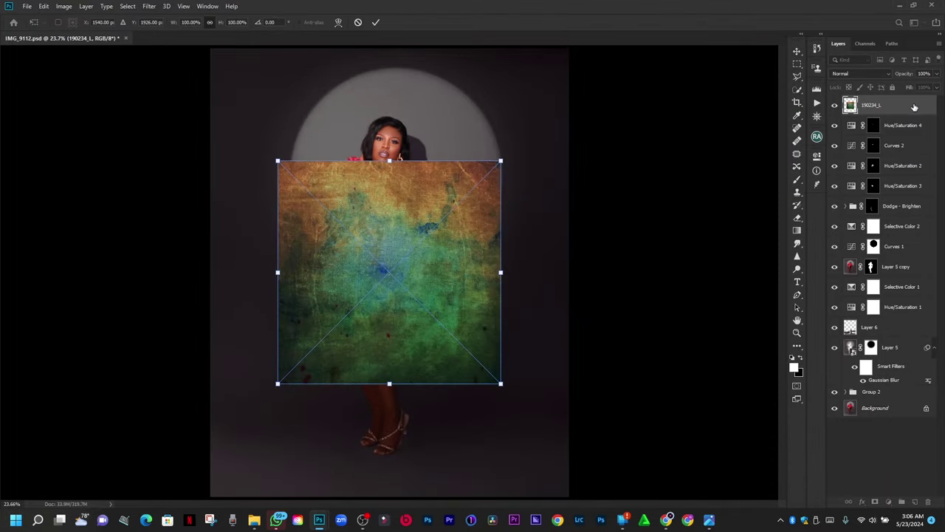
drag(919, 110, 915, 272)
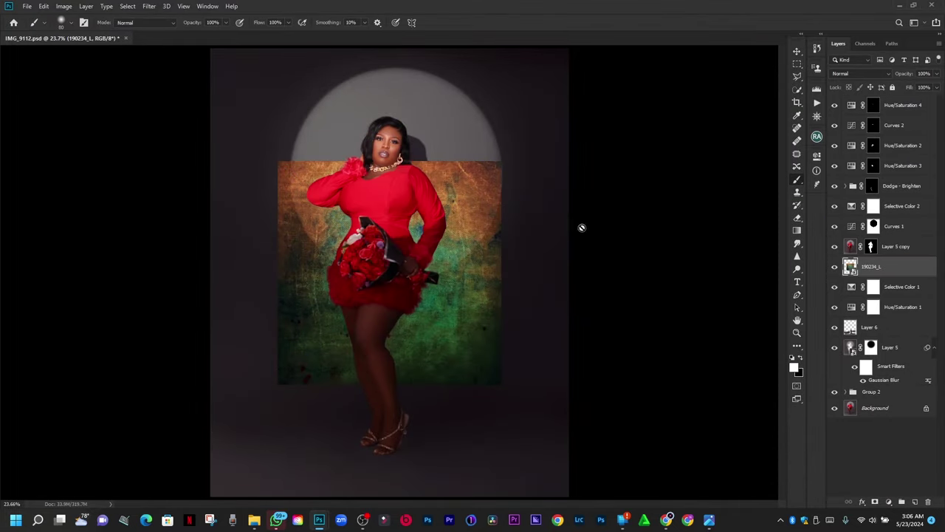
Step: Scale the 190234_L texture to about 162% and position it to cover the backdrop from the top edge down to the floor line
key(ctrl+t)
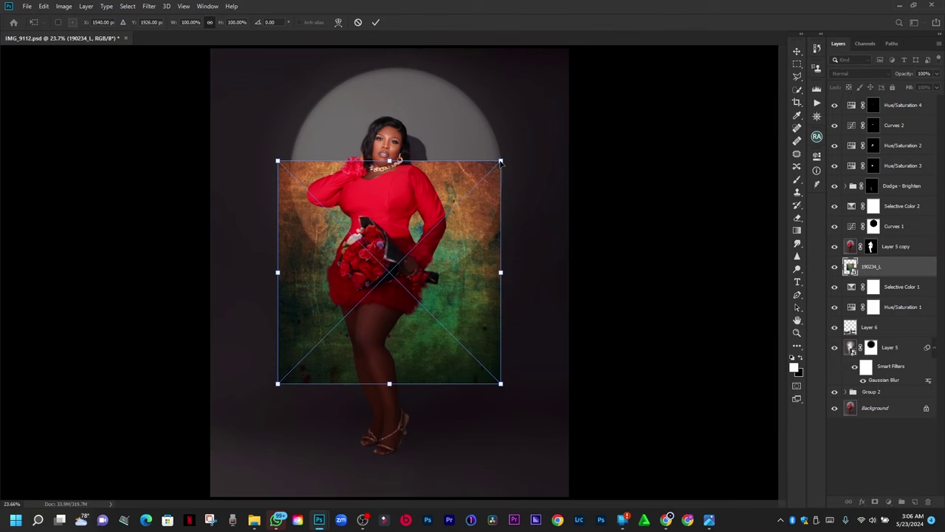
drag(501, 163, 593, 66)
drag(517, 194, 470, 178)
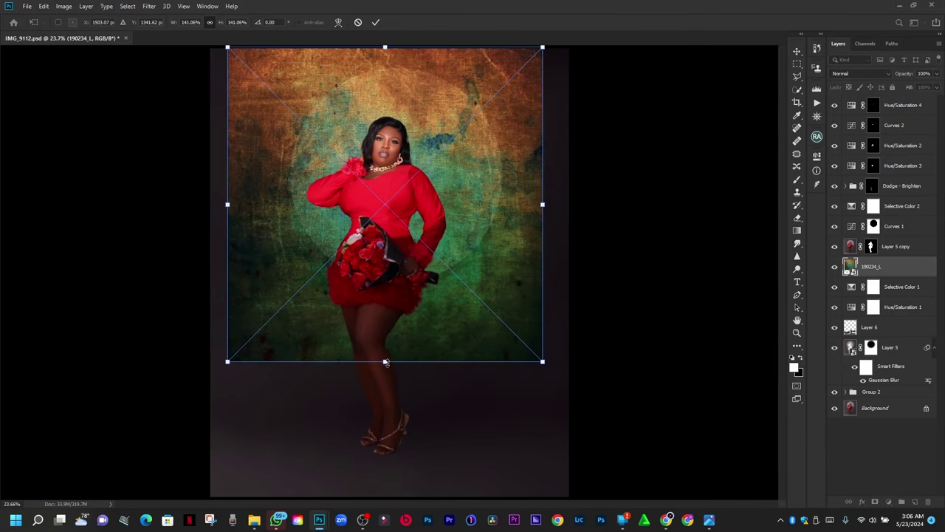
drag(385, 362, 385, 408)
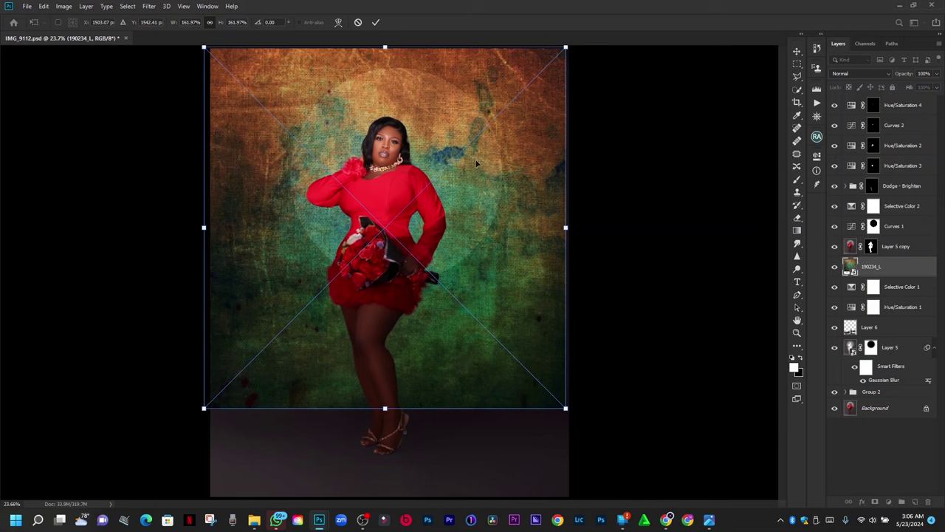
click(375, 22)
key(b)
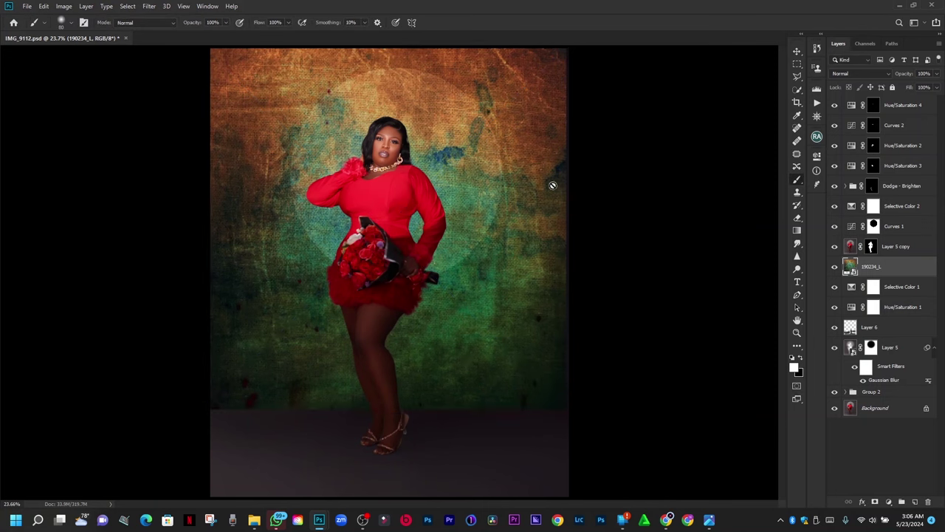
Step: Duplicate the 190234_L layer and move the copy down so it covers the floor beneath the woman
key(ctrl+j)
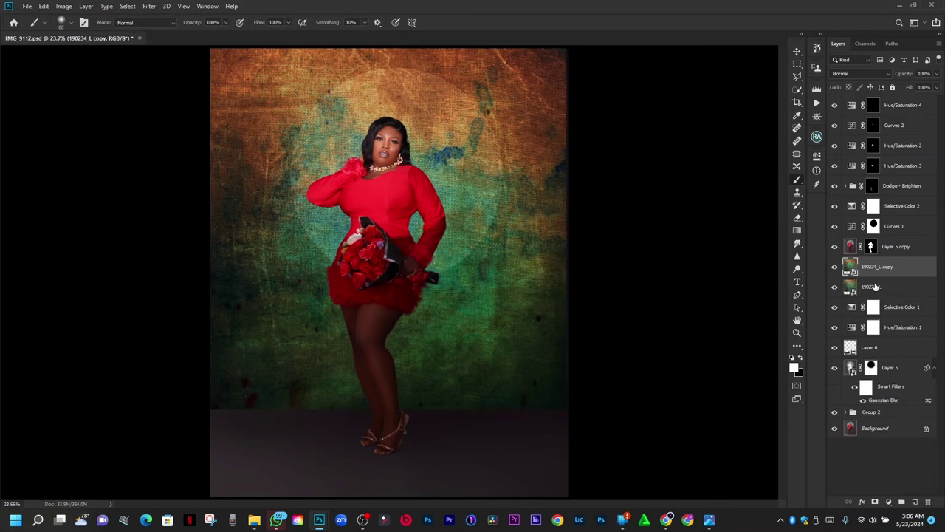
key(ctrl+t)
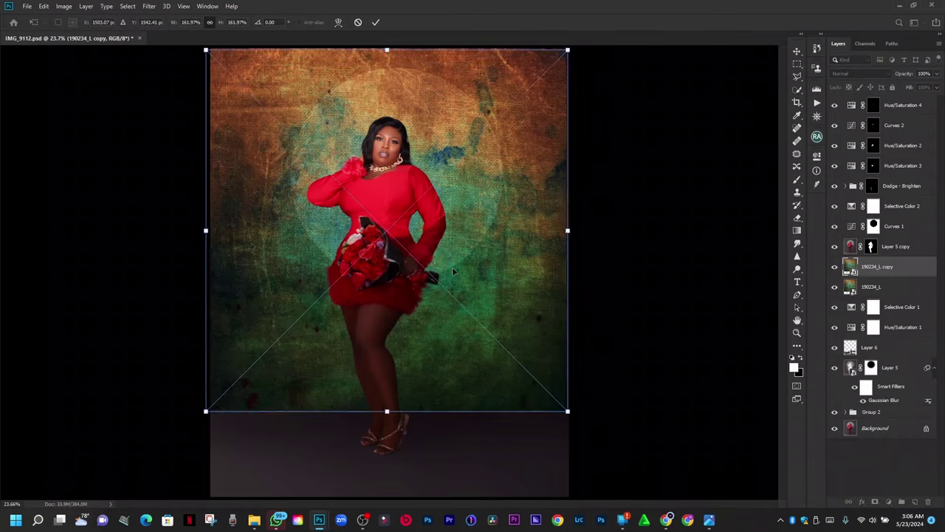
drag(441, 283, 458, 425)
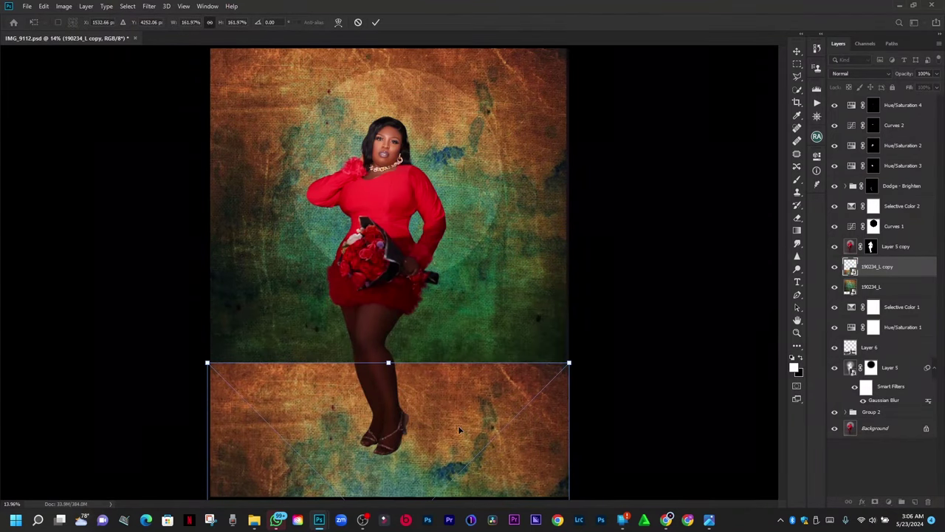
scroll(451, 425, down, 3)
scroll(432, 429, down, 2)
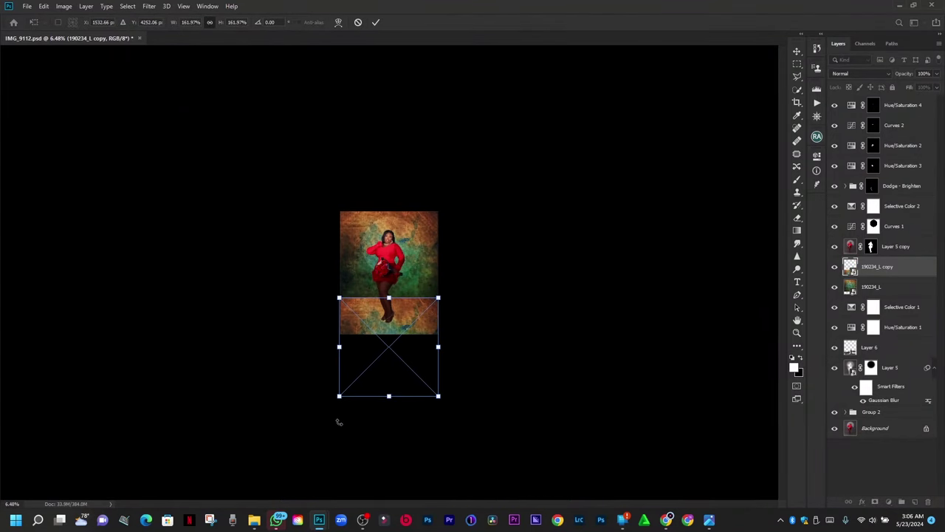
scroll(355, 424, down, 2)
Step: Flare the texture copy's lower corners far outward for floor perspective, align its top edge with the floor line, and fit the portrait in view
drag(338, 396, 109, 396)
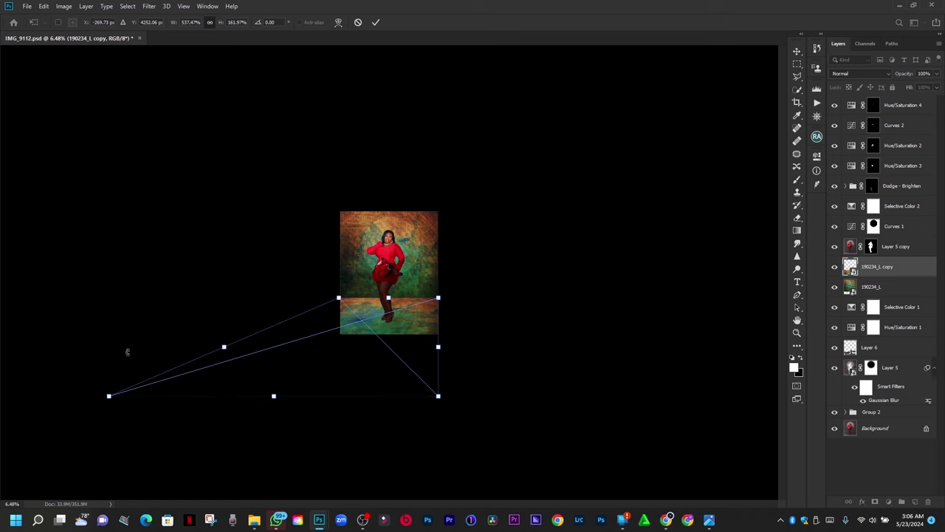
drag(438, 397, 761, 396)
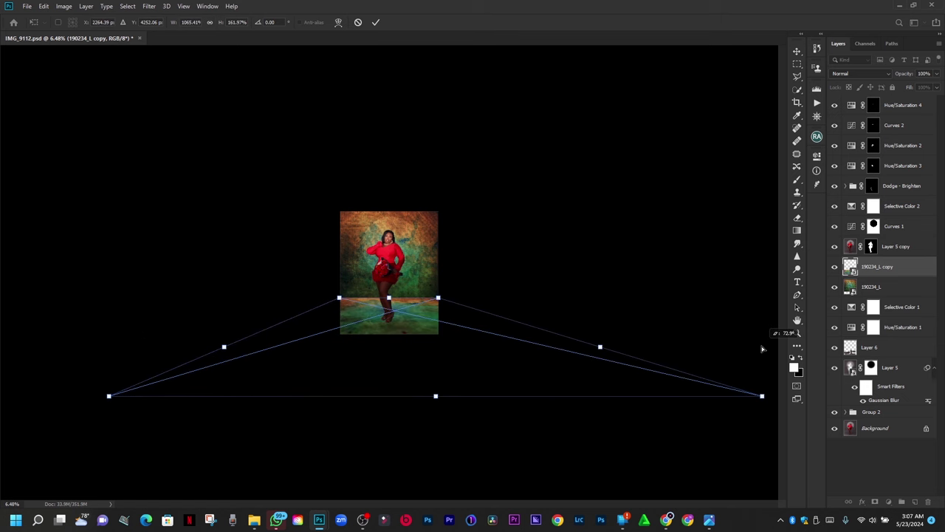
drag(109, 395, 0, 396)
mouse_move(398, 338)
mouse_down()
mouse_move(401, 383)
mouse_move(395, 348)
mouse_up()
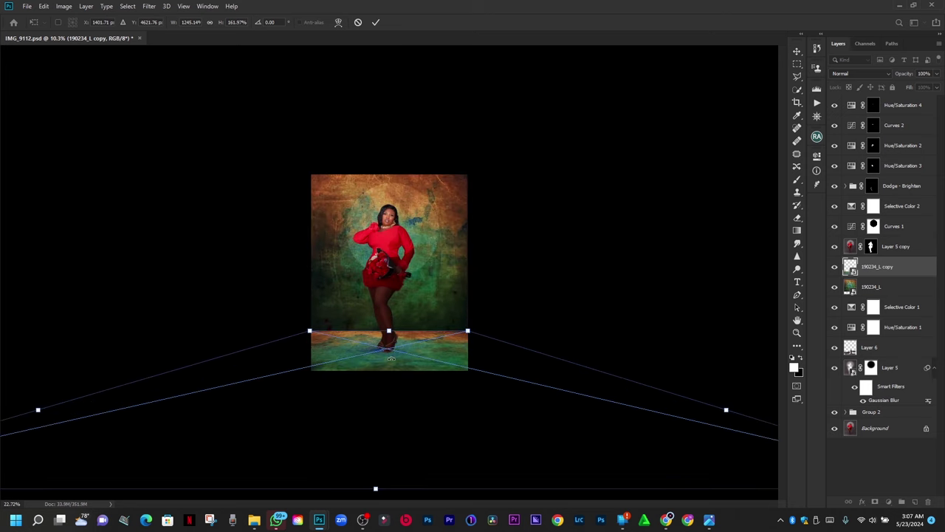
scroll(394, 348, up, 6)
drag(408, 411, 408, 305)
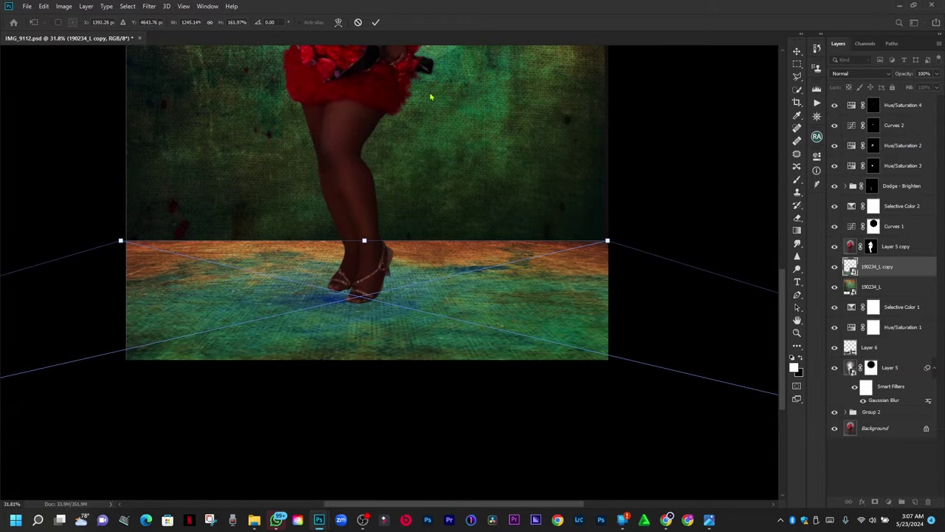
click(375, 22)
click(376, 21)
key(ctrl+minus)
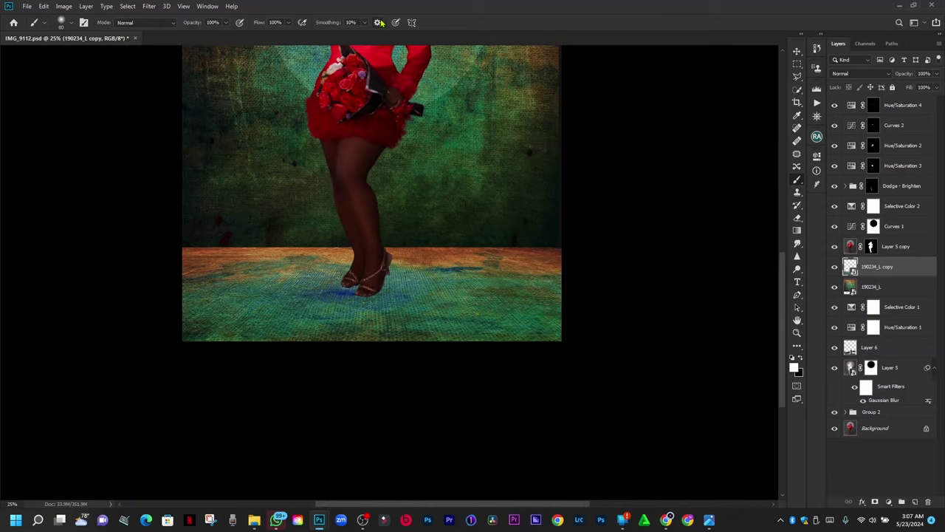
key(ctrl+0)
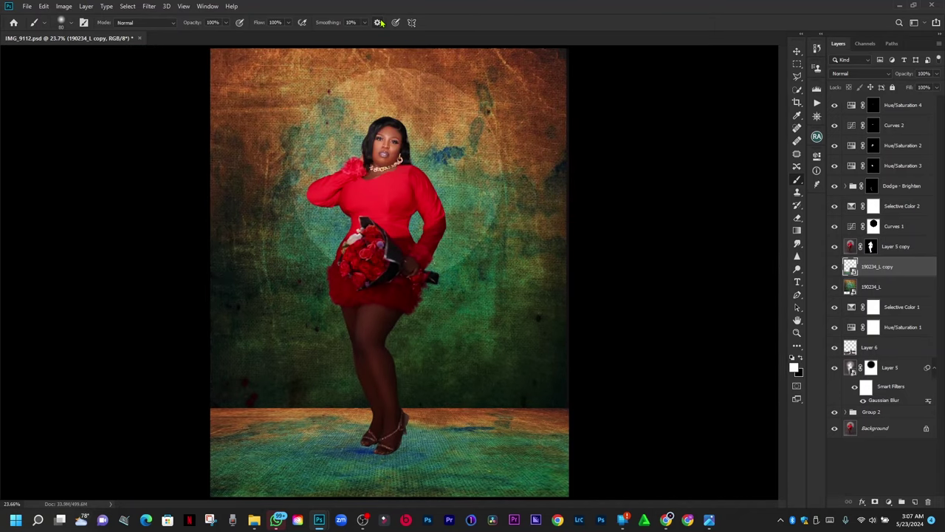
Step: Set the blend mode of both the 190234_L layer and its copy to Overlay
click(863, 286)
click(842, 74)
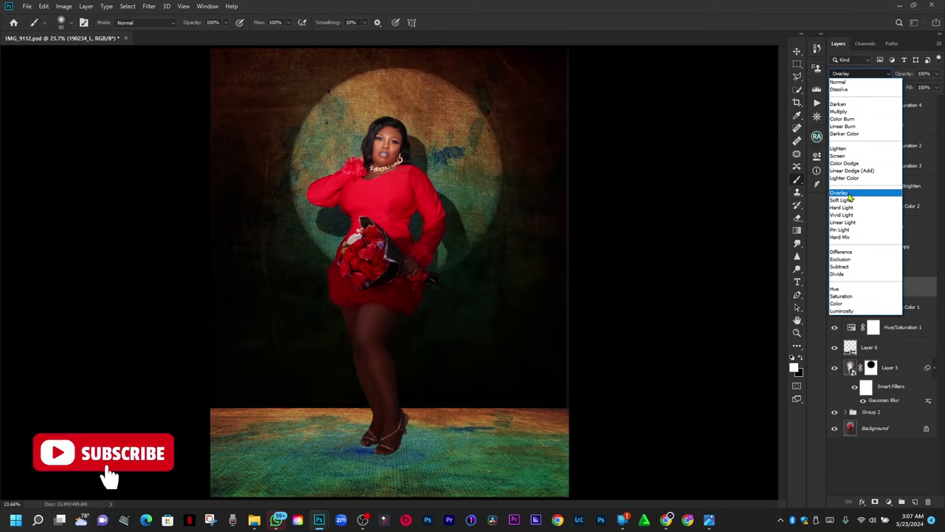
click(846, 193)
click(875, 276)
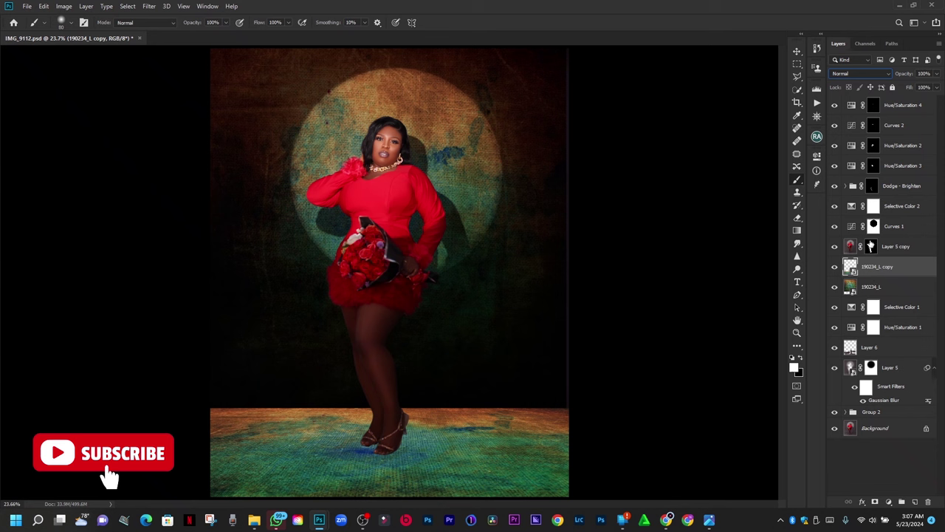
click(851, 74)
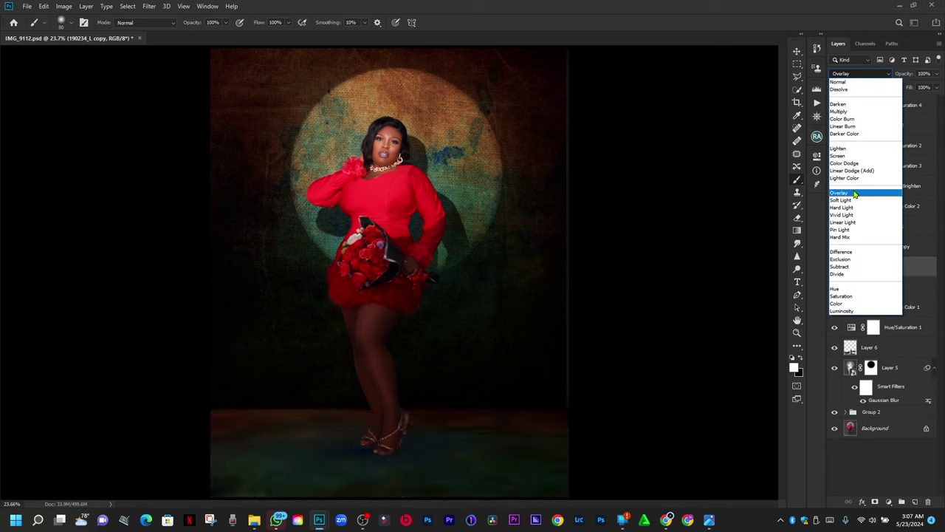
click(855, 193)
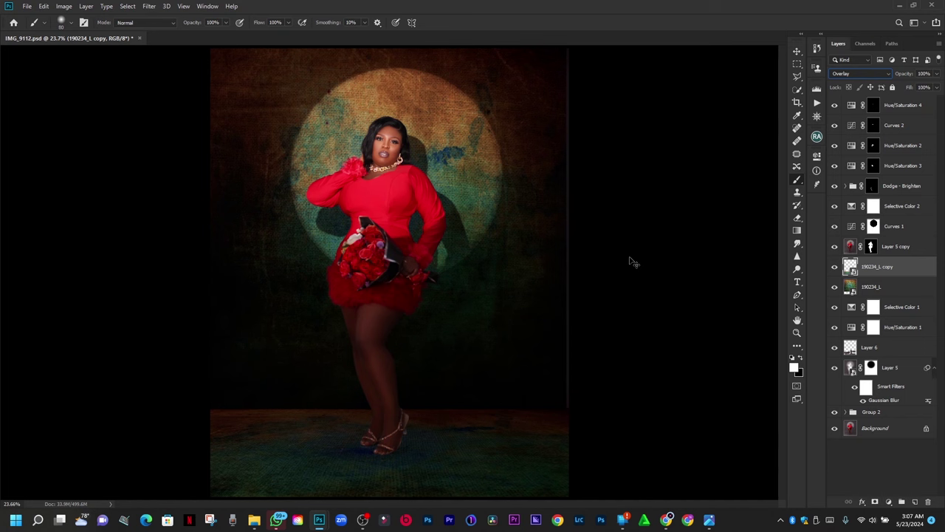
Step: Hide Layer 5 and Layer 6, comparing the floor with and without the 190234_L copy
click(834, 368)
click(834, 349)
click(834, 349)
click(835, 267)
click(835, 267)
click(835, 267)
click(835, 347)
Step: Apply a moderate Gaussian Blur to the 190234_L layer, smoothing out the fabric weave while keeping the soft colour patches
click(861, 285)
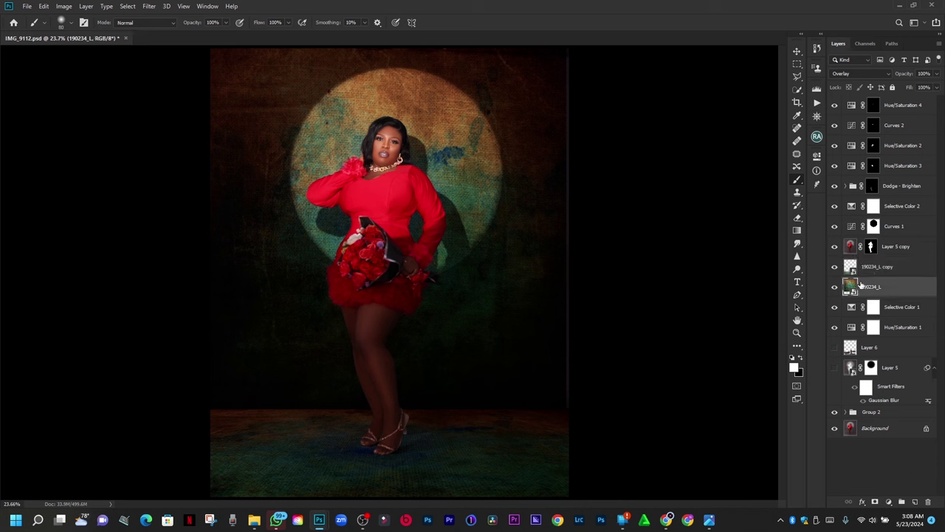
click(147, 7)
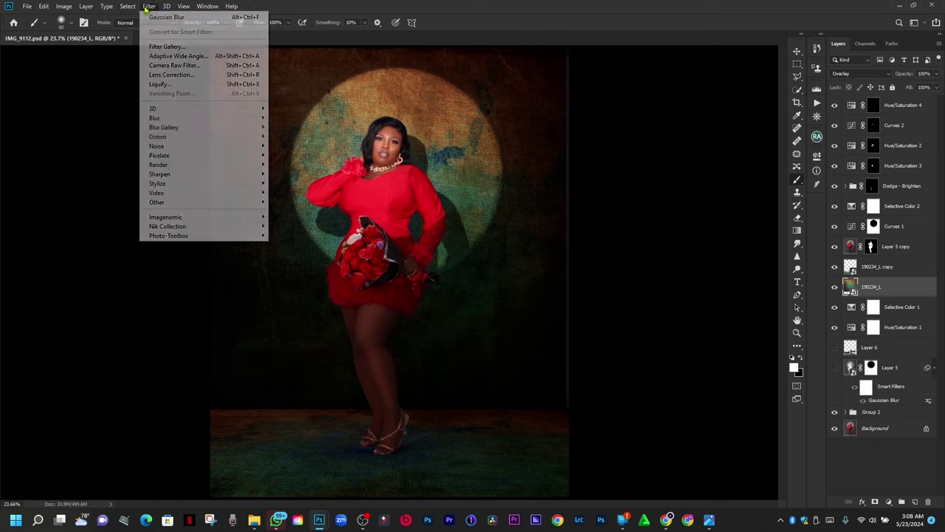
mouse_move(199, 122)
click(293, 156)
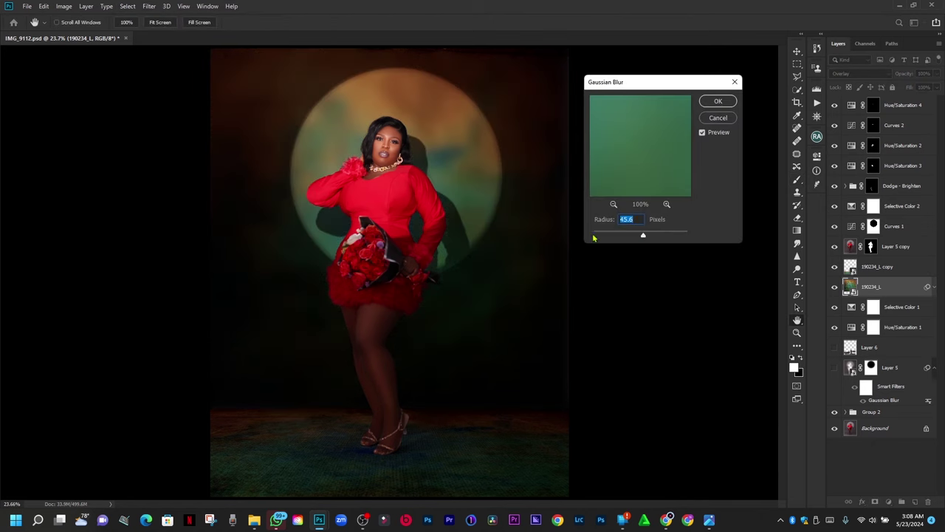
drag(610, 236, 628, 237)
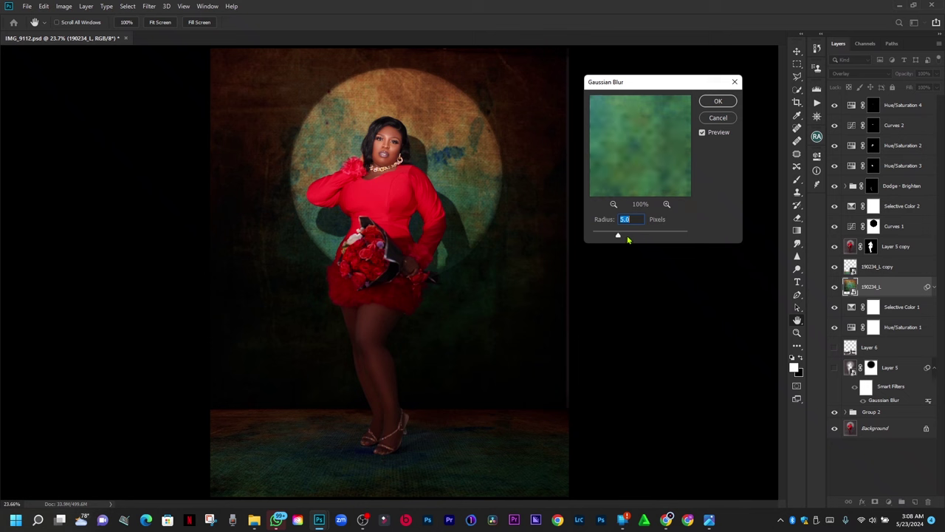
drag(633, 237, 635, 237)
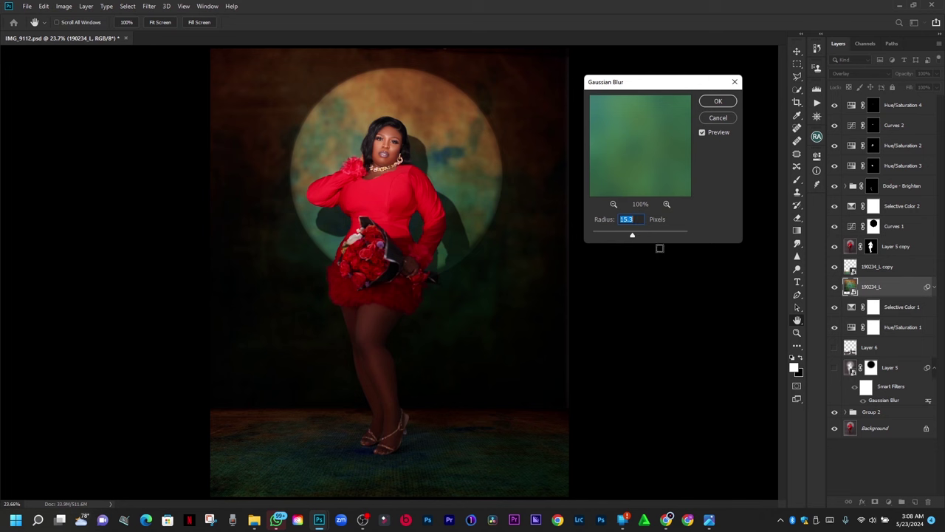
drag(633, 237, 552, 236)
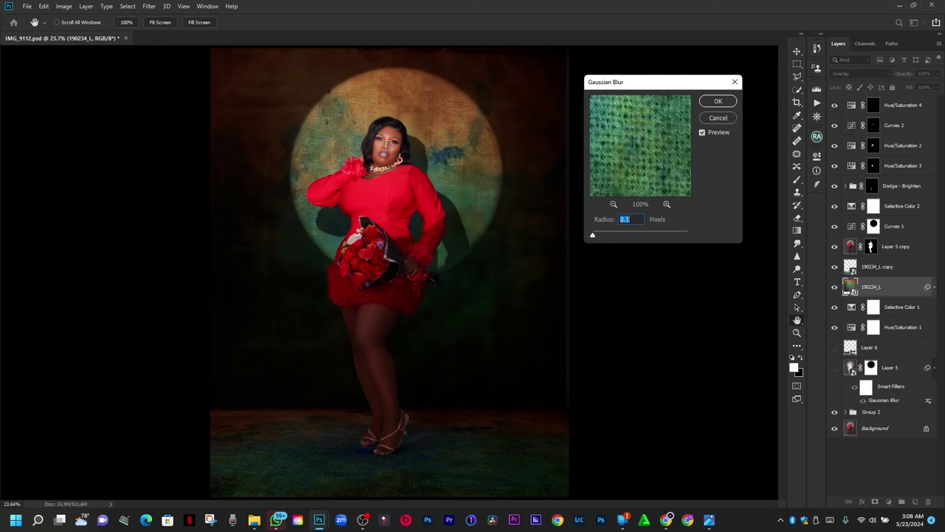
drag(637, 236, 630, 237)
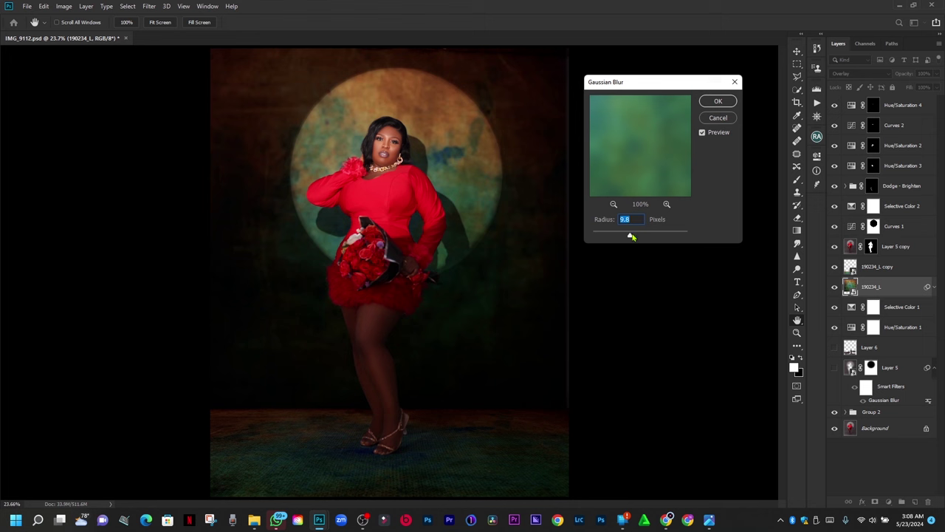
drag(631, 236, 633, 236)
click(716, 101)
key(b)
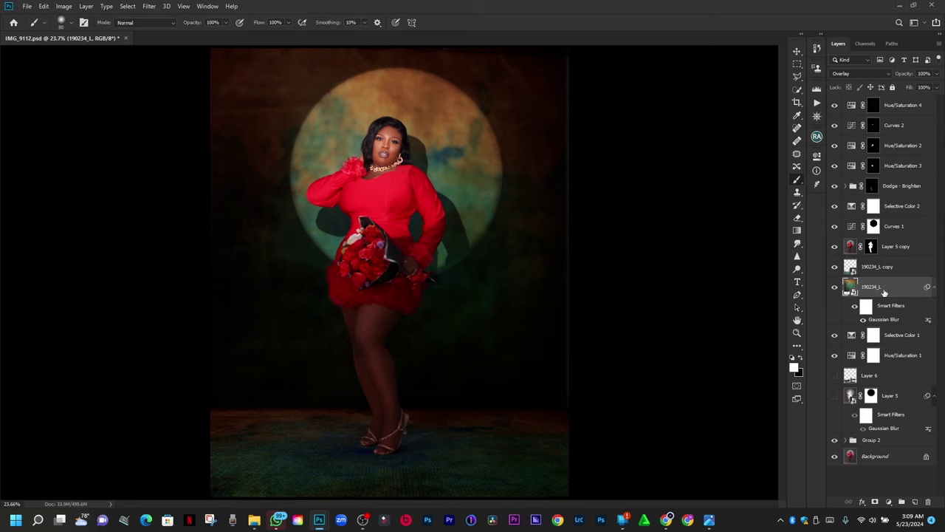
Step: Enlarge the 190234_L texture to about 167% so it extends past both side edges of the portrait
key(ctrl+t)
click(487, 200)
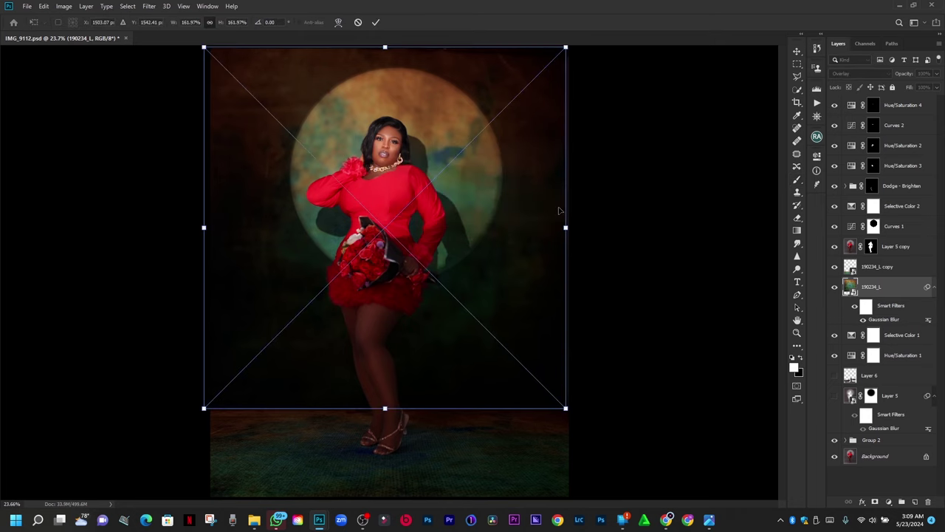
drag(566, 227, 573, 227)
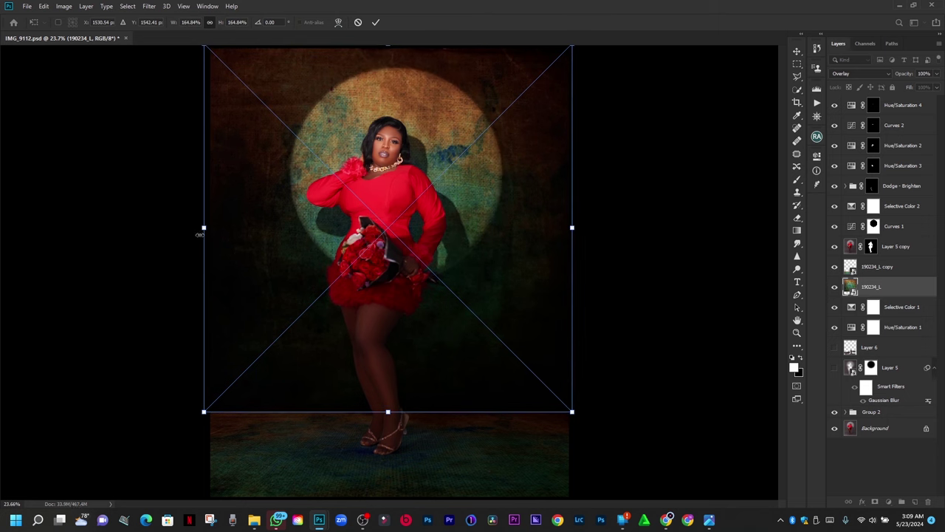
drag(203, 230, 199, 228)
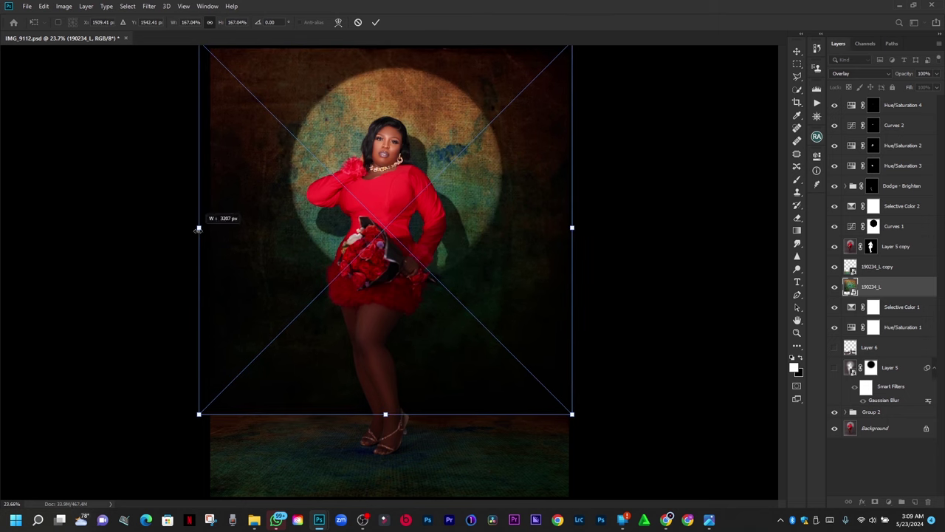
click(376, 23)
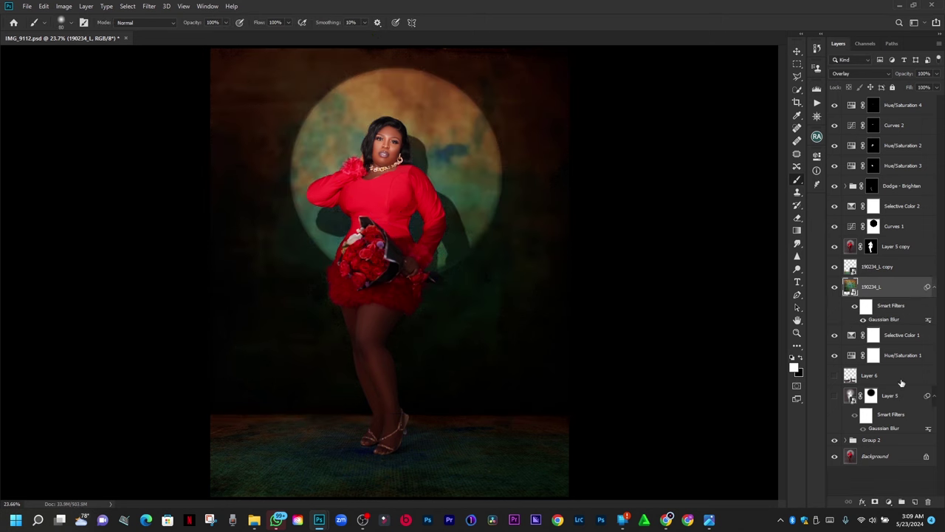
Step: Add a Color Balance adjustment above 190234_L with Midtones at Cyan-Red +27, Magenta-Green +15 and Yellow-Blue -16
click(891, 501)
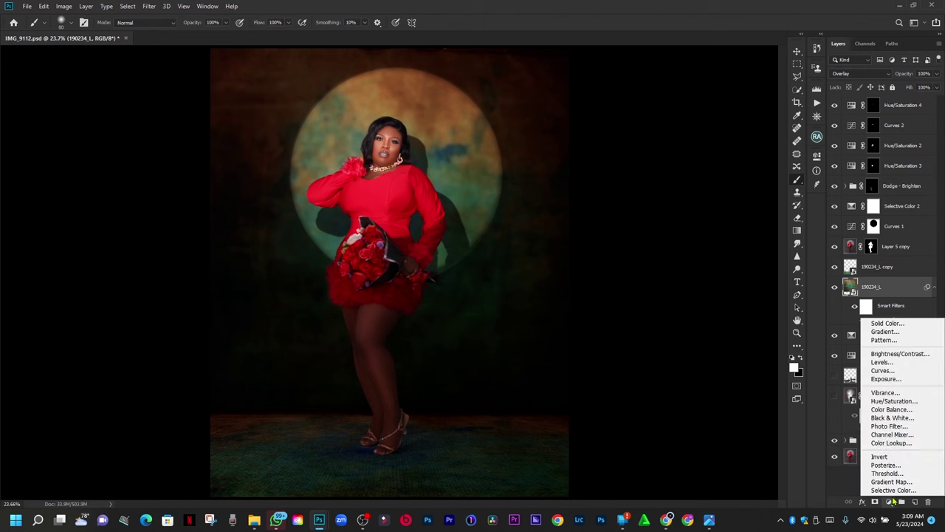
click(905, 409)
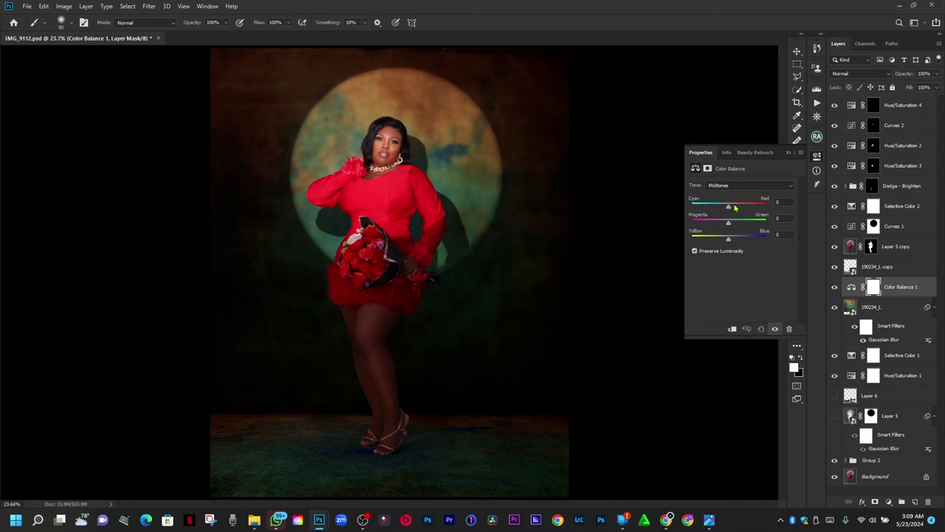
mouse_move(729, 206)
mouse_down()
mouse_move(740, 209)
mouse_move(714, 215)
mouse_move(745, 215)
mouse_up()
mouse_move(727, 225)
mouse_down()
mouse_move(741, 223)
mouse_move(743, 240)
mouse_move(731, 239)
mouse_move(762, 239)
mouse_move(723, 240)
mouse_up()
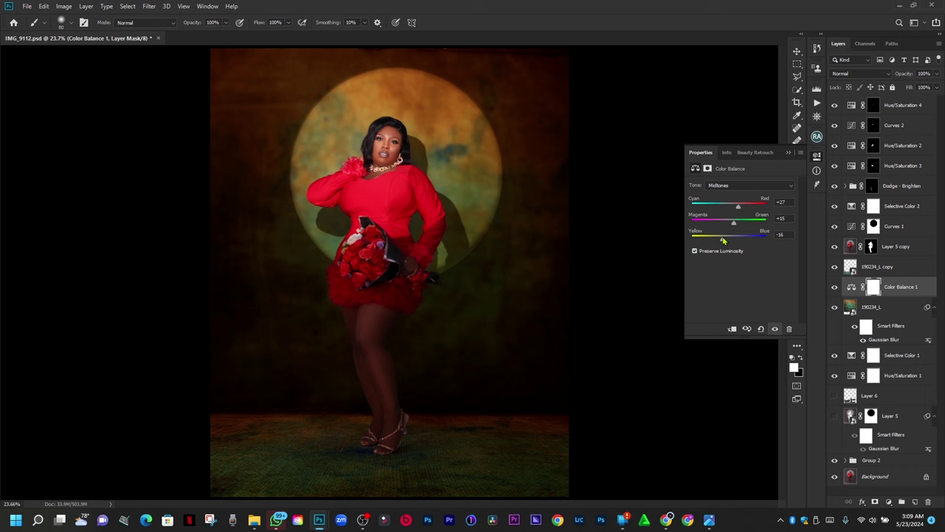
Step: Switch Color Balance 1 to another tonal range and push its colours strongly toward yellow for a golden-green backdrop
click(734, 188)
click(735, 195)
mouse_move(735, 211)
mouse_down()
mouse_move(746, 213)
mouse_move(729, 217)
mouse_up()
drag(730, 228, 696, 240)
drag(702, 242, 707, 242)
click(787, 153)
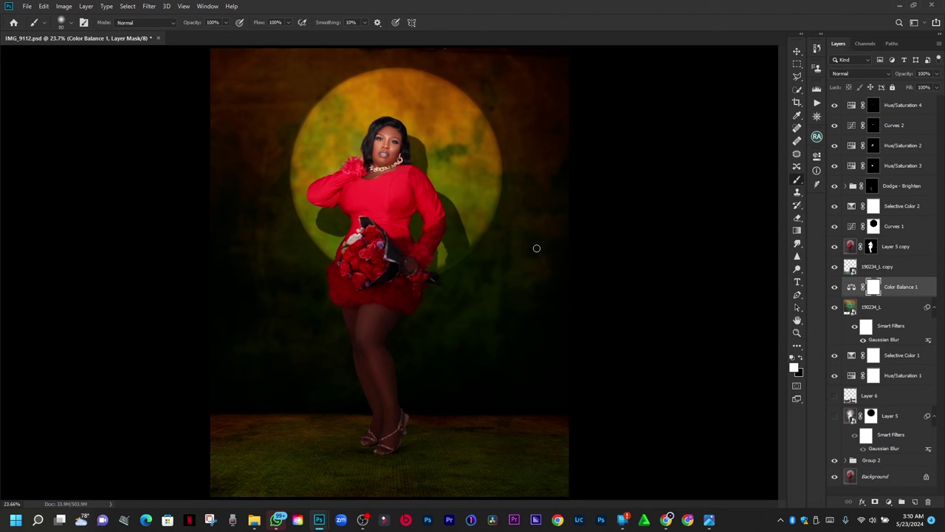
Step: Raise the display brightness to its maximum
key(XF86MonBrightnessUp)
key(XF86MonBrightnessUp)
key(XF86MonBrightnessUp)
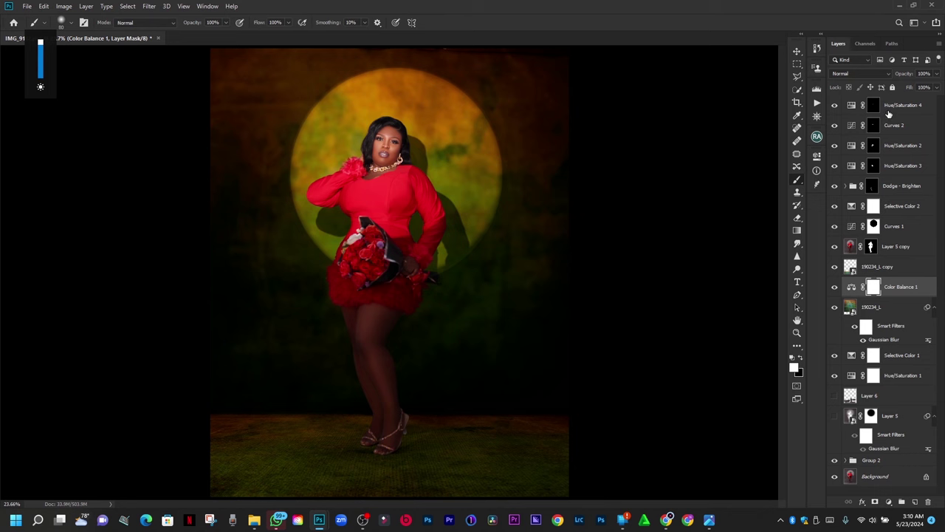
Step: Add a Beauty Retouch Burn - Darken group above Hue/Saturation 4
click(889, 111)
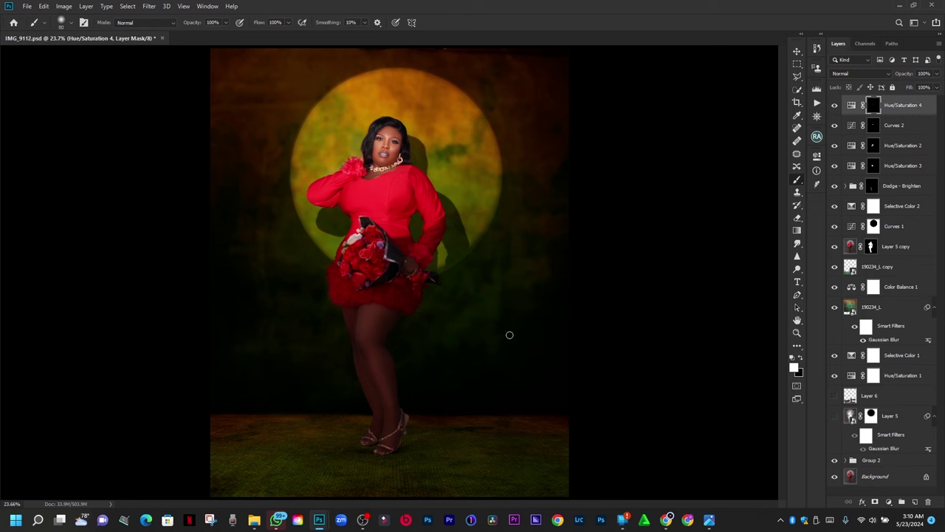
scroll(404, 361, up, 6)
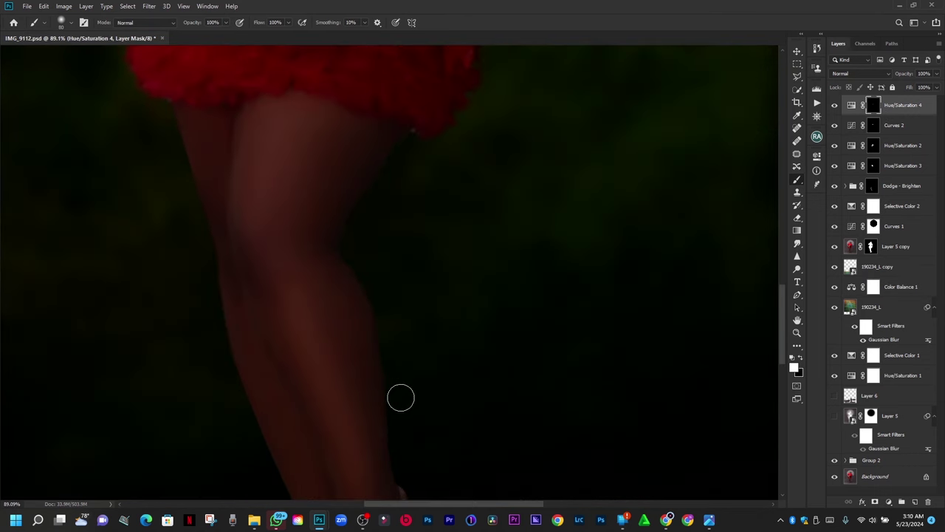
scroll(401, 398, down, 6)
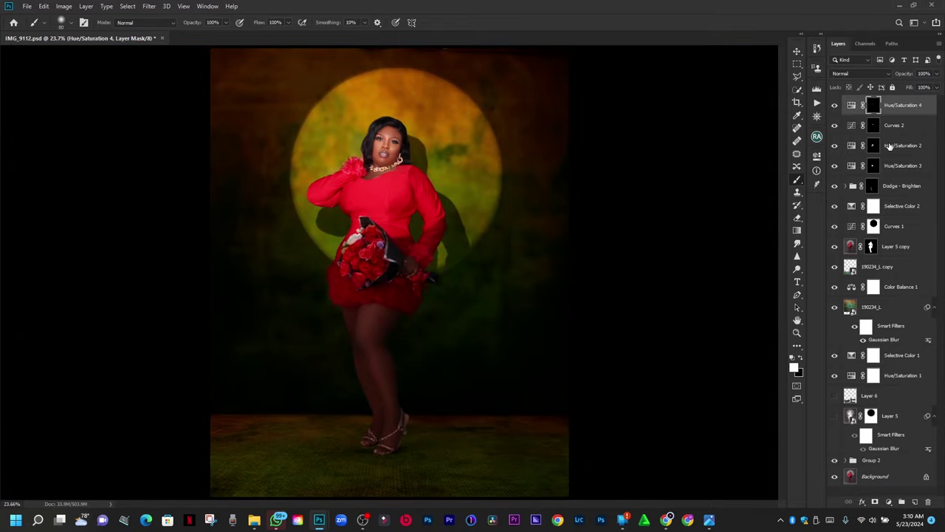
click(816, 138)
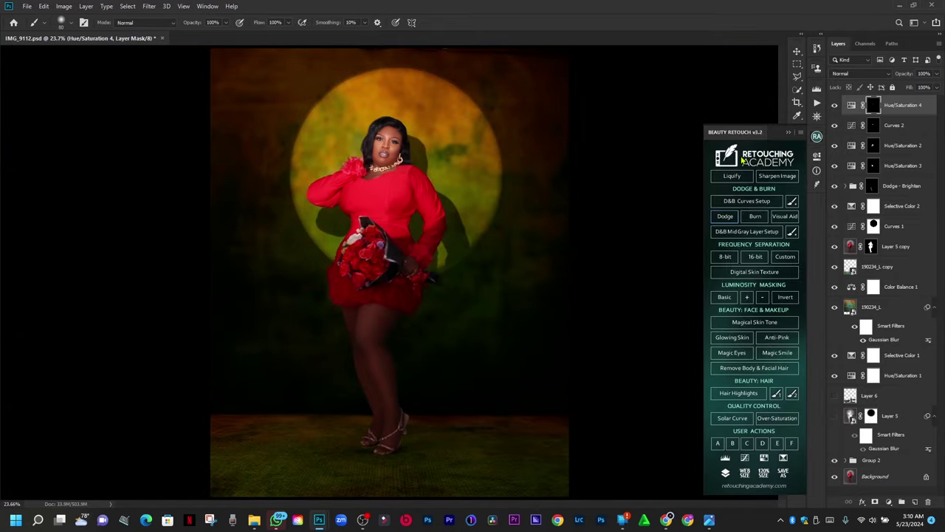
click(731, 220)
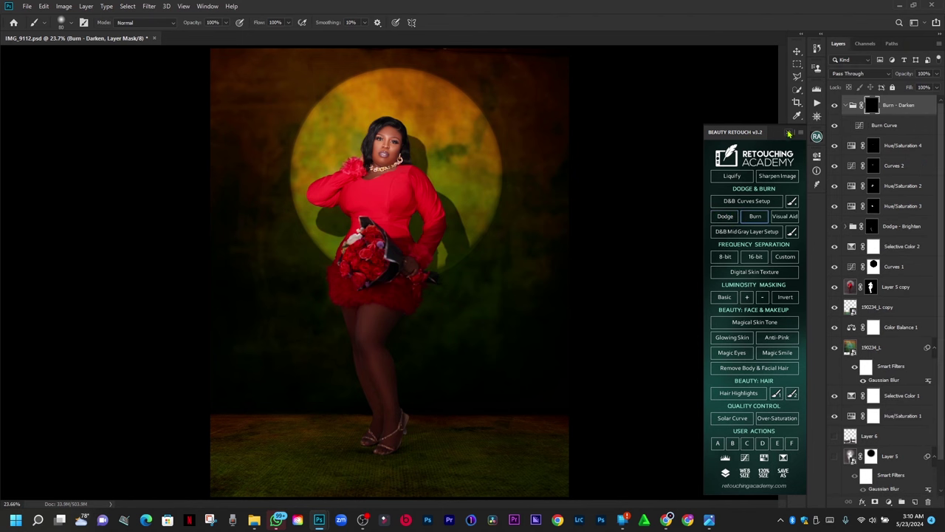
click(788, 134)
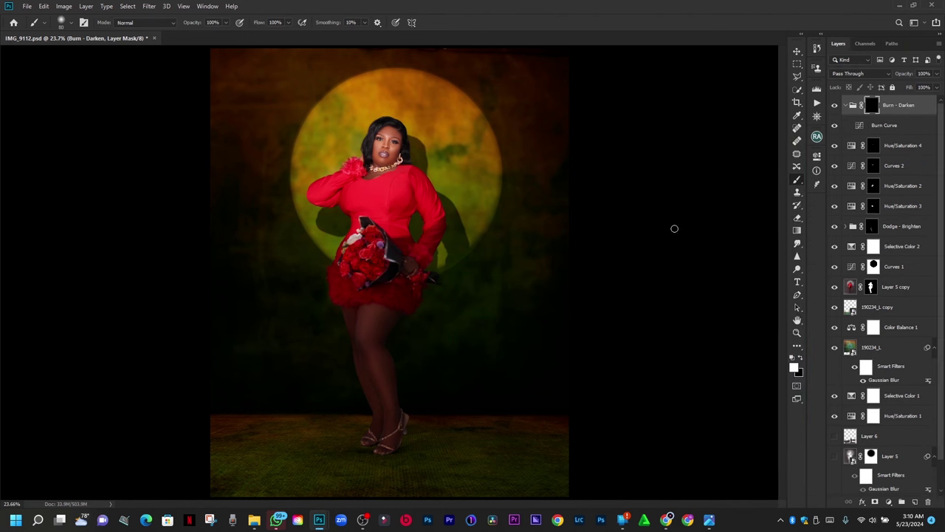
Step: Darken both eyebrows by painting on the Burn - Darken mask with a small soft brush, and set the group's opacity to 80%
scroll(418, 153, up, 8)
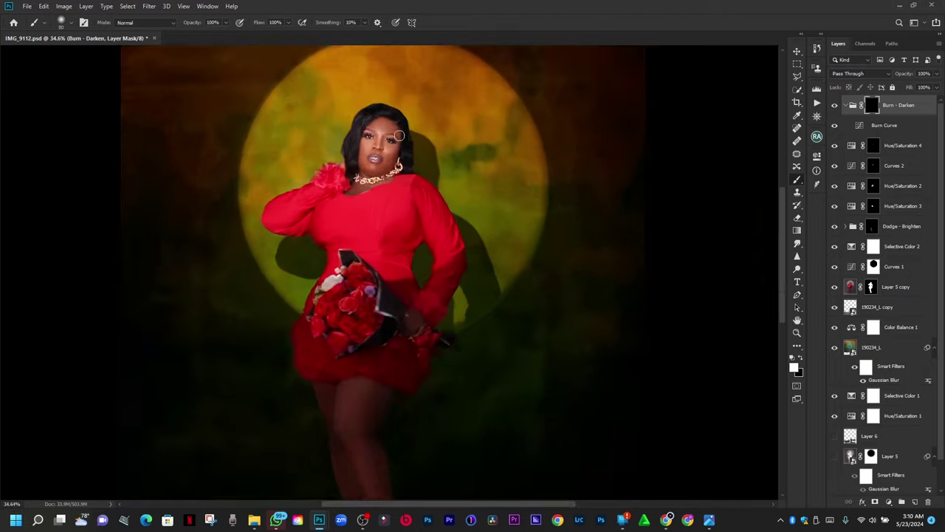
scroll(383, 138, up, 4)
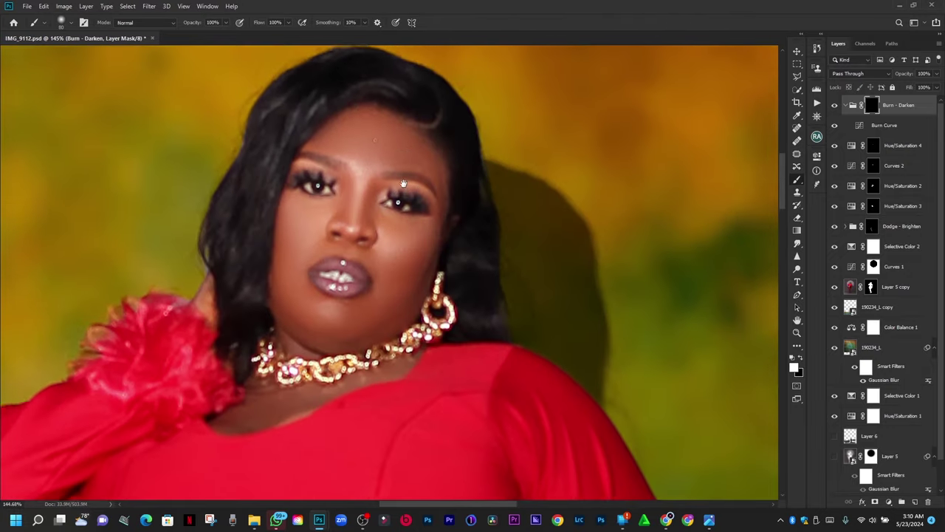
scroll(406, 193, up, 2)
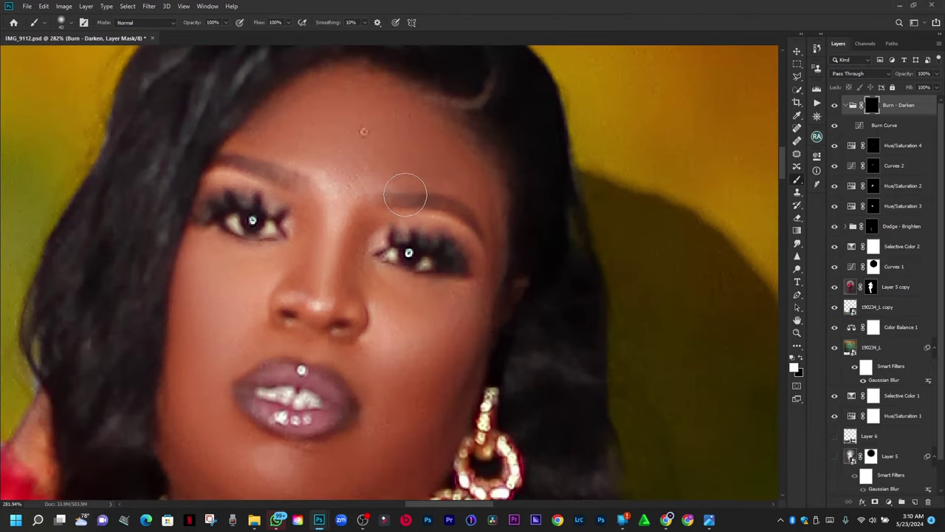
mouse_move(392, 199)
mouse_down()
mouse_move(447, 207)
mouse_move(472, 232)
mouse_up()
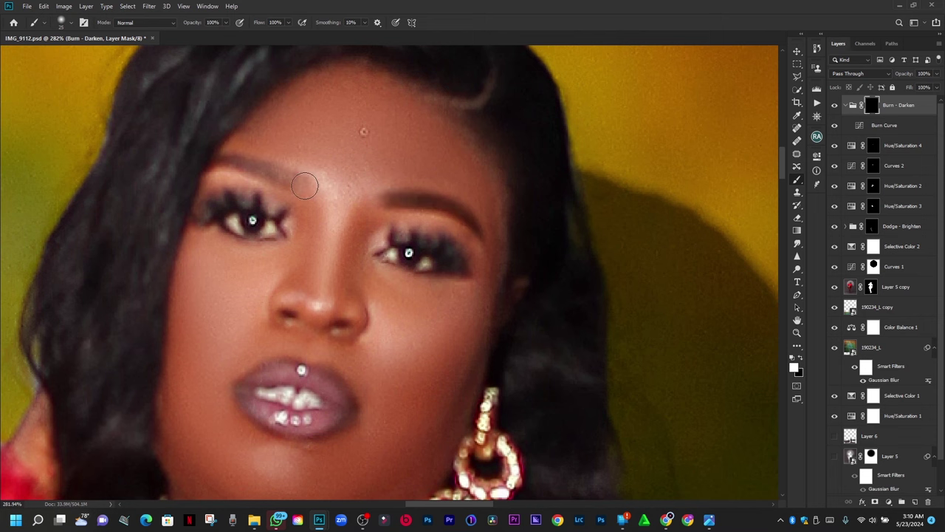
mouse_move(302, 184)
mouse_down()
mouse_move(255, 168)
mouse_move(190, 174)
mouse_up()
scroll(212, 214, down, 10)
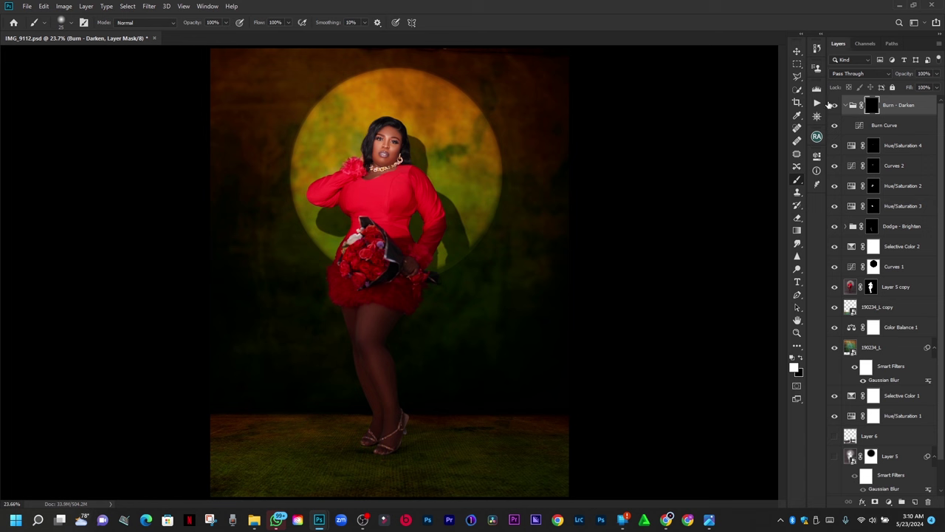
click(847, 106)
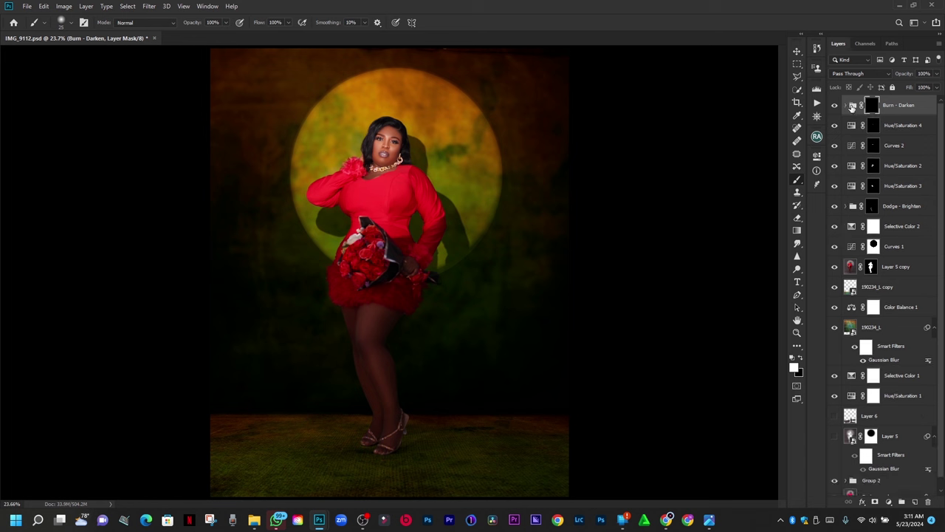
drag(908, 75, 899, 77)
Step: Add a Solid Color fill layer in red b51515 above the Burn - Darken group
scroll(415, 155, up, 5)
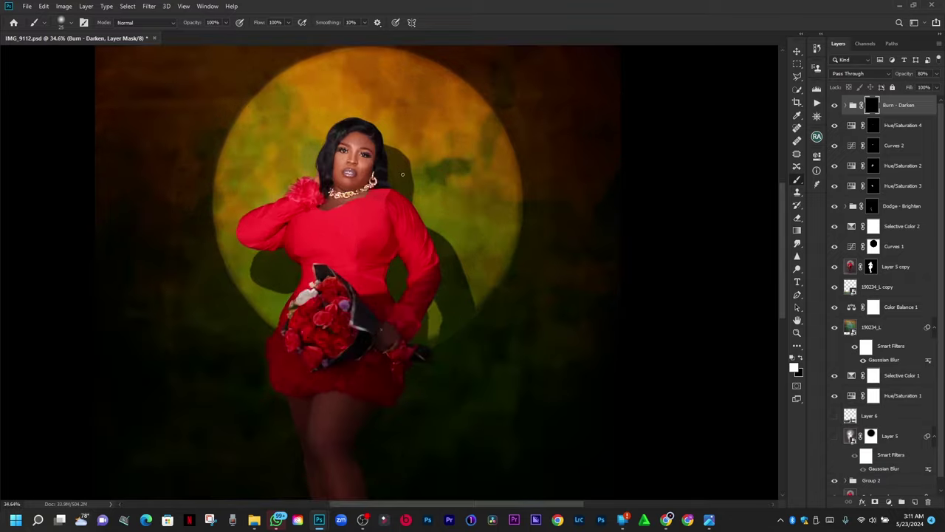
scroll(347, 180, up, 3)
drag(347, 179, 407, 281)
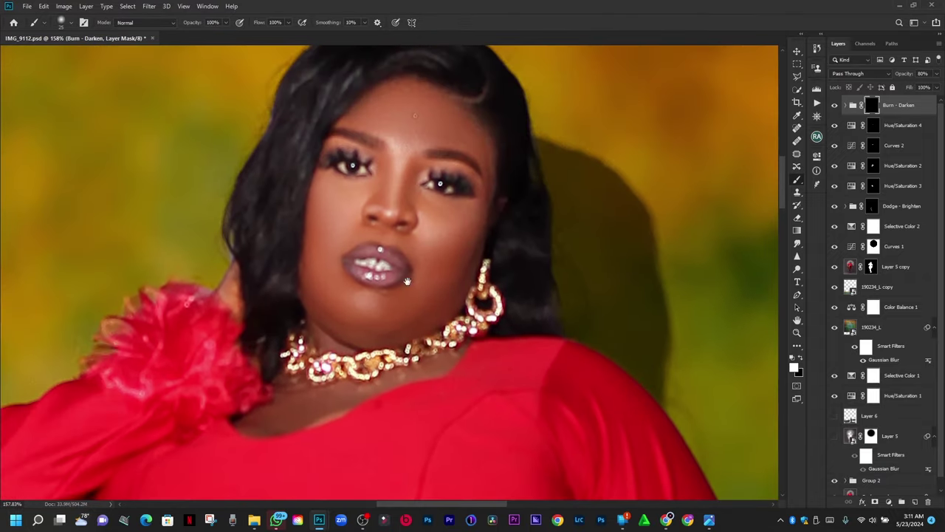
click(889, 502)
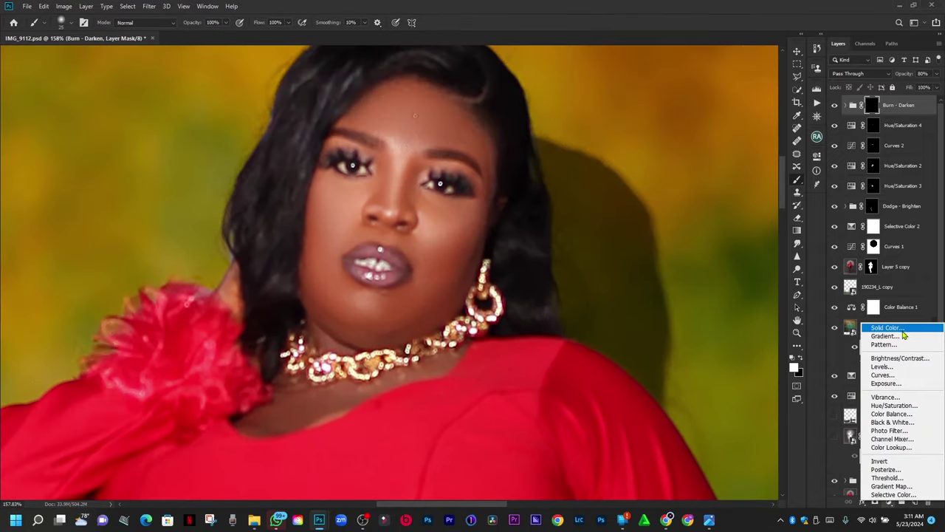
key(Escape)
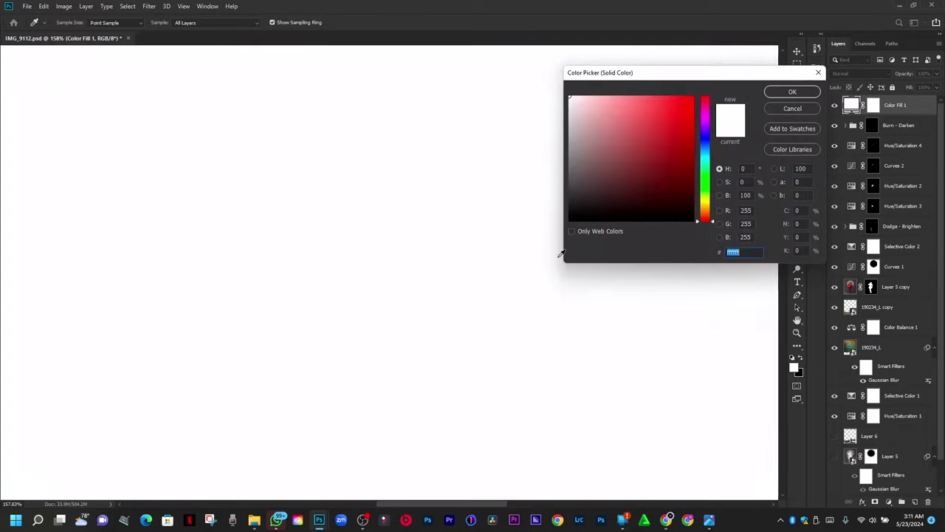
click(683, 132)
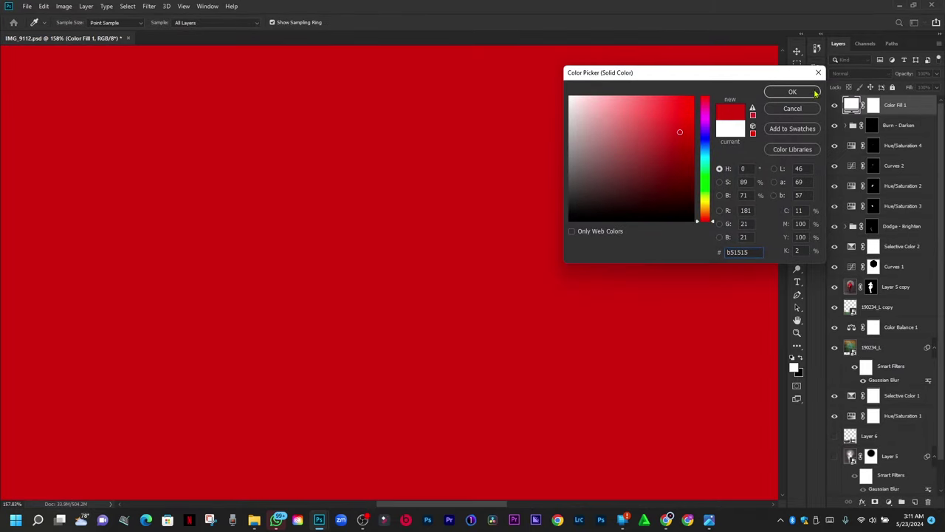
click(811, 93)
Step: Set the red fill layer's blend mode to Soft Light and invert its mask to black
click(858, 74)
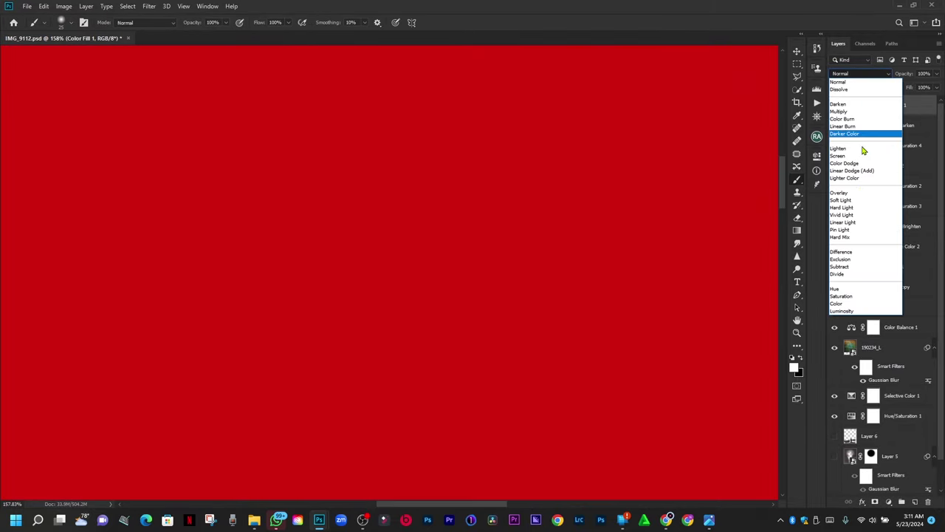
click(853, 197)
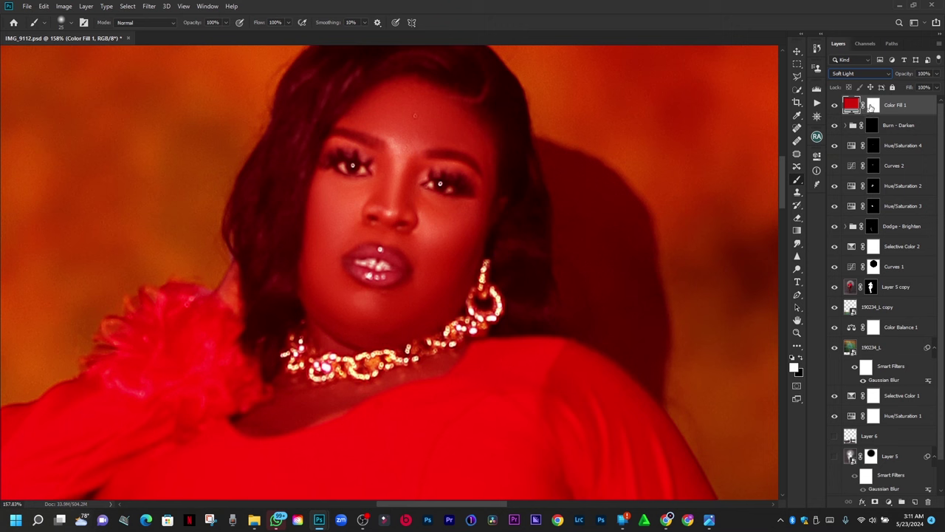
click(872, 107)
key(ctrl+i)
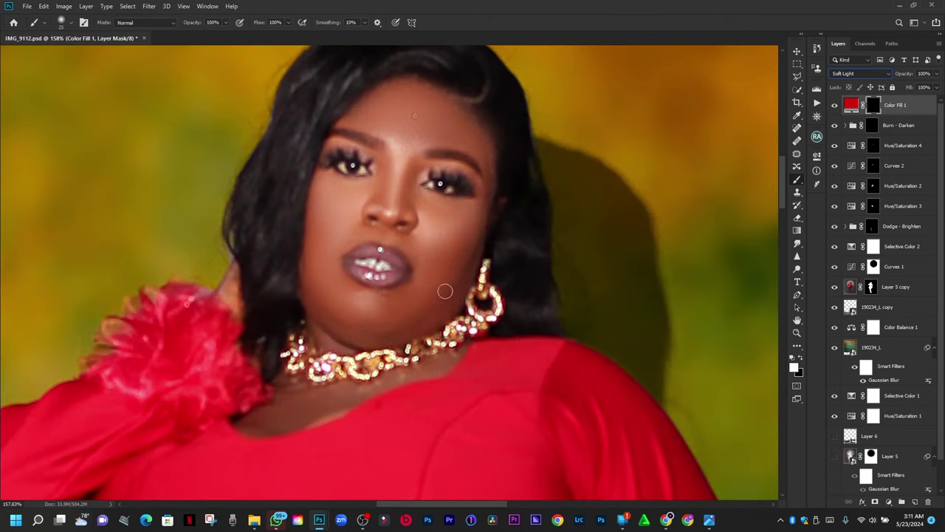
Step: Paint the lower lip red on the Color Fill 1 mask with a 20 px soft brush at 52% flow
scroll(395, 285, up, 5)
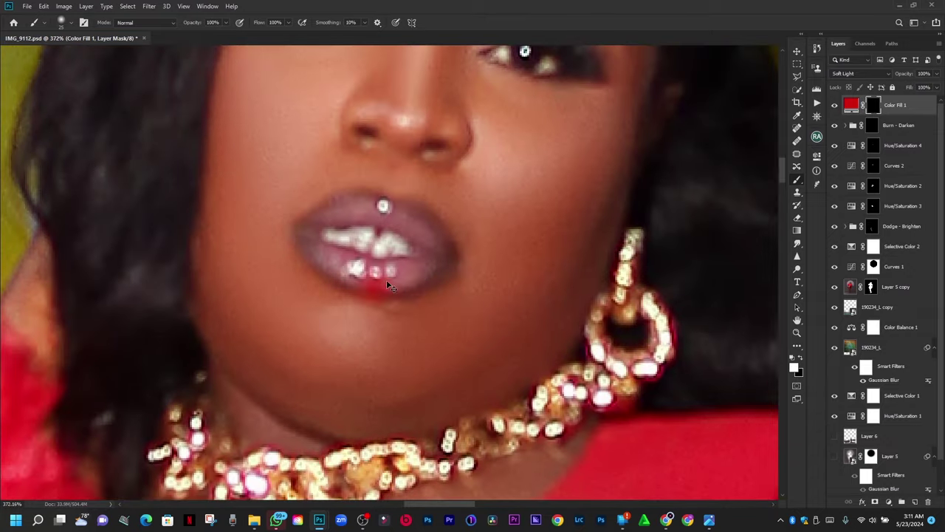
right_click(389, 281)
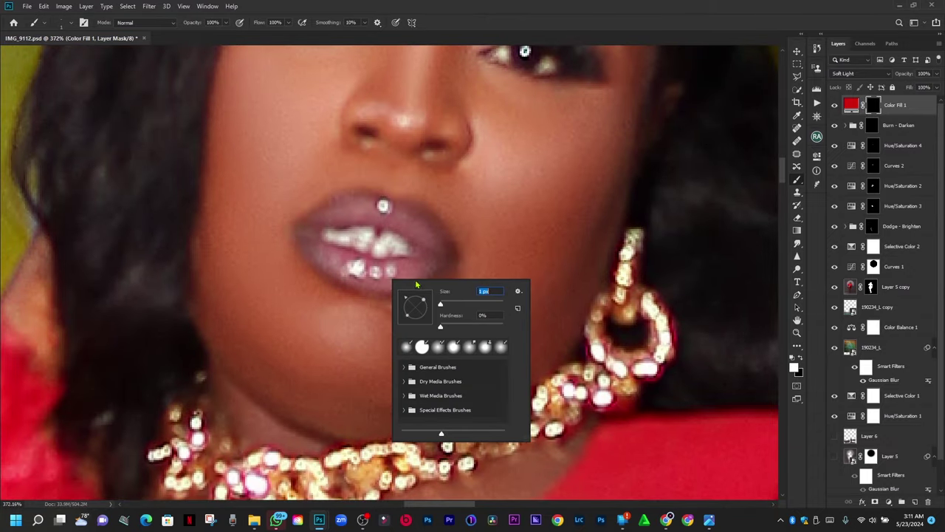
drag(258, 23, 238, 36)
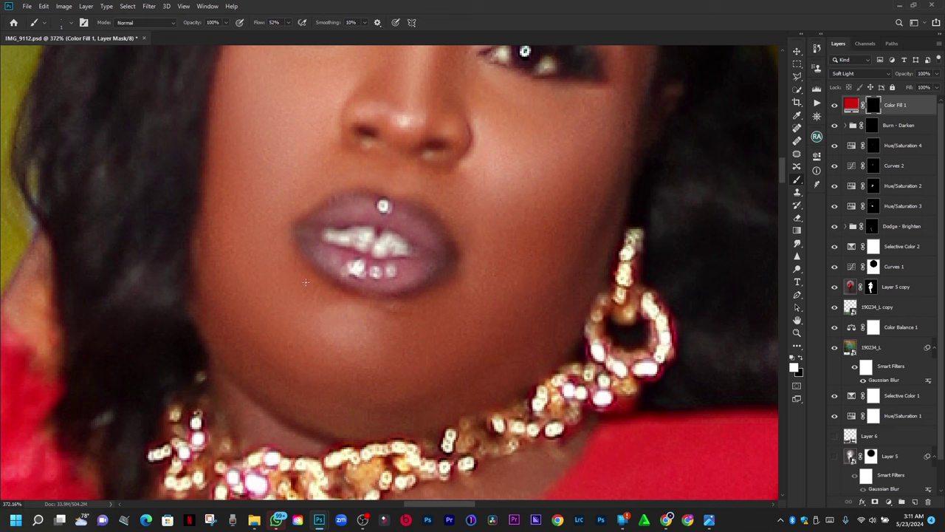
key(bracketright)
key(bracketright)
key(bracketright)
key(bracketright)
key(bracketright)
key(bracketright)
key(bracketright)
key(bracketright)
mouse_move(433, 258)
mouse_down()
mouse_move(340, 261)
mouse_move(318, 236)
mouse_move(327, 257)
mouse_move(361, 280)
mouse_move(392, 283)
mouse_move(438, 246)
mouse_up()
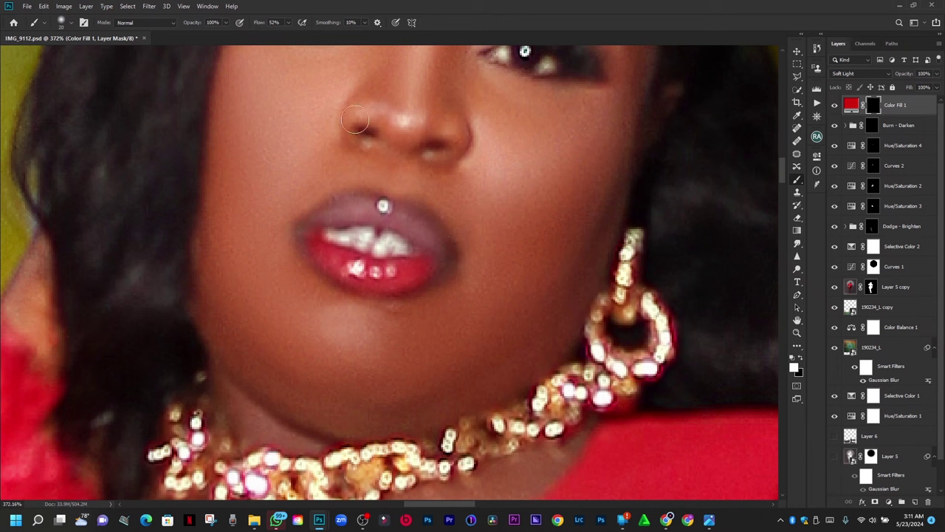
Step: Reduce the brush flow to 13% and paint red over both lips on the Color Fill 1 mask with a 25 px brush
drag(264, 26, 256, 30)
drag(268, 24, 252, 26)
drag(262, 17, 277, 25)
mouse_move(431, 247)
mouse_down()
mouse_move(351, 212)
mouse_move(328, 219)
mouse_move(325, 226)
mouse_move(359, 210)
mouse_move(414, 224)
mouse_move(433, 241)
mouse_move(428, 270)
mouse_move(391, 273)
mouse_move(320, 257)
mouse_move(299, 232)
mouse_move(314, 225)
mouse_move(341, 255)
mouse_move(347, 221)
mouse_move(397, 216)
mouse_move(438, 239)
mouse_move(428, 264)
mouse_up()
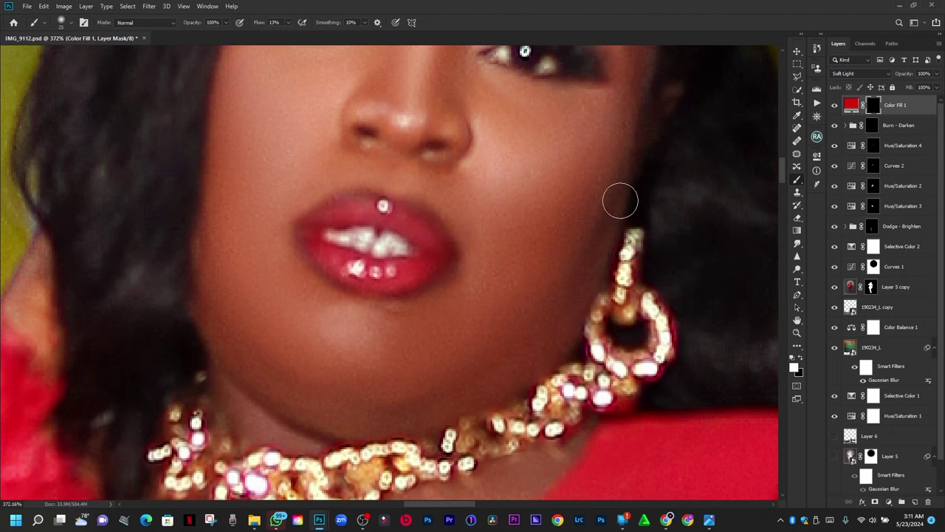
Step: Compare the portrait with and without the red lip colour and set Color Fill 1's opacity to 86%
key(ctrl+0)
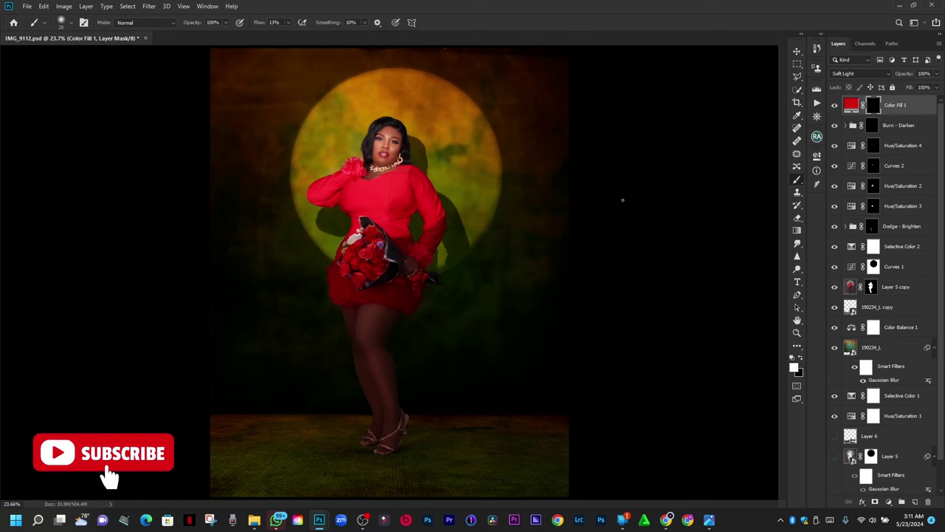
click(835, 105)
click(835, 106)
drag(901, 76, 891, 78)
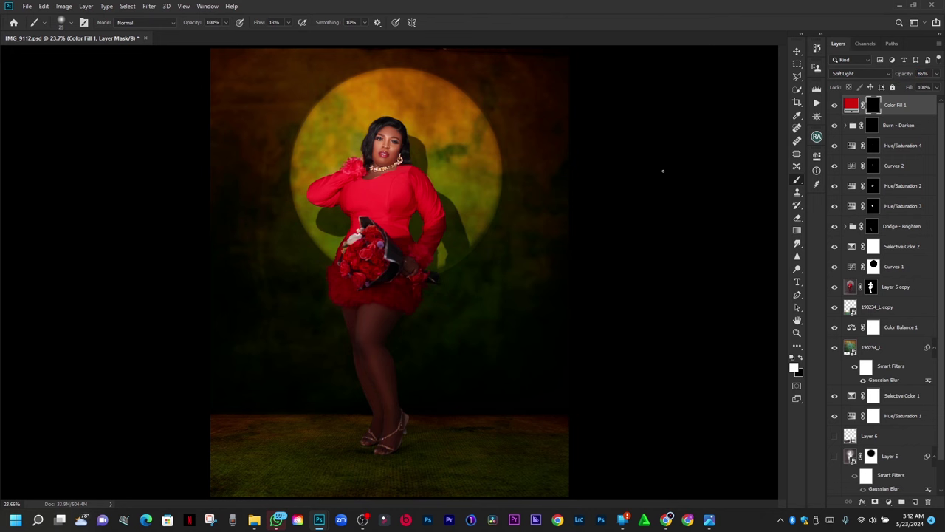
scroll(463, 138, up, 2)
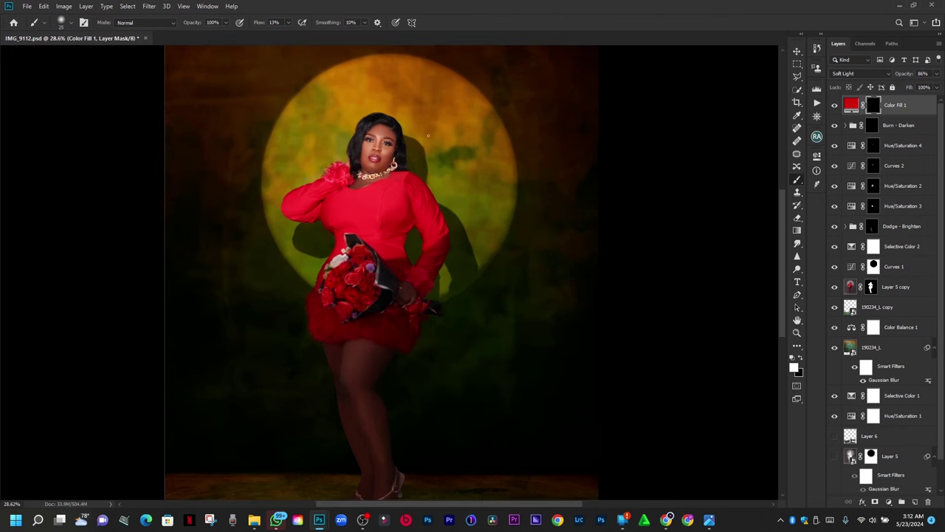
scroll(416, 142, down, 2)
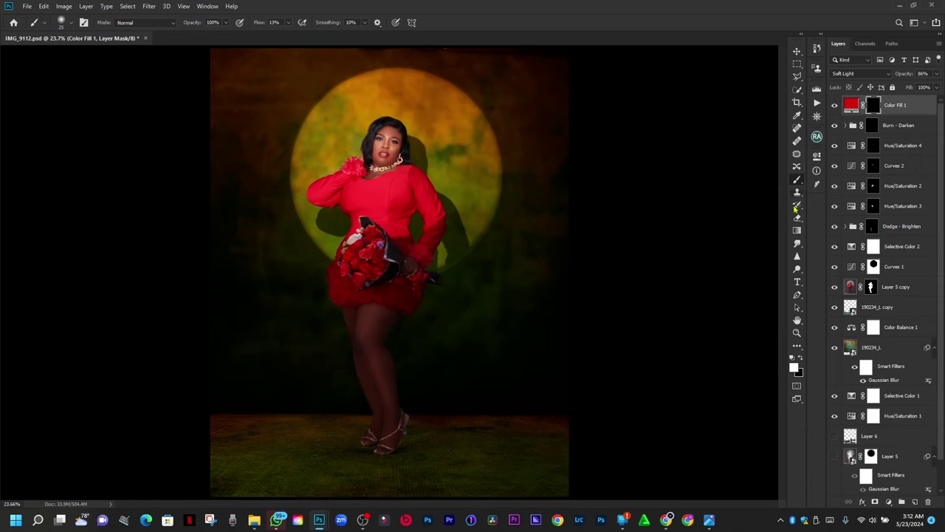
Step: Add a Beauty Retouch Dodge - Brighten group above Color Fill 1
click(817, 136)
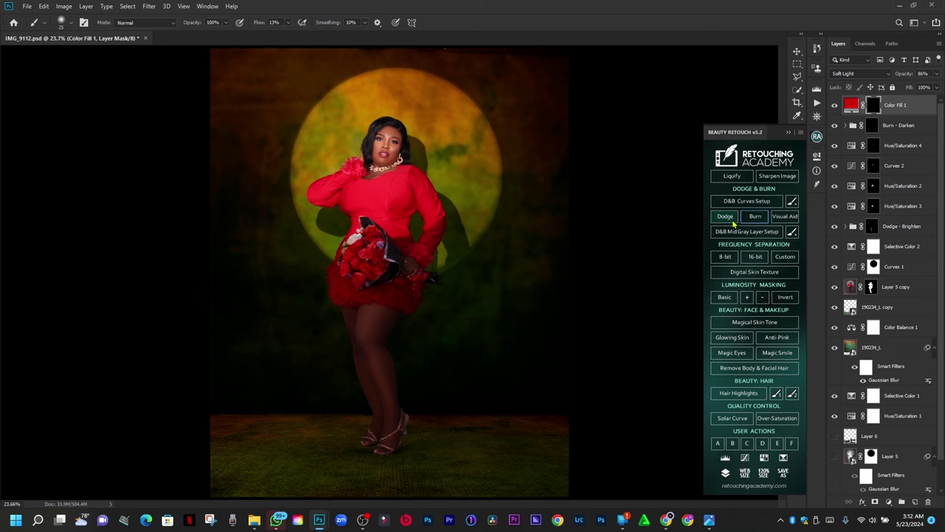
click(733, 220)
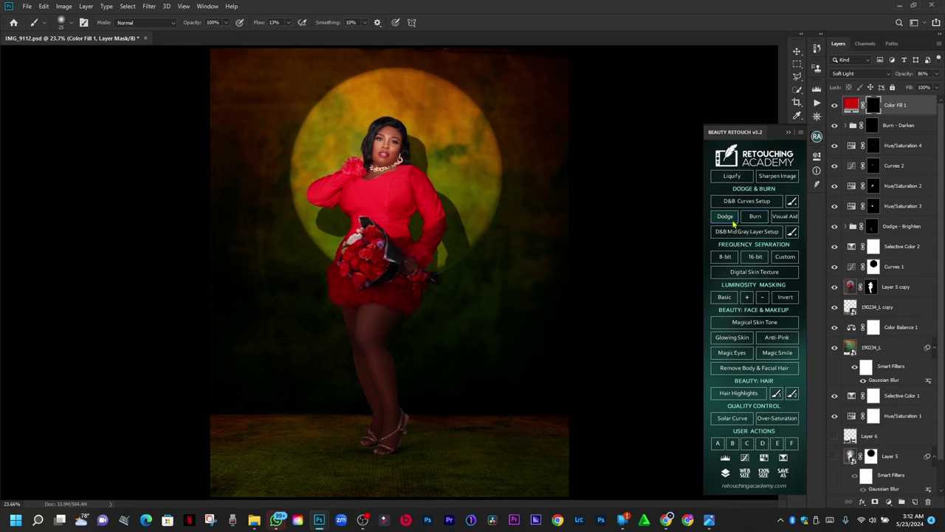
click(786, 133)
Step: Reduce the brush flow to 6% and paint highlights on the face and forehead on the Dodge - Brighten mask with 50 to 80 px brushes
scroll(421, 149, up, 10)
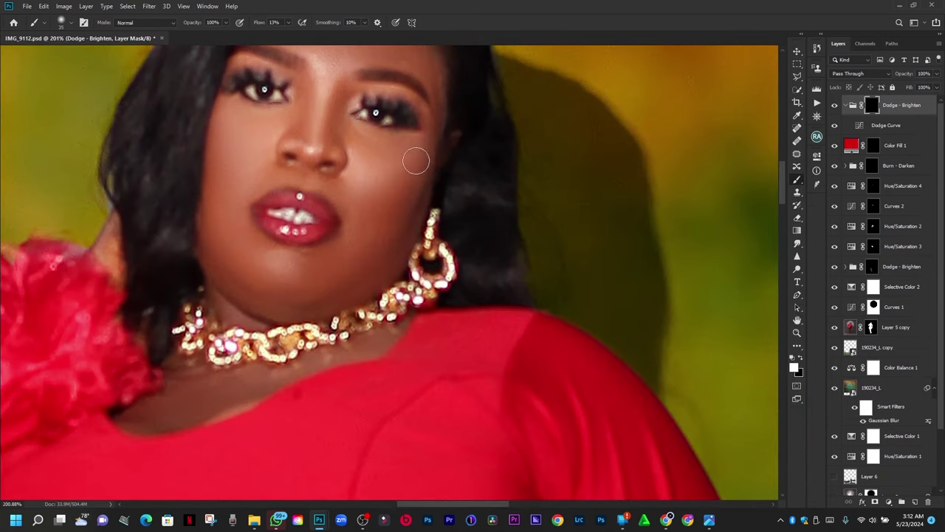
drag(254, 22, 254, 26)
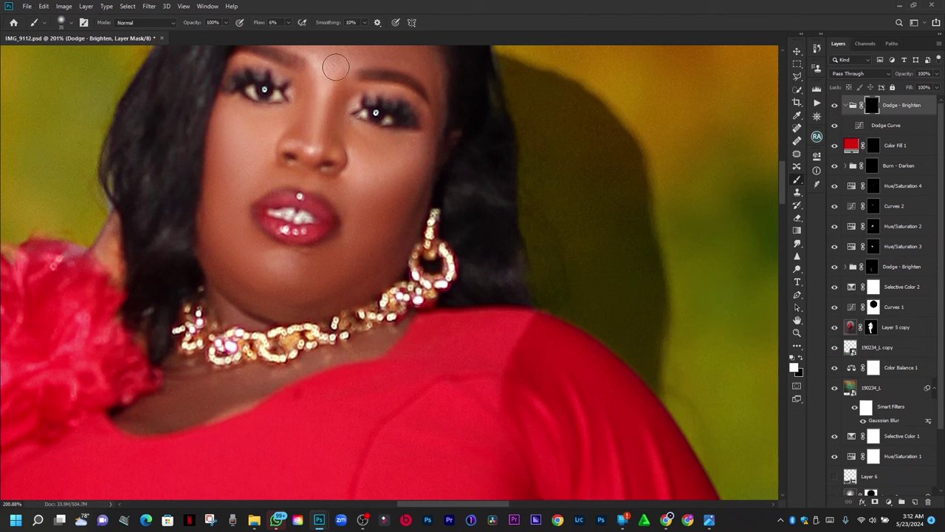
scroll(313, 144, up, 3)
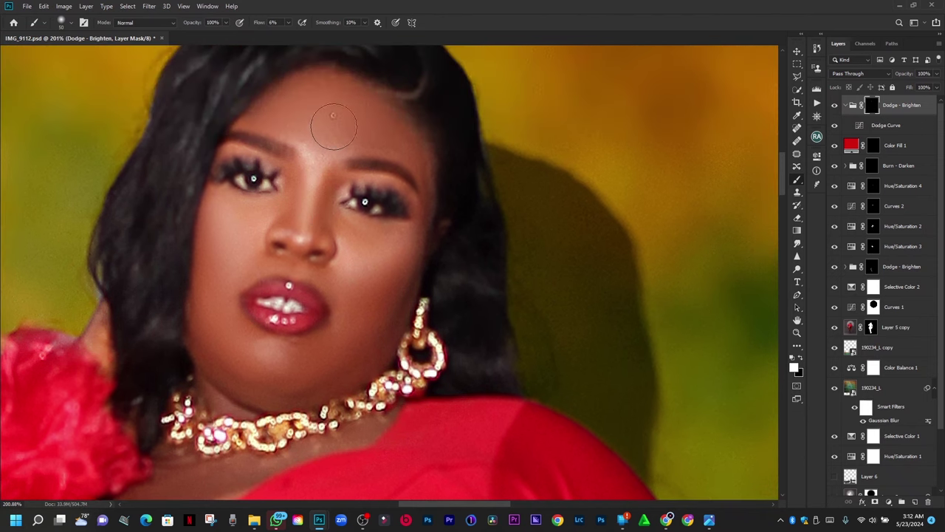
scroll(332, 114, up, 4)
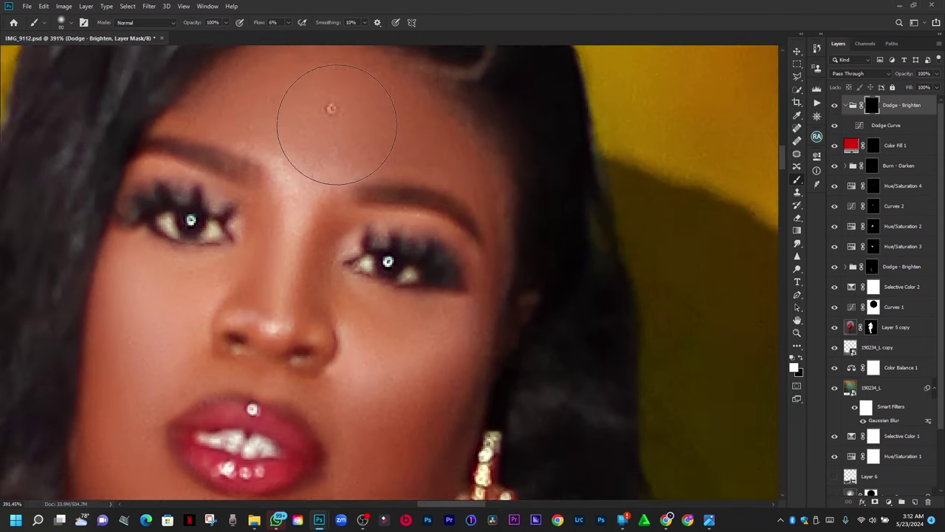
scroll(330, 108, down, 2)
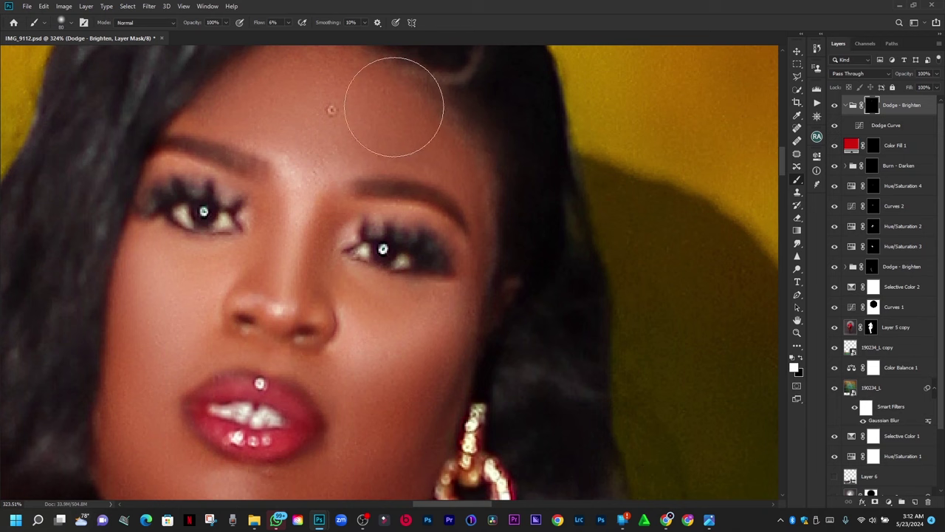
scroll(502, 219, down, 4)
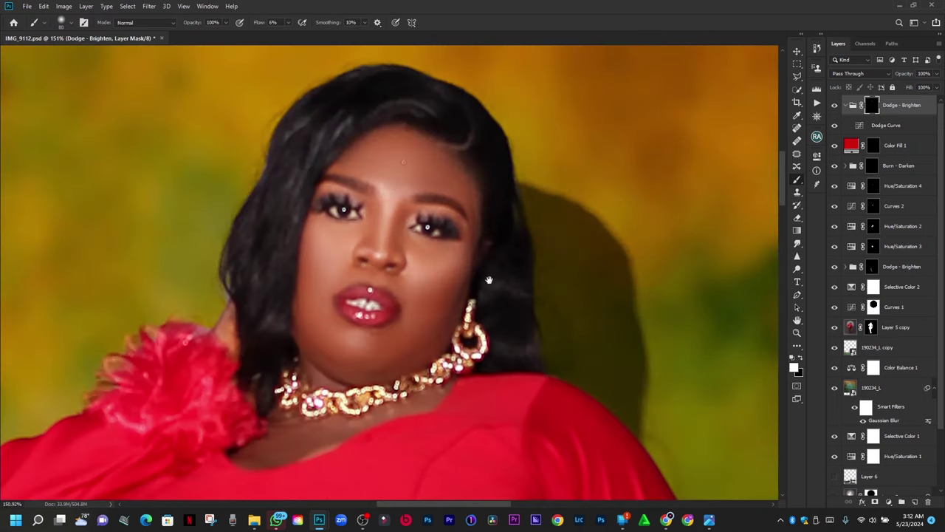
mouse_move(488, 273)
mouse_down()
mouse_move(441, 137)
mouse_move(448, 183)
mouse_up()
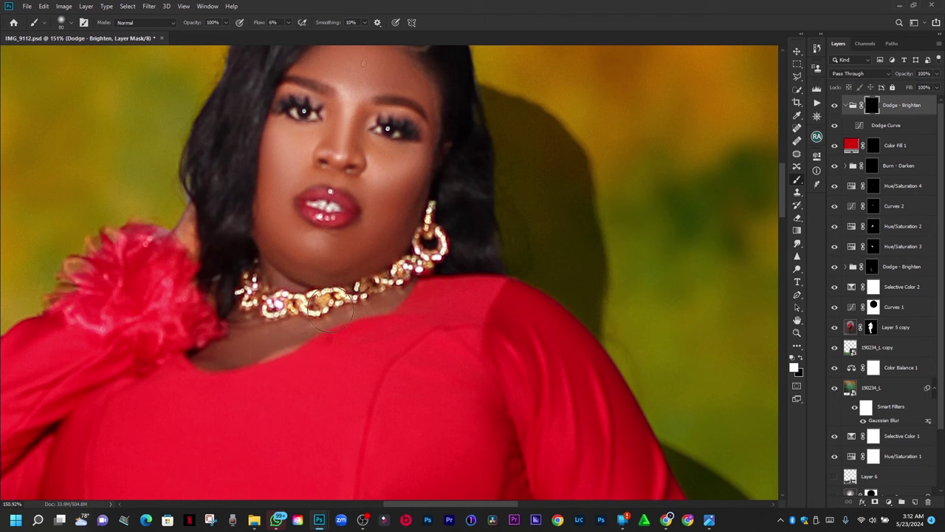
Step: Compare the whole portrait with and without the uppermost Dodge - Brighten group and collapse the group
key(ctrl+0)
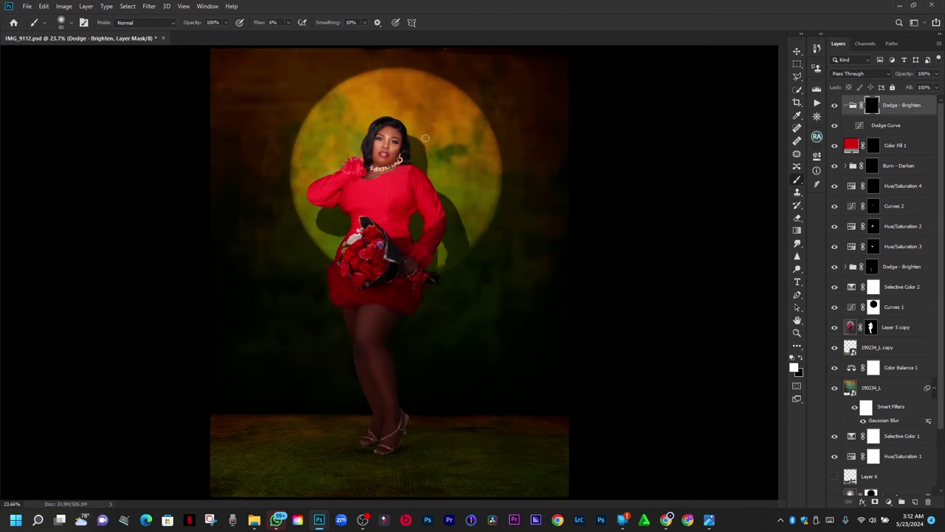
scroll(413, 140, up, 2)
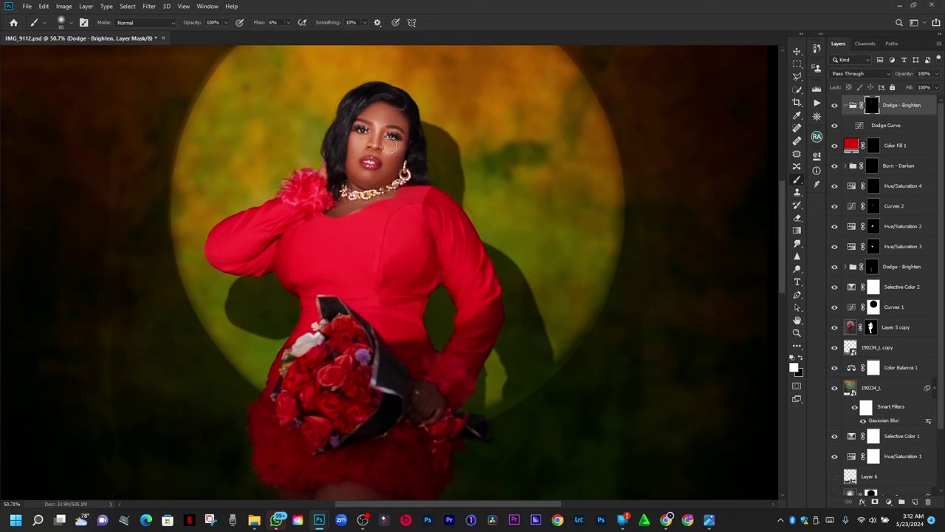
key(ctrl+0)
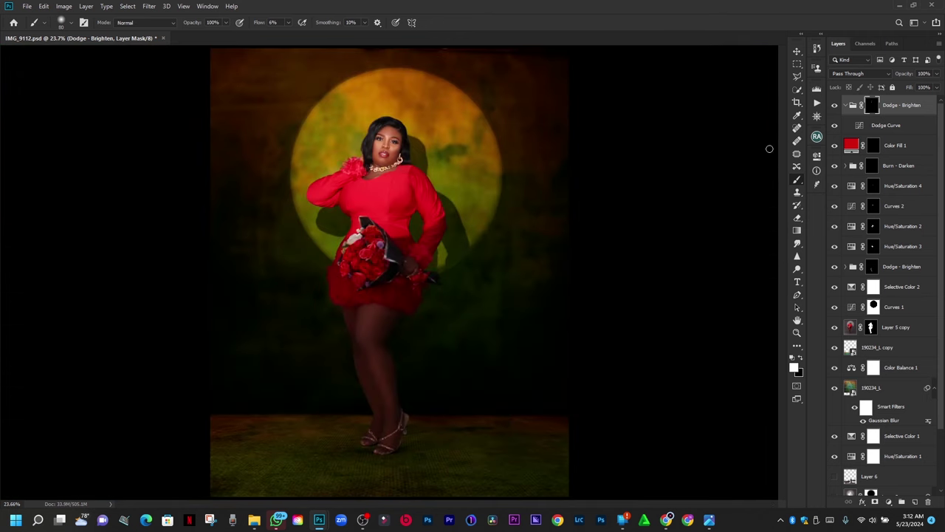
click(836, 107)
click(835, 105)
click(846, 106)
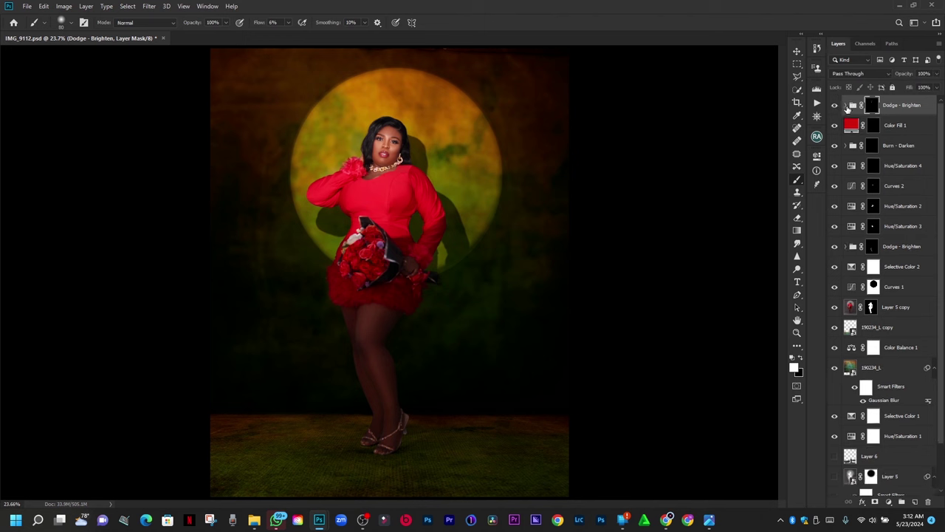
Step: Add a Beauty Retouch Burn - Darken group above the uppermost Dodge - Brighten group
click(817, 136)
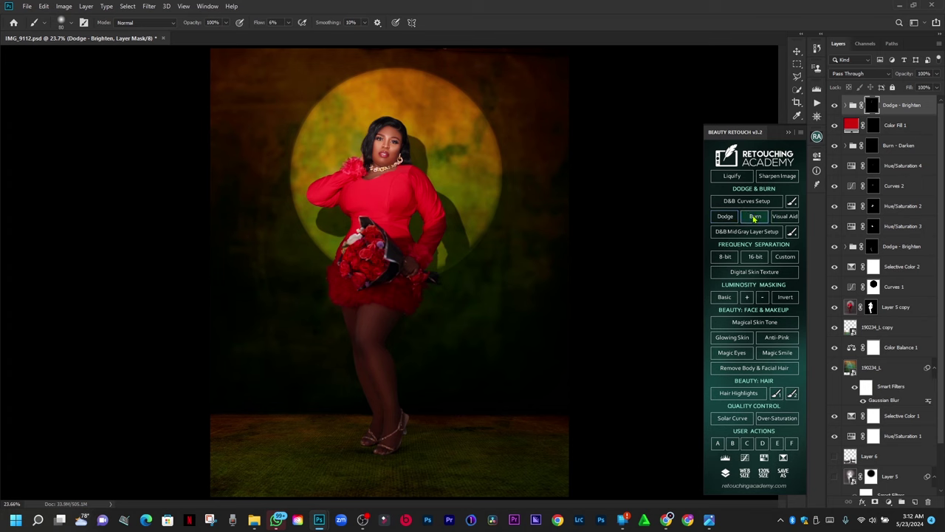
click(746, 200)
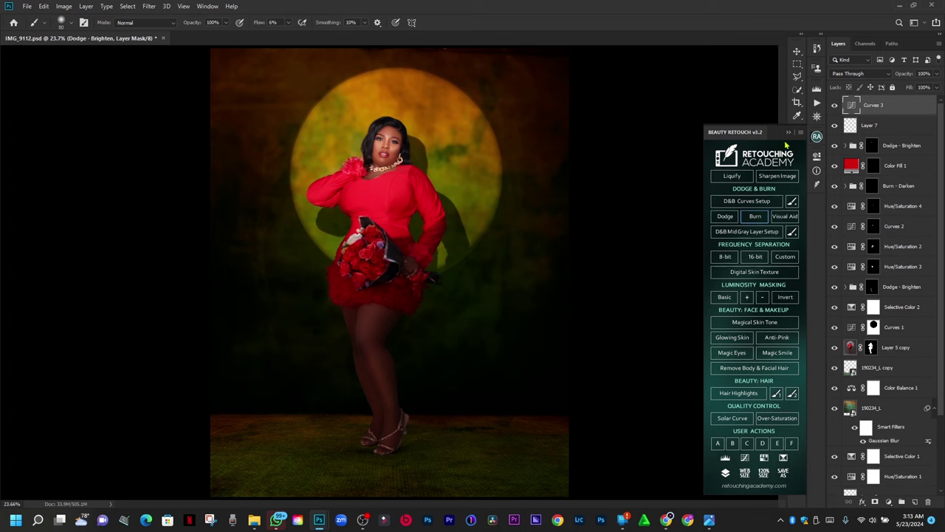
click(789, 134)
Step: Paint shadows on the cheeks on the new Burn - Darken mask with 70 and 50 px brushes at 6% flow, and collapse the group
scroll(386, 161, up, 5)
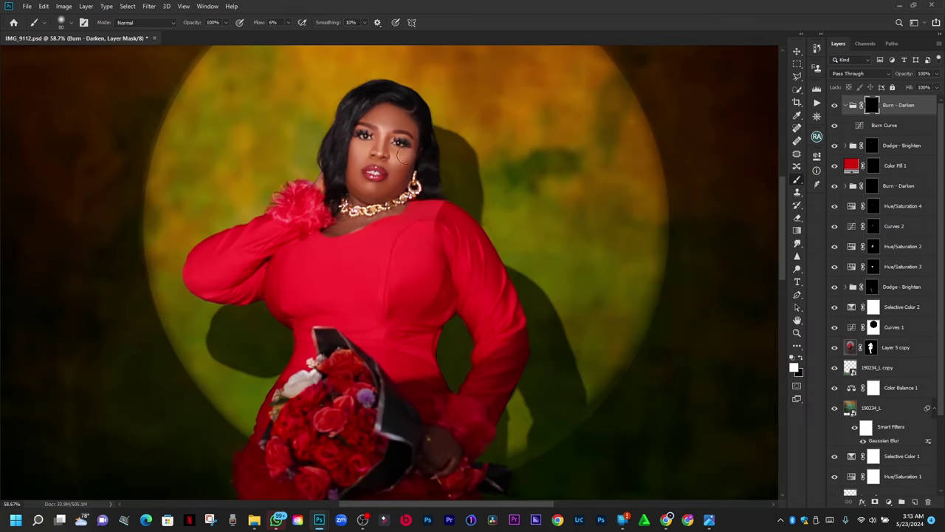
scroll(402, 155, up, 6)
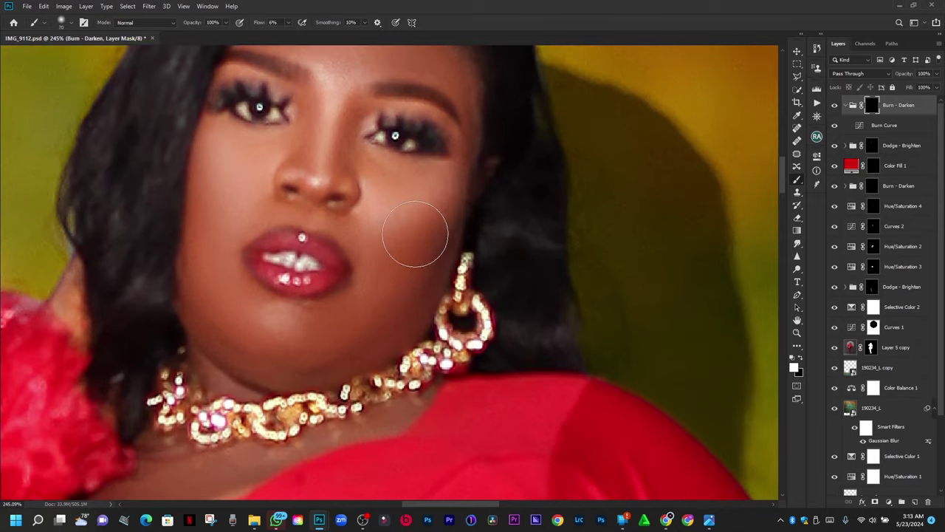
key(bracketleft)
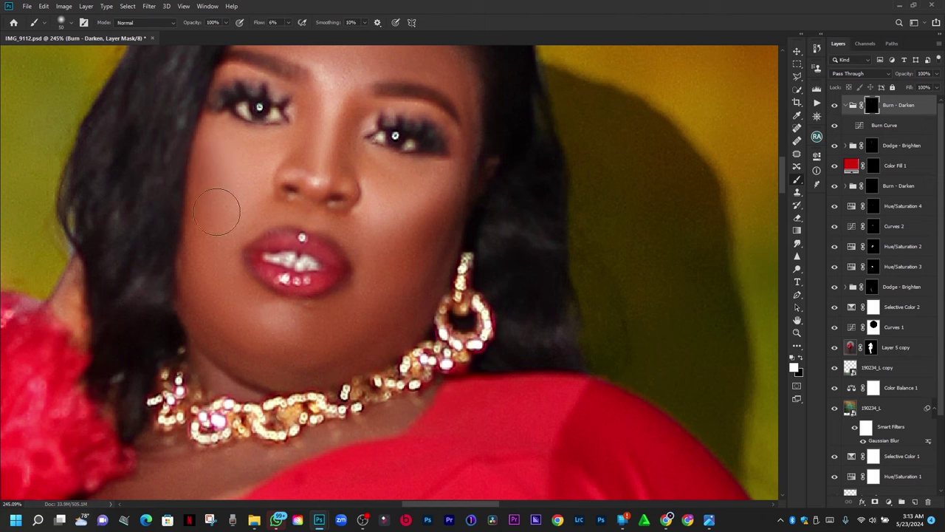
key(ctrl+0)
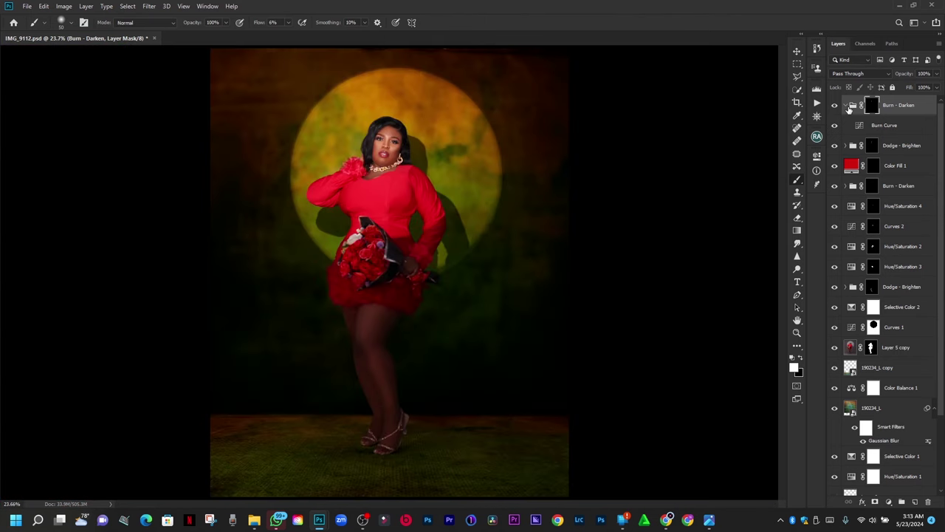
click(847, 105)
Step: Check the hidden Layer 5 and Layer 6 by toggling their visibility and delete both layers
scroll(855, 155, down, 3)
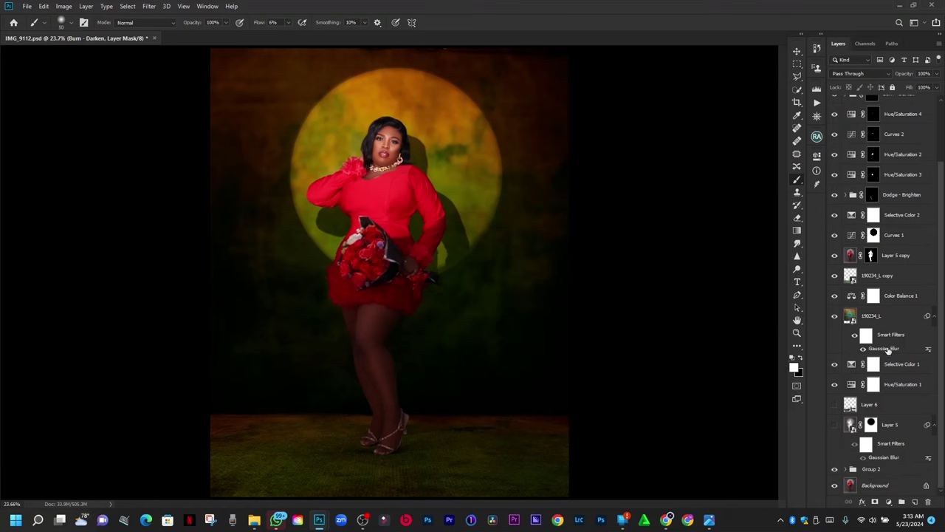
click(835, 425)
click(835, 406)
click(835, 425)
click(835, 405)
click(874, 408)
shift+click(890, 426)
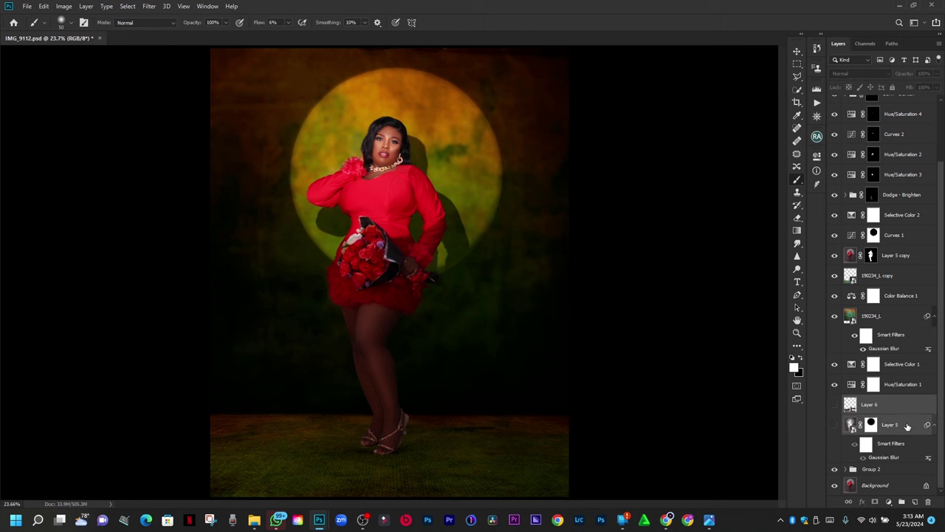
drag(901, 429, 902, 502)
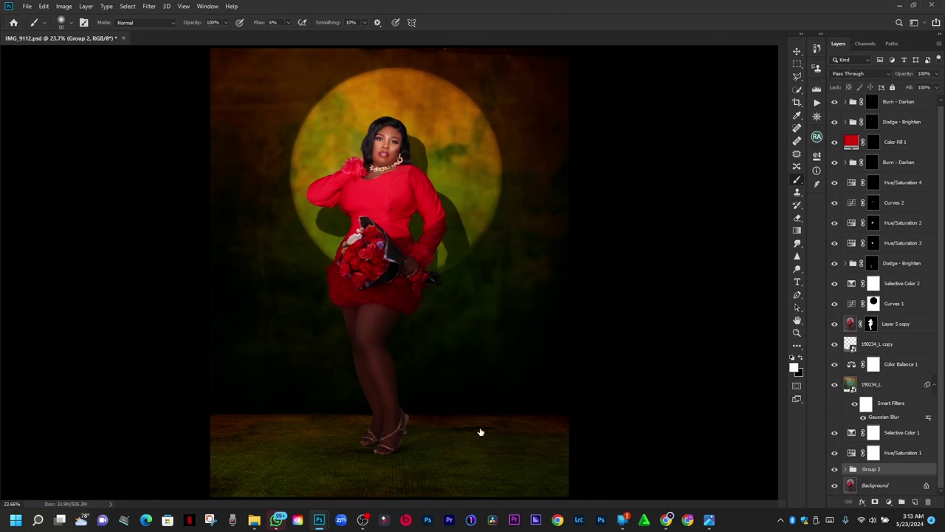
Step: Group all layers from 190234_L up to the uppermost Burn - Darken group
click(884, 388)
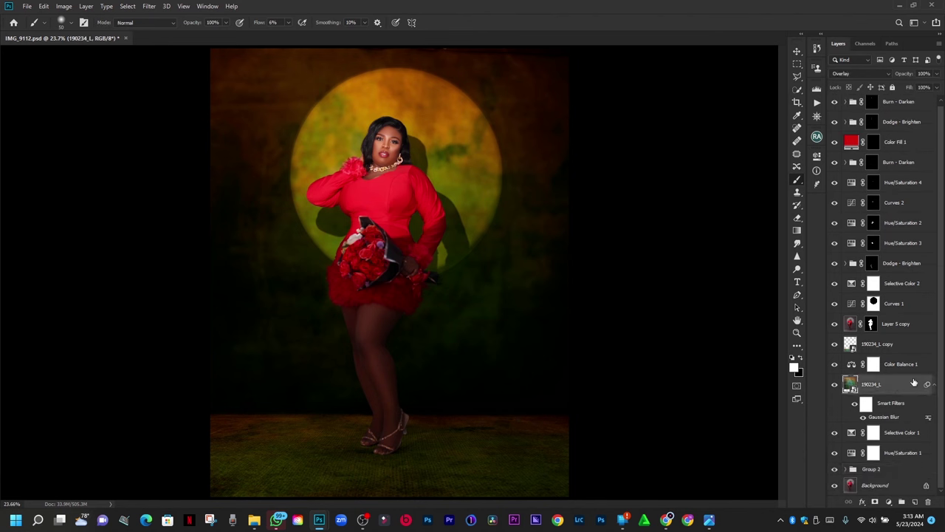
scroll(941, 364, up, 1)
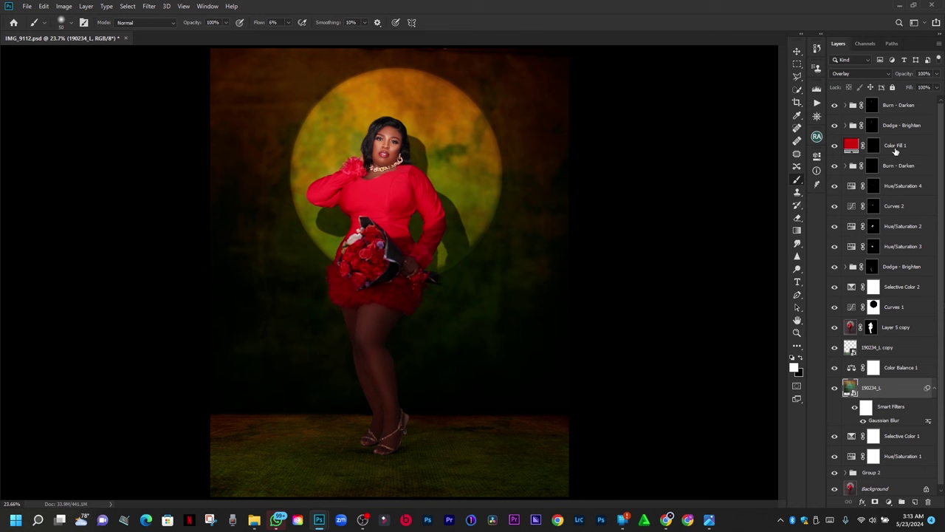
shift+click(898, 109)
key(ctrl+g)
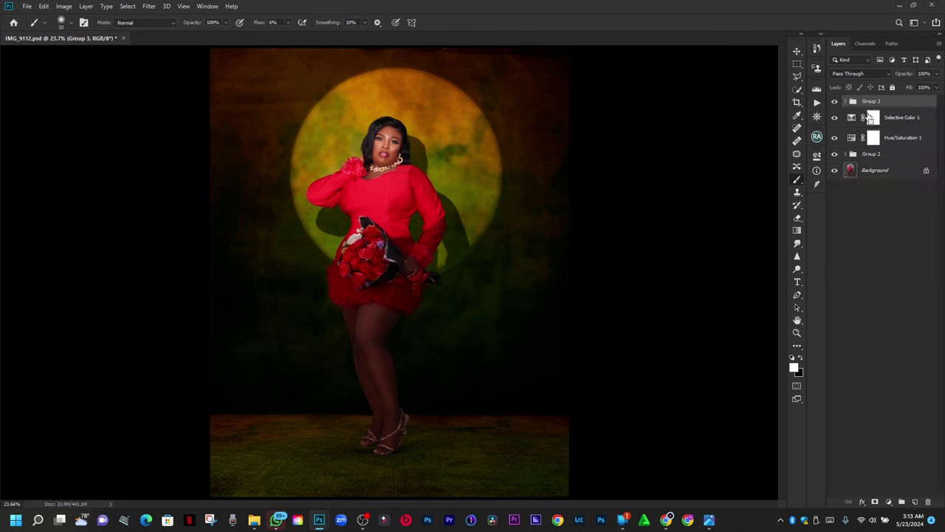
Step: Compare the image before and after the edits by toggling the visibility of Group 3
click(835, 103)
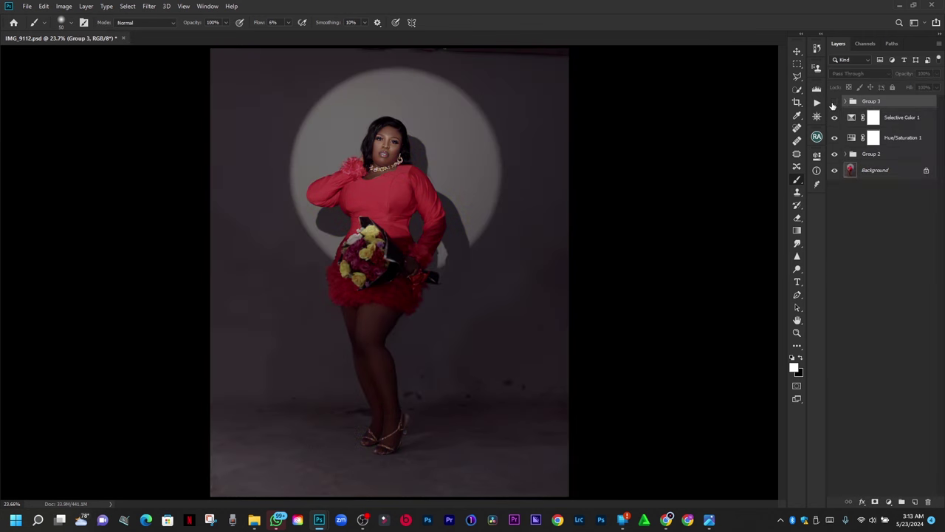
click(833, 106)
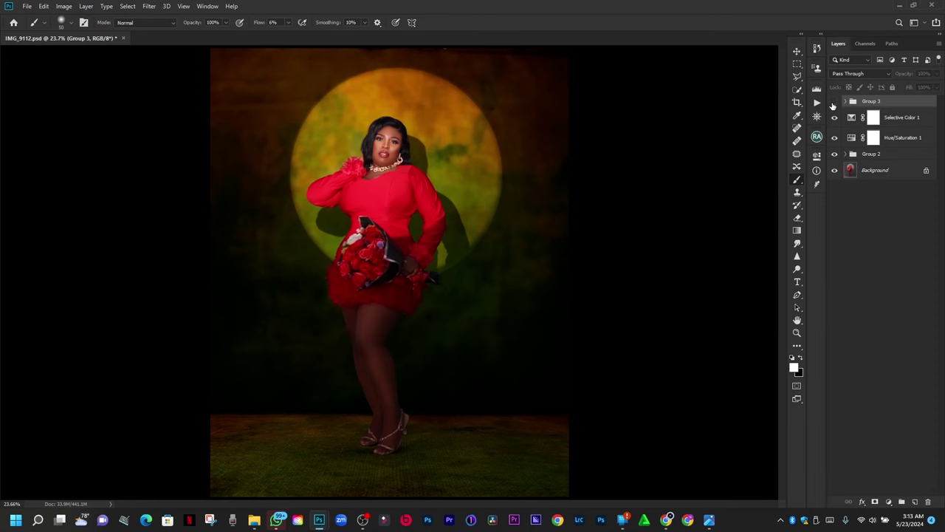
click(833, 106)
click(833, 106)
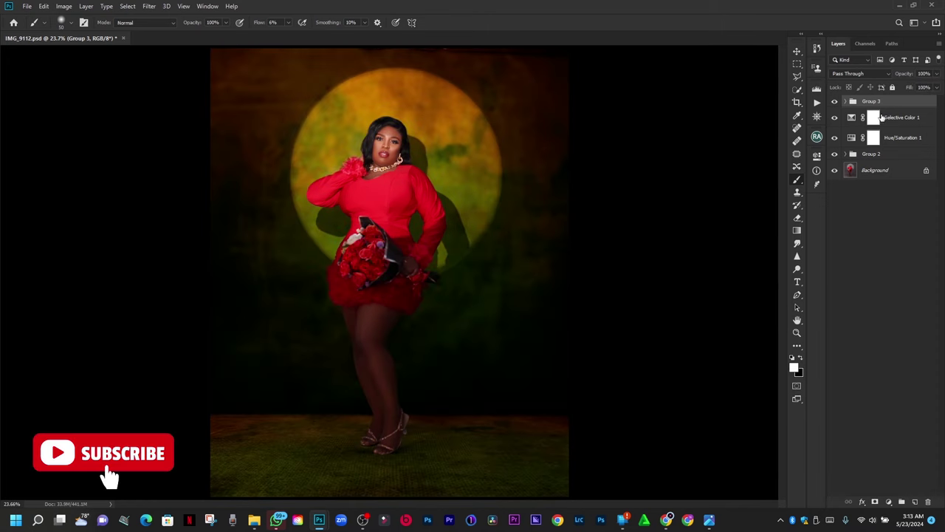
key(ctrl+comma)
key(ctrl+comma)
key(z)
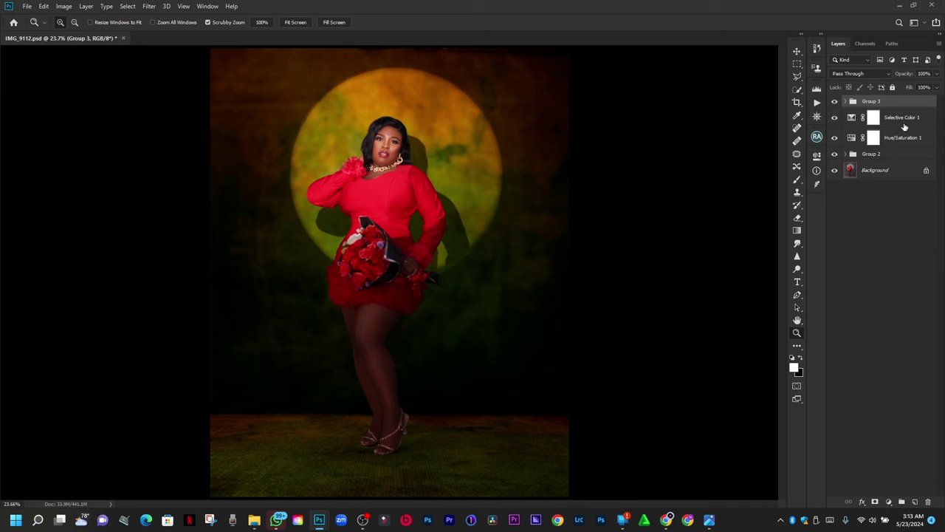
Step: Try deleting the Selective Color 1 and Hue/Saturation 1 layers and undo the deletion
click(902, 121)
shift+click(897, 138)
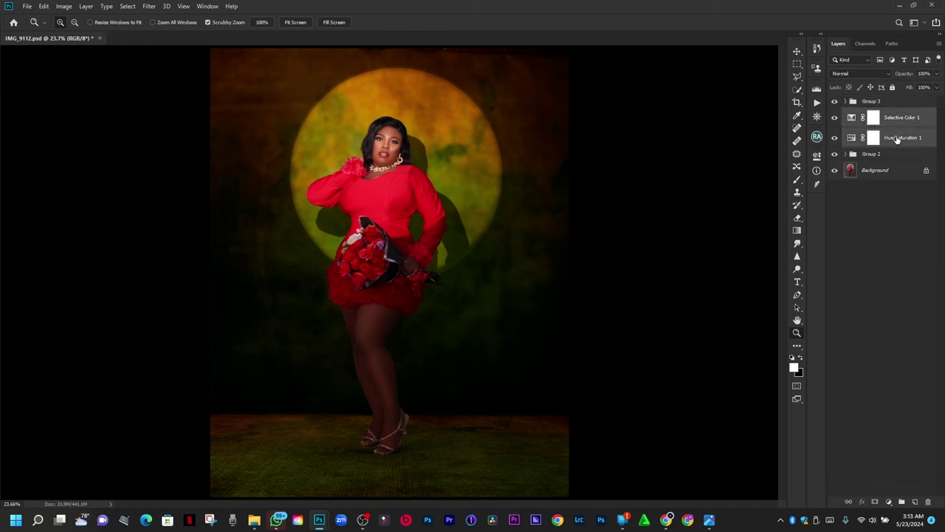
key(Delete)
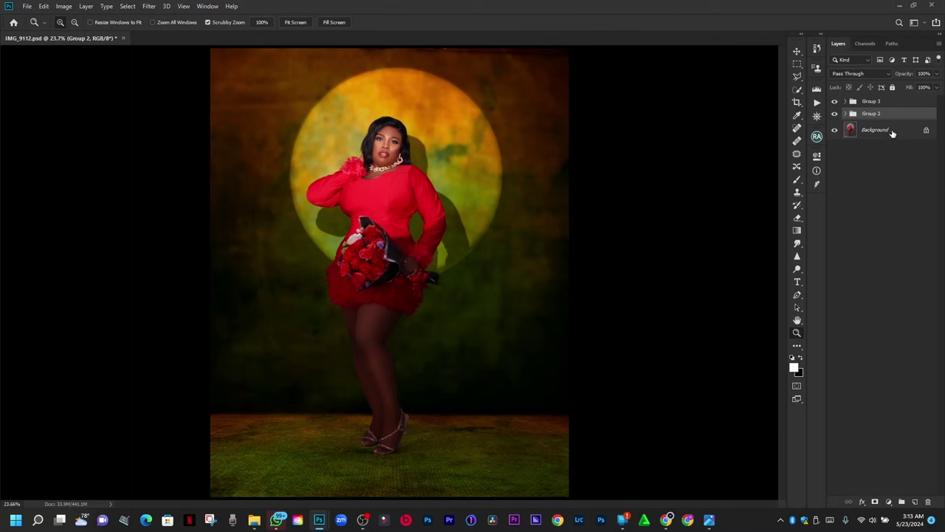
key(ctrl+z)
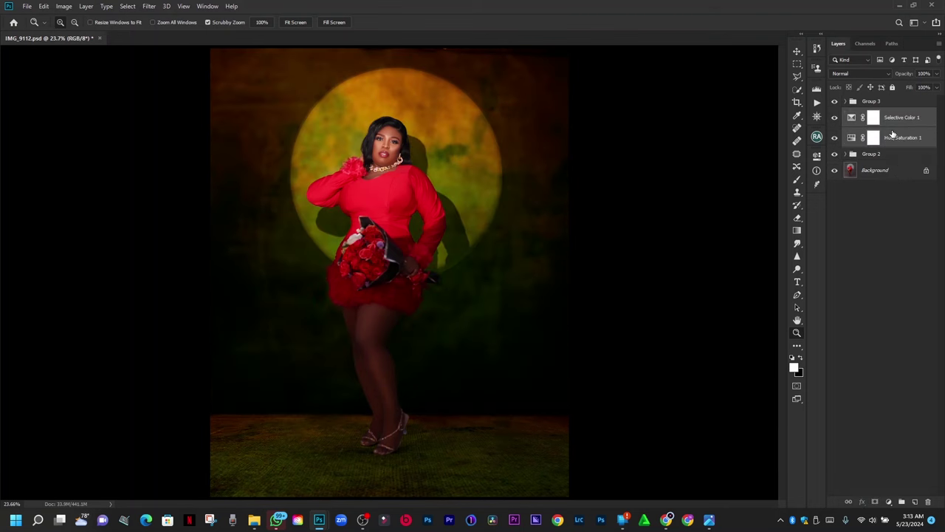
key(Delete)
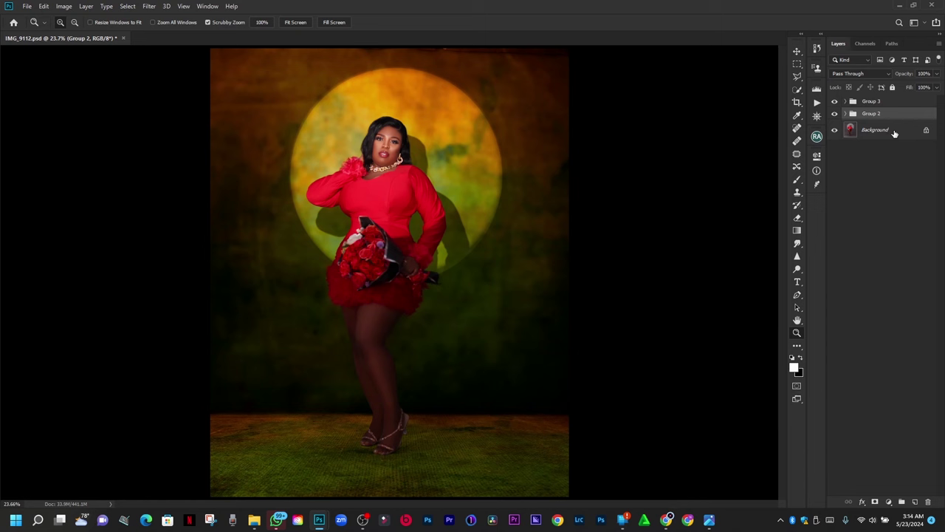
key(ctrl+z)
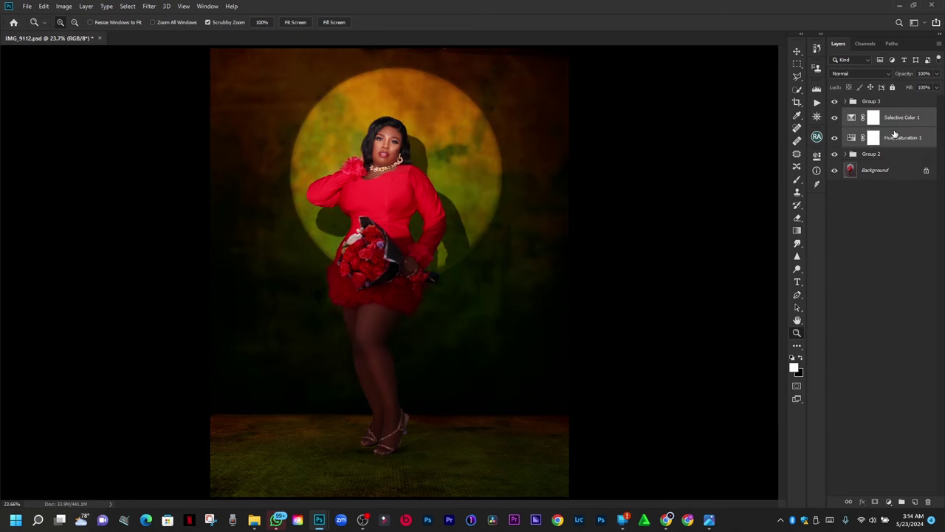
Step: Move the Selective Color 1 and Hue/Saturation 1 layers into the bottom of Group 3 and collapse the group
click(847, 103)
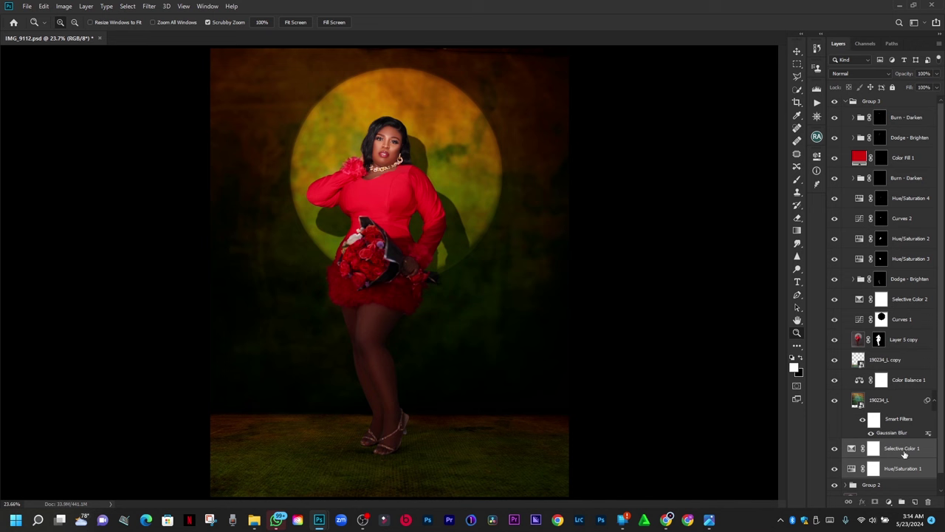
drag(900, 467, 907, 419)
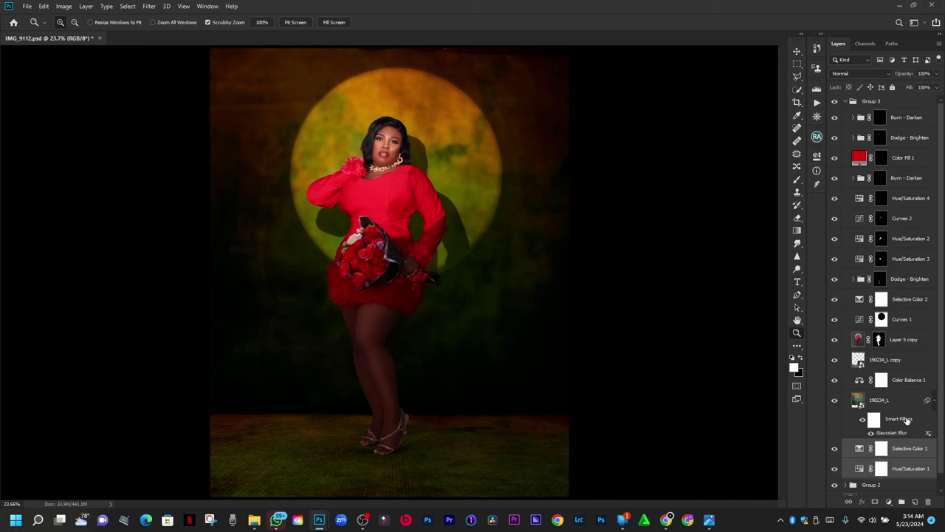
click(846, 100)
click(845, 101)
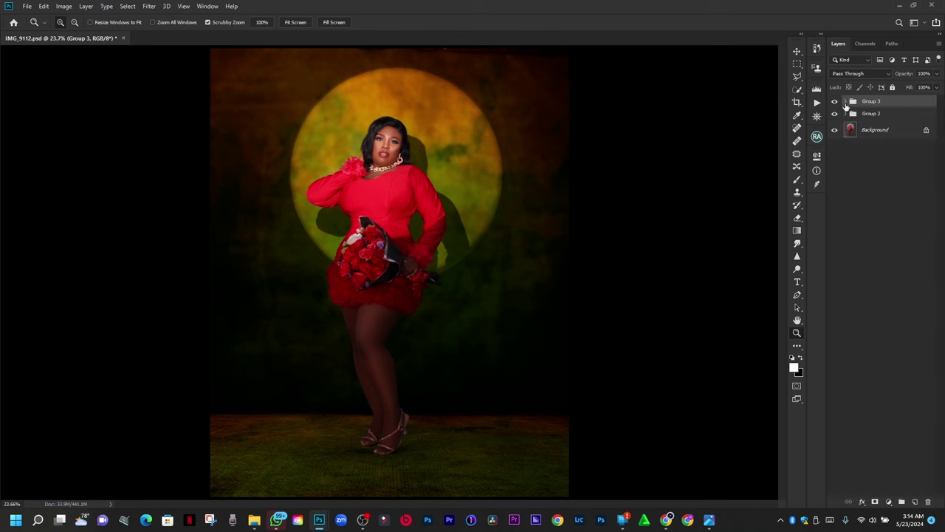
Step: Compare the image before and after the edits by repeatedly hiding and showing Group 3, and inspect the bouquet and skirt up close
click(837, 102)
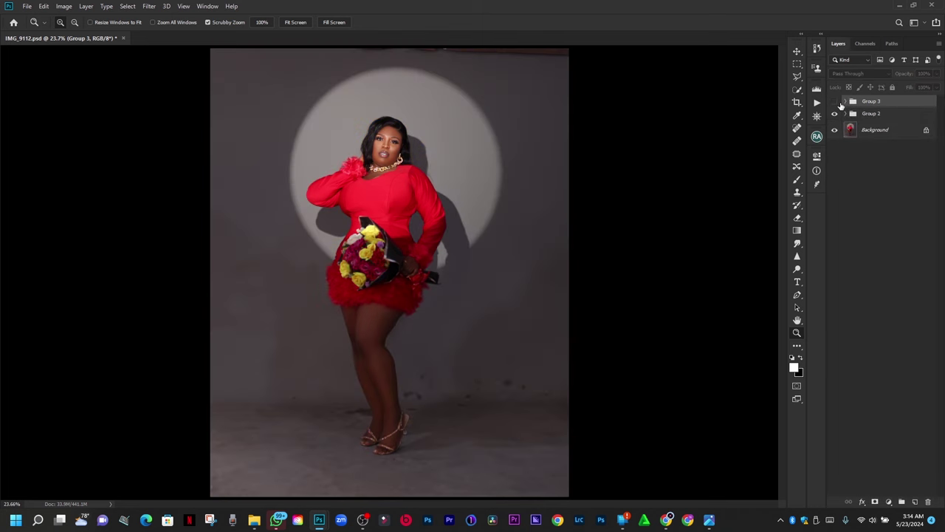
click(838, 103)
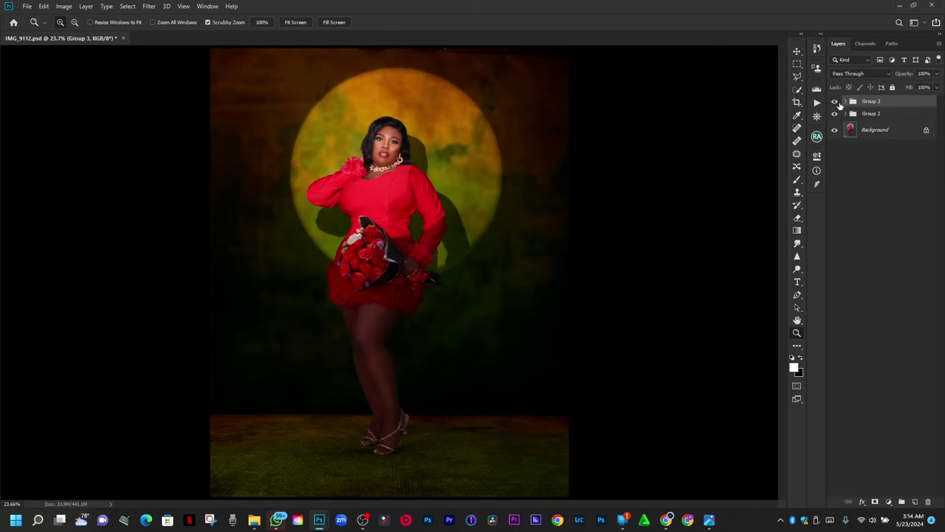
click(837, 102)
click(839, 104)
click(838, 103)
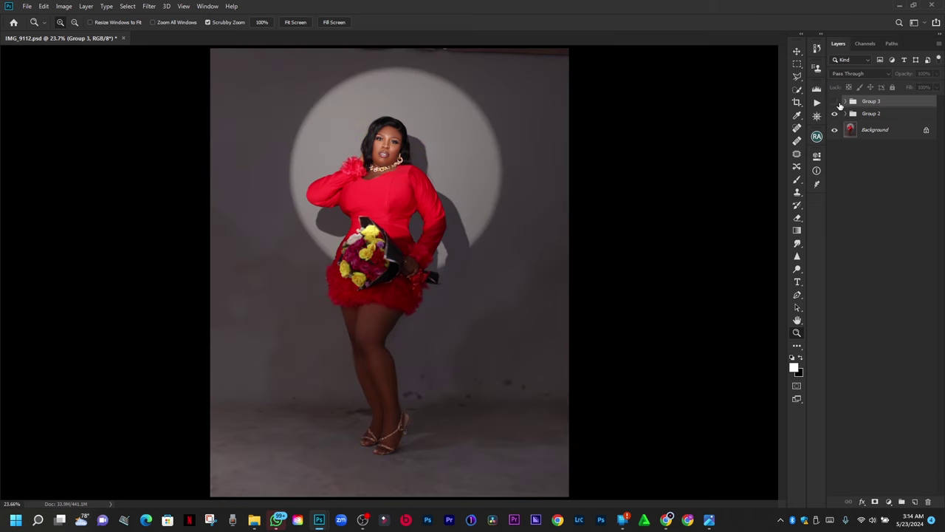
click(838, 104)
click(838, 103)
click(837, 103)
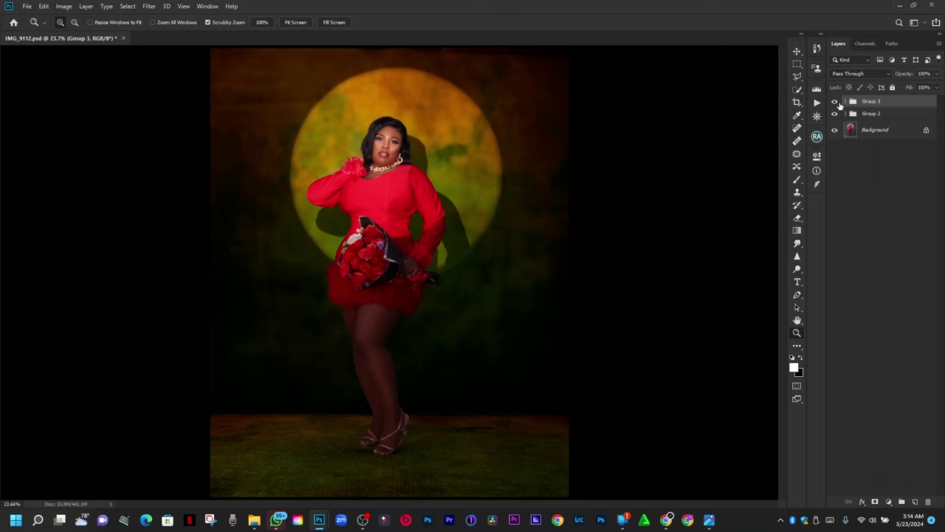
click(836, 103)
click(837, 103)
drag(470, 279, 476, 276)
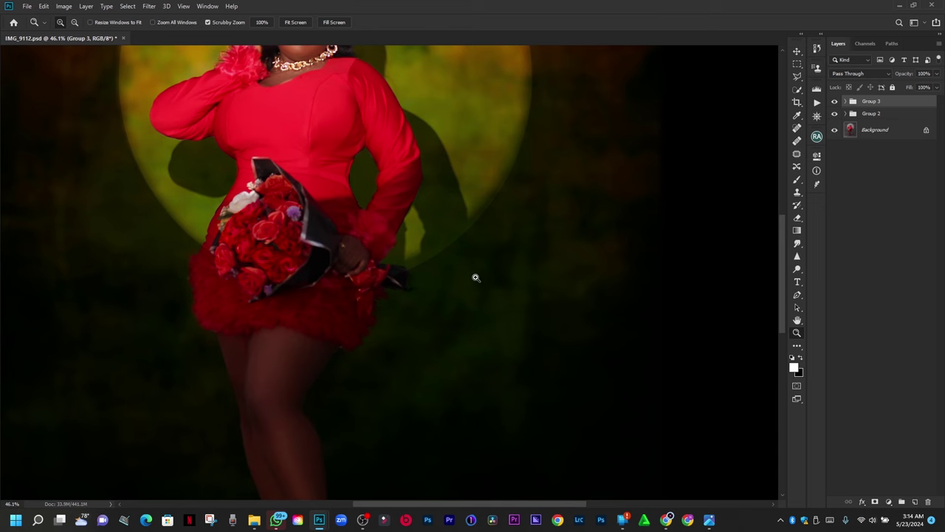
key(ctrl+0)
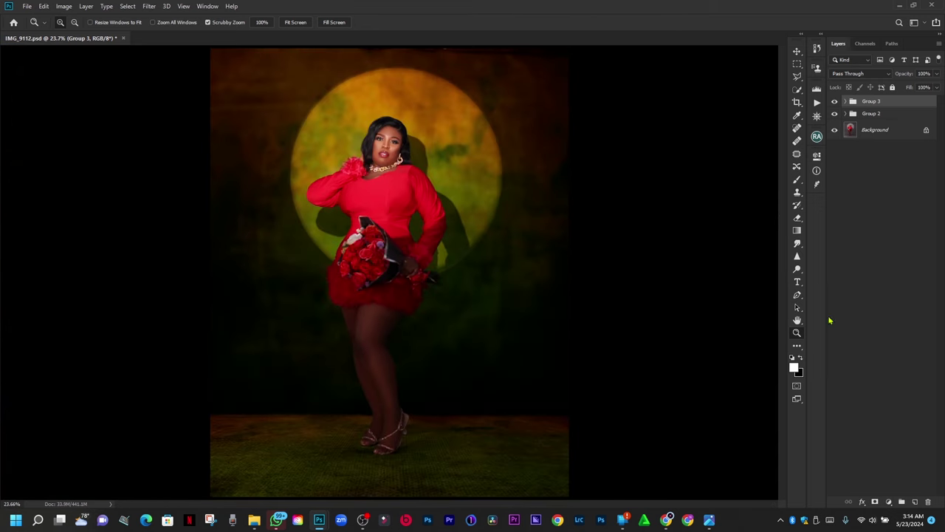
Step: Add a Selective Color adjustment layer above Group 3 and set Black to -21% for the Yellows
click(888, 500)
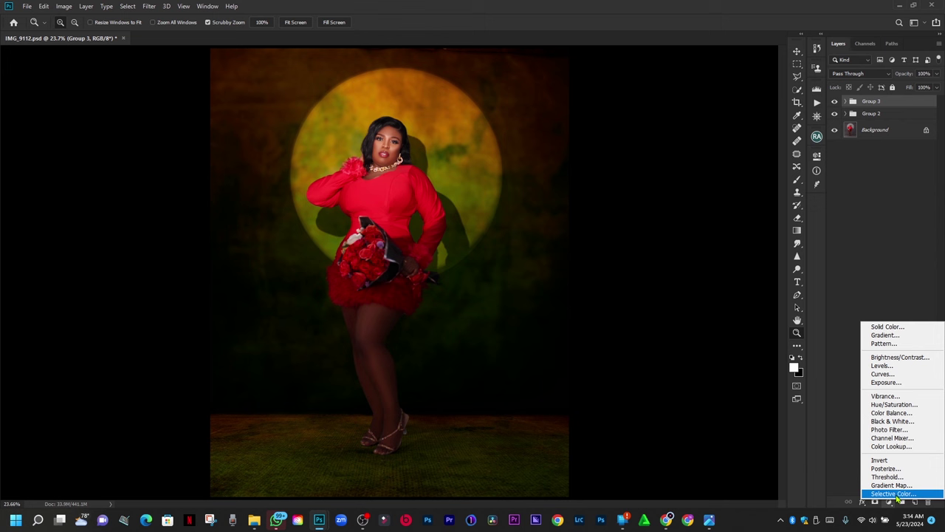
click(893, 493)
drag(737, 216, 740, 217)
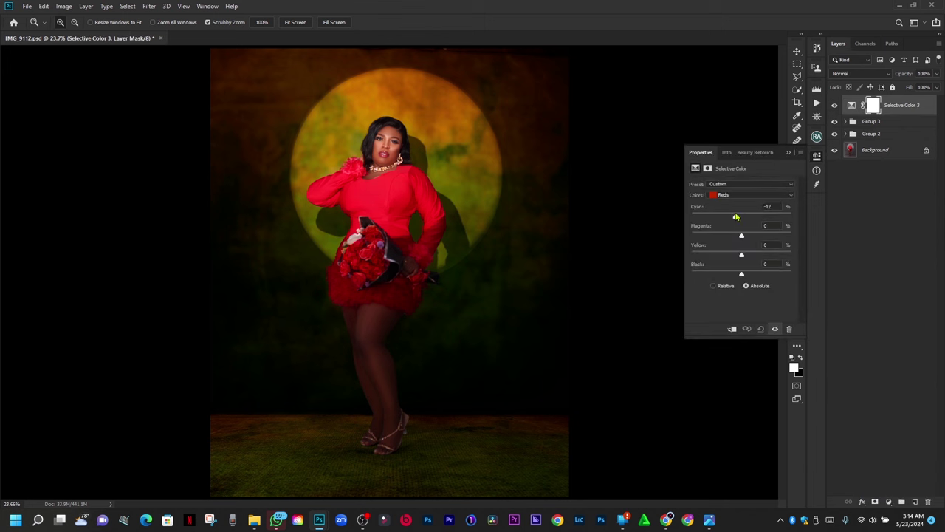
key(ctrl+z)
drag(898, 113, 926, 487)
click(733, 189)
click(727, 286)
click(735, 195)
click(736, 209)
drag(741, 274, 731, 275)
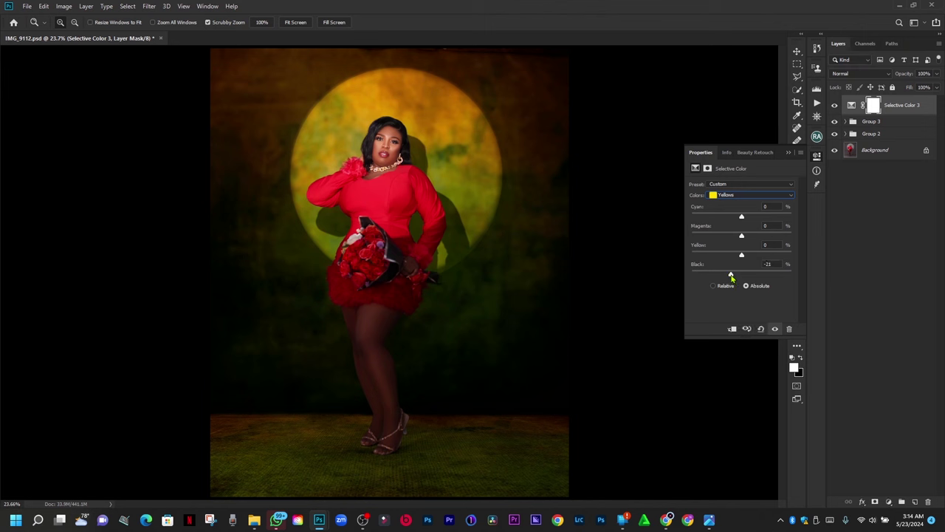
click(789, 153)
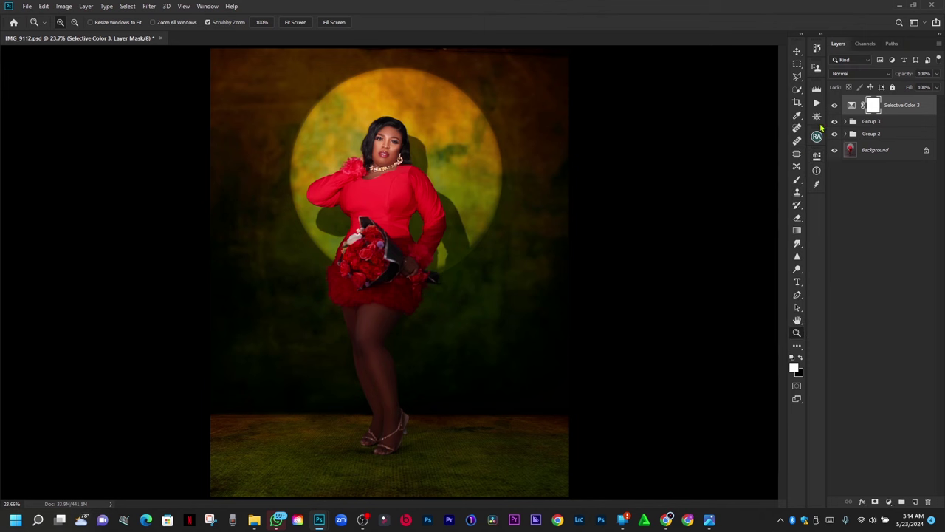
Step: Check the retouch before and after by toggling the visibility of the top Selective Color layer and of Group 3
click(835, 105)
click(835, 106)
click(835, 122)
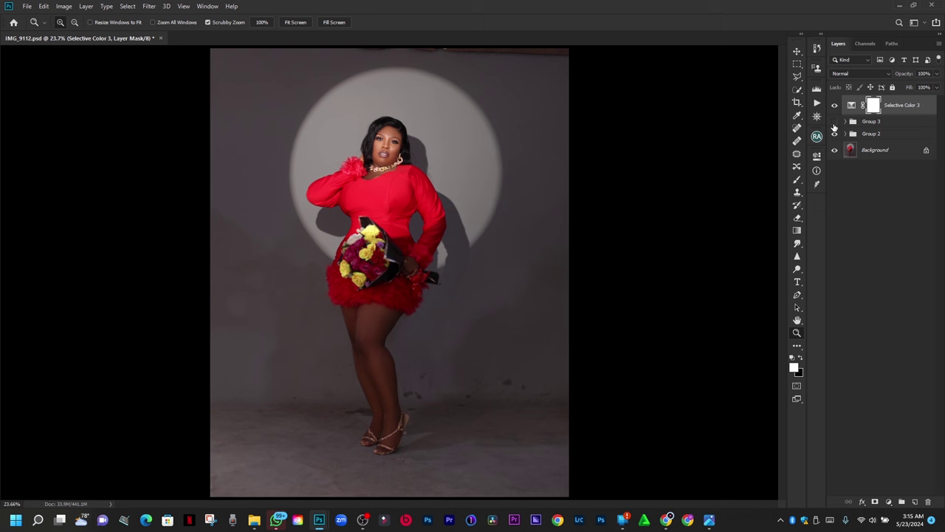
click(834, 121)
click(835, 122)
click(833, 124)
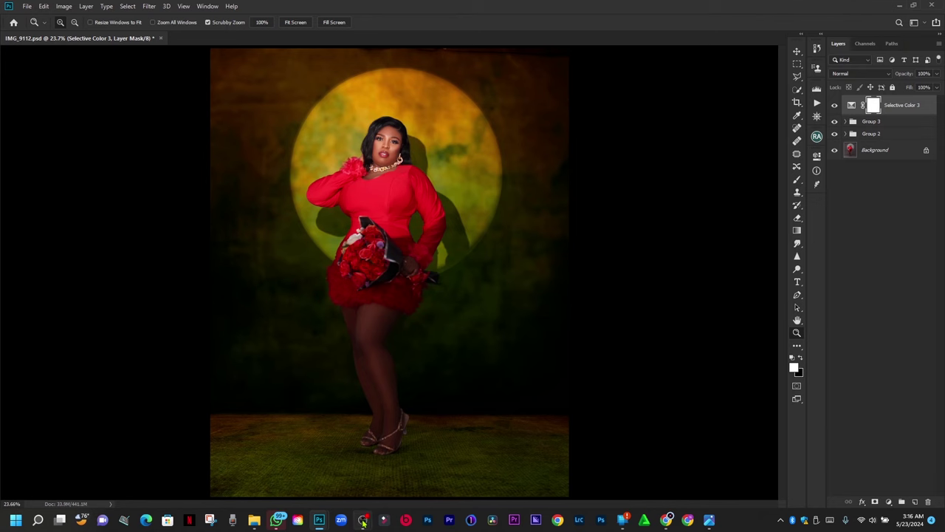
mouse_move(362, 520)
click(370, 472)
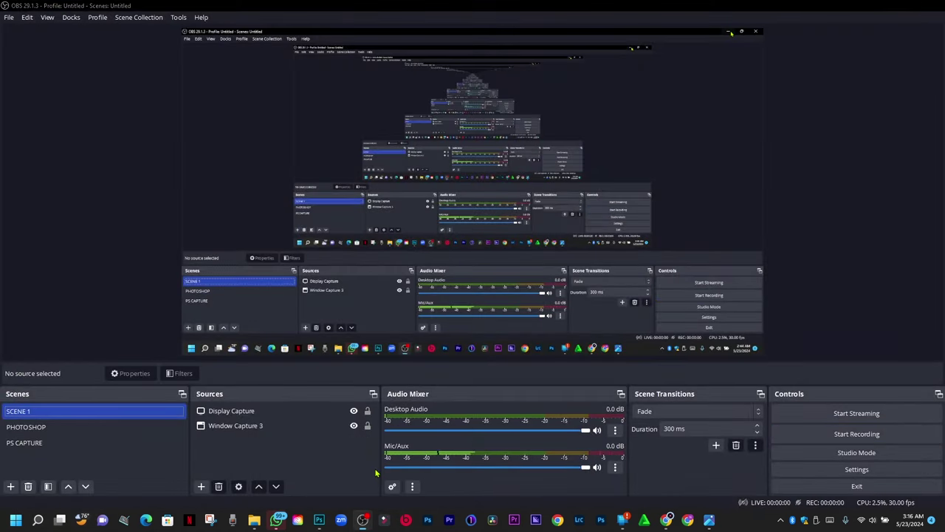